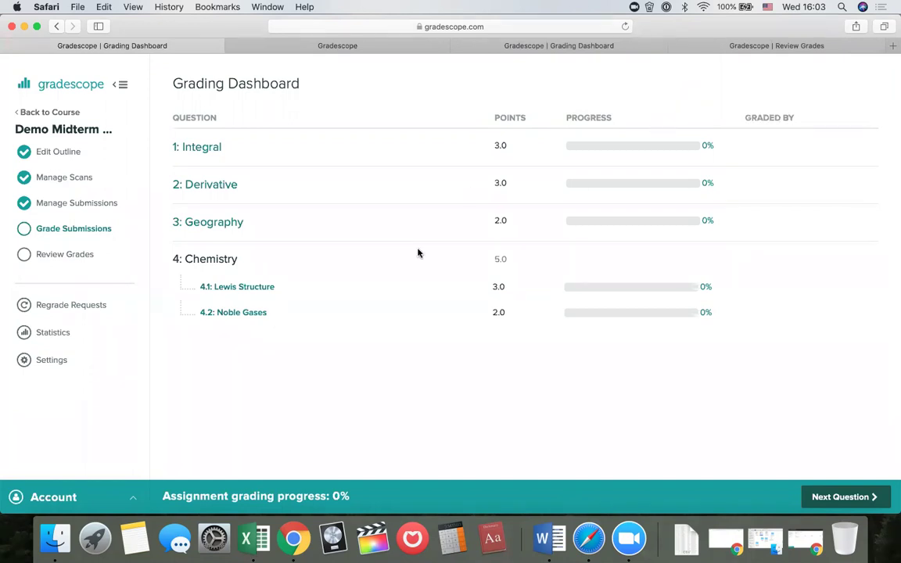
# Open question 4.1: Lewis Structure at submission 1 of 20 and close the rubric-change notice
pyautogui.click(228, 289)
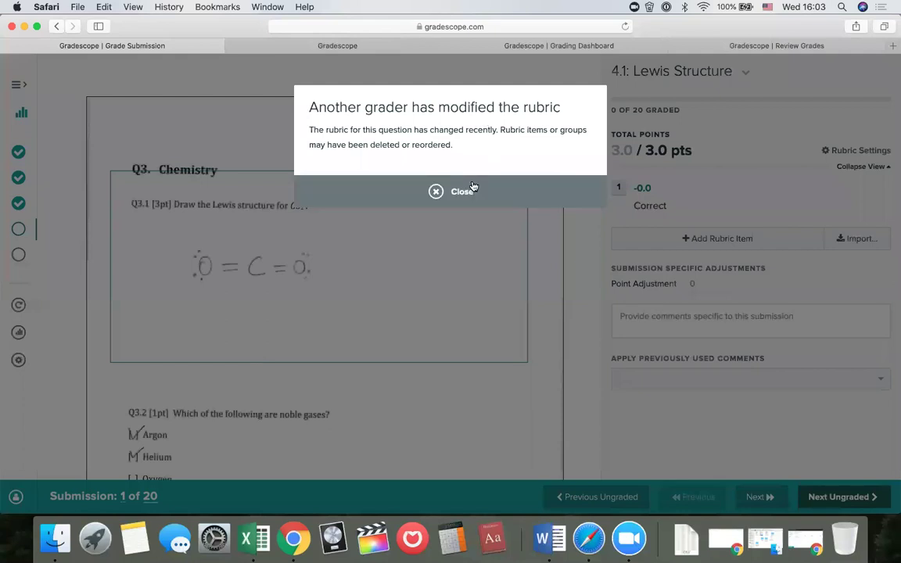
pyautogui.click(471, 189)
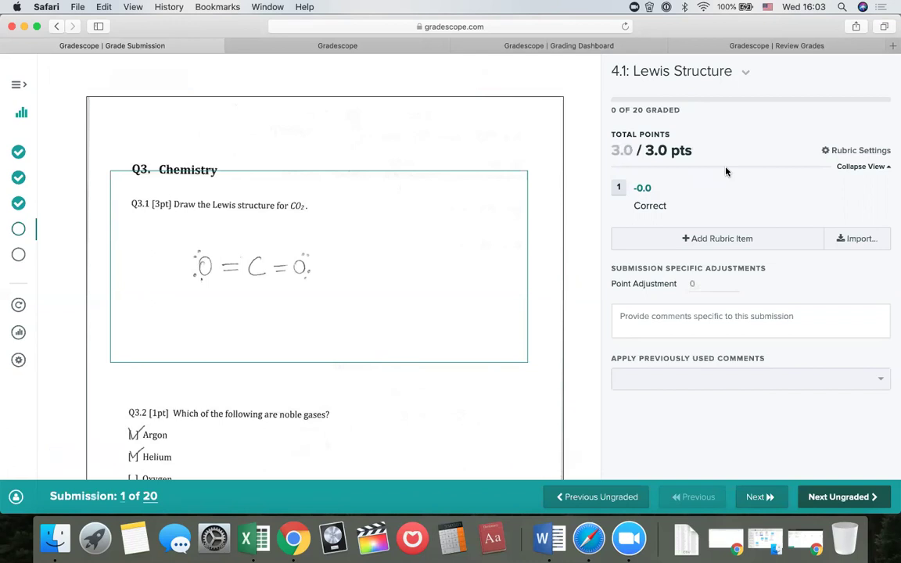
pyautogui.moveTo(698, 172)
pyautogui.moveTo(461, 273)
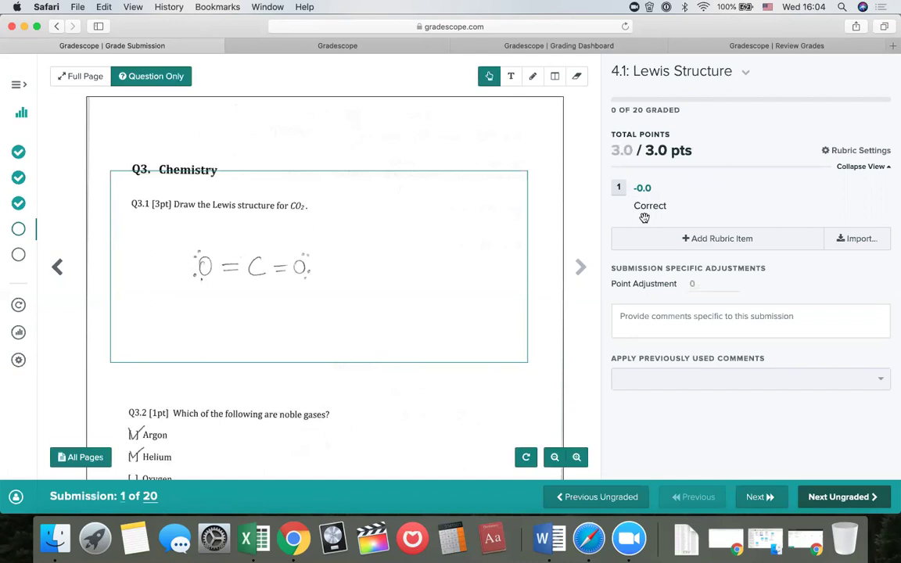
# Grade submission 1 as Correct for 3.0 / 3.0 pts and advance to submission 2
pyautogui.click(618, 191)
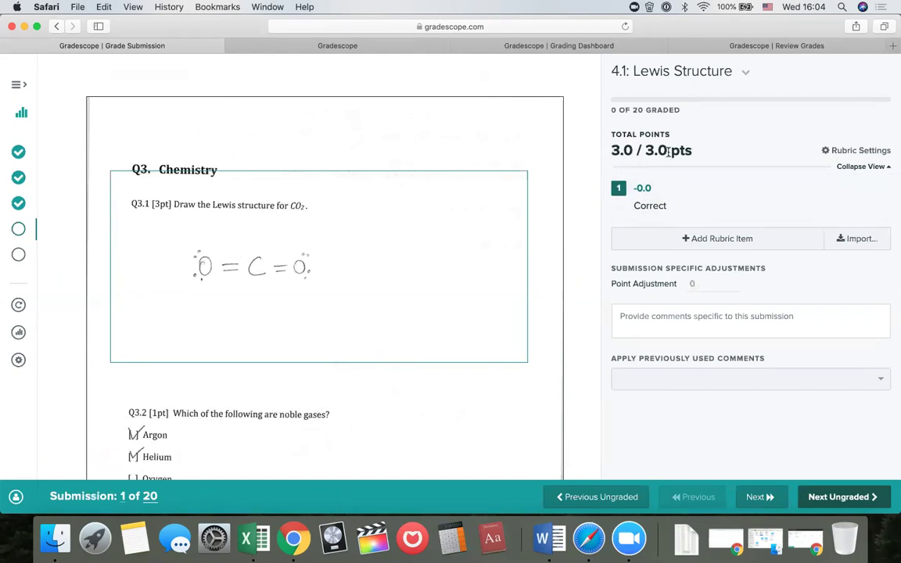
pyautogui.click(836, 499)
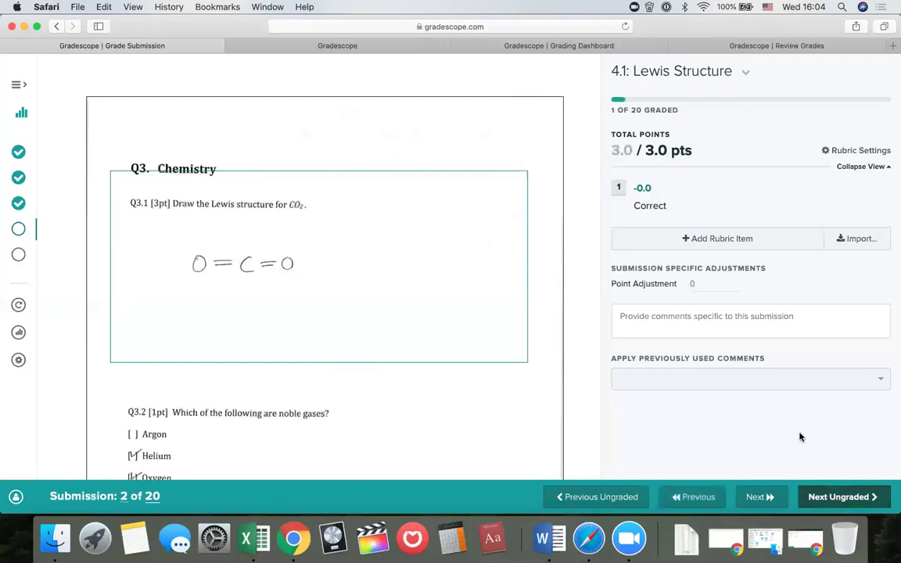
pyautogui.moveTo(366, 293)
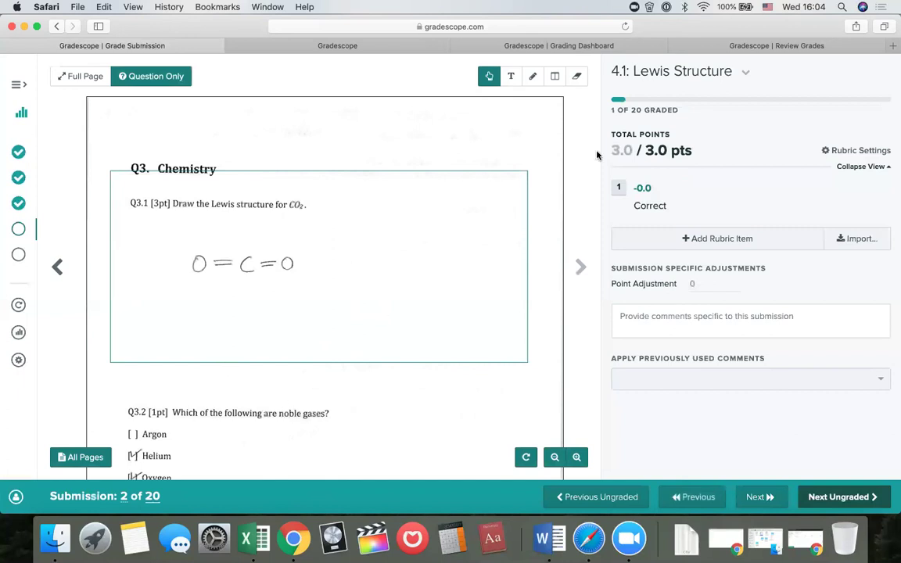
pyautogui.click(678, 78)
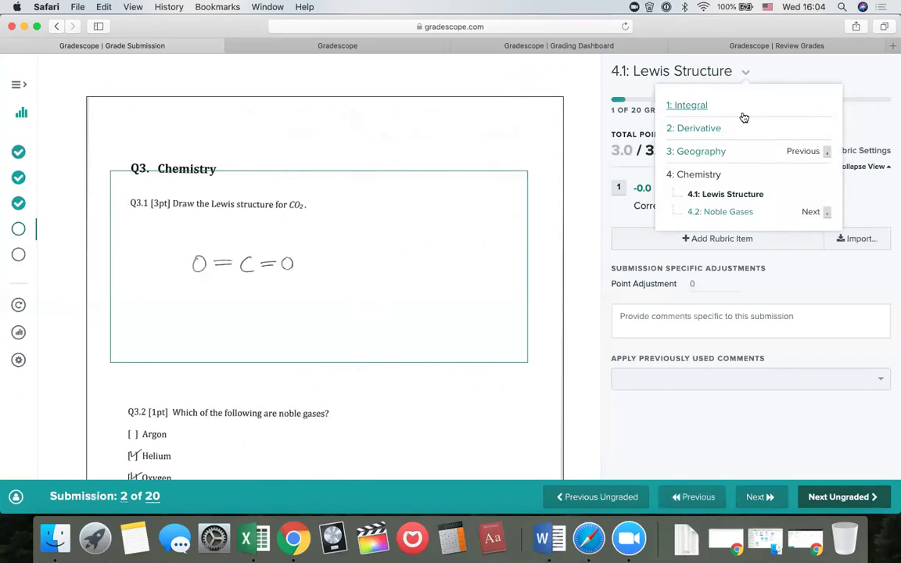
pyautogui.click(808, 71)
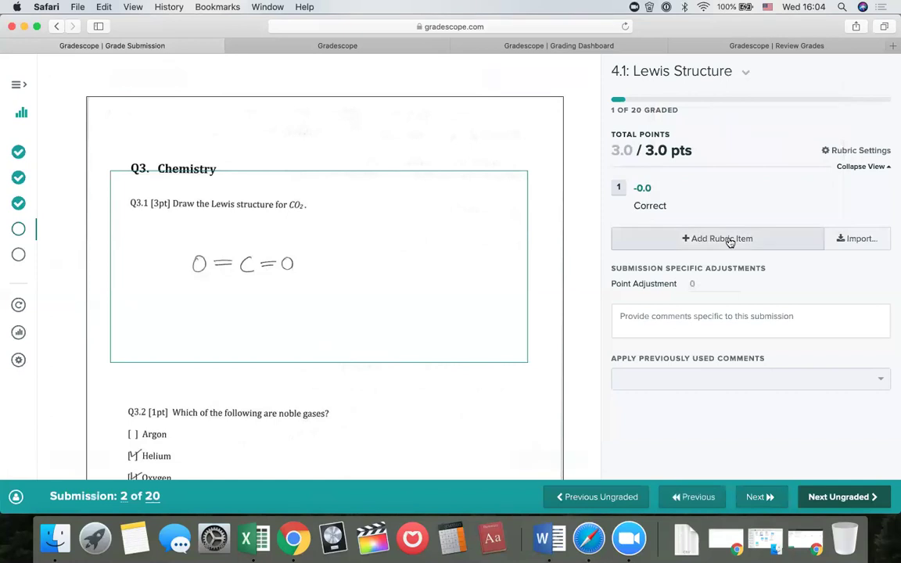
# Add a -1.0 'Missing electrons around O's' rubric item and apply it, giving 2.0 / 3.0 pts
pyautogui.click(729, 239)
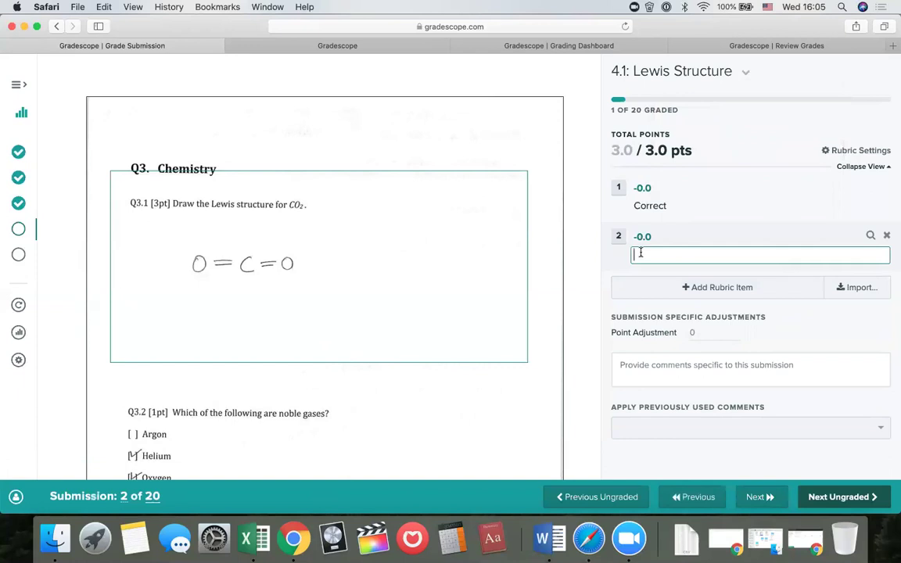
pyautogui.write('Missing electrons aro')
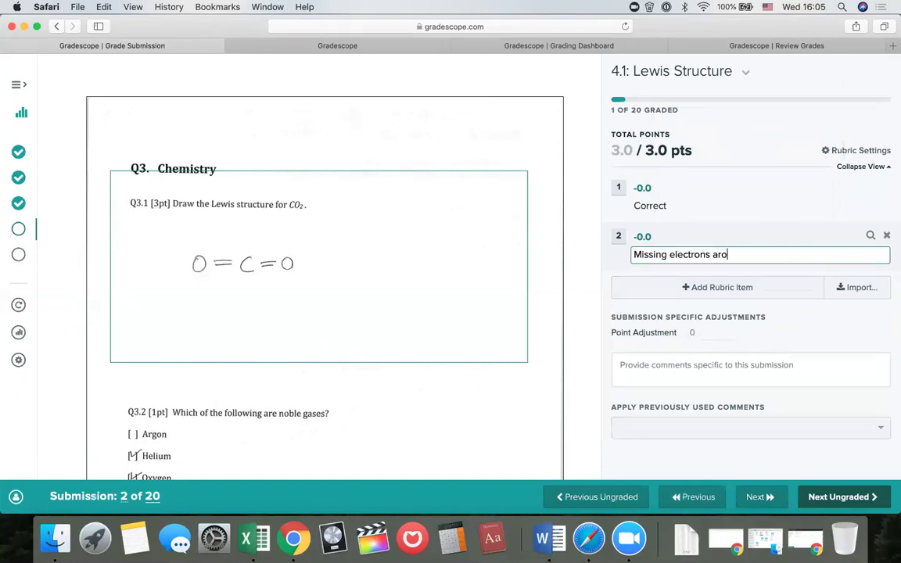
pyautogui.write("und O's")
pyautogui.click(641, 236)
pyautogui.write('1.0')
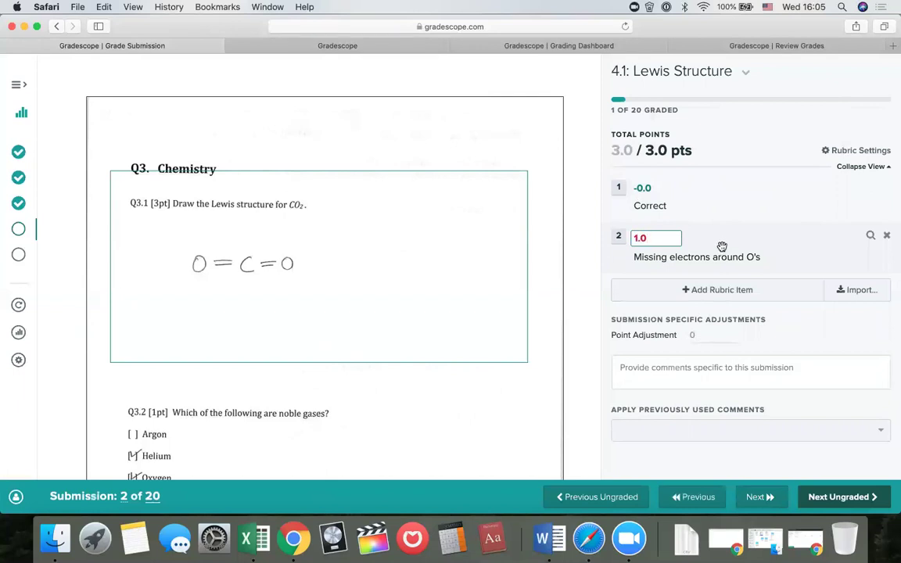
pyautogui.press('Return')
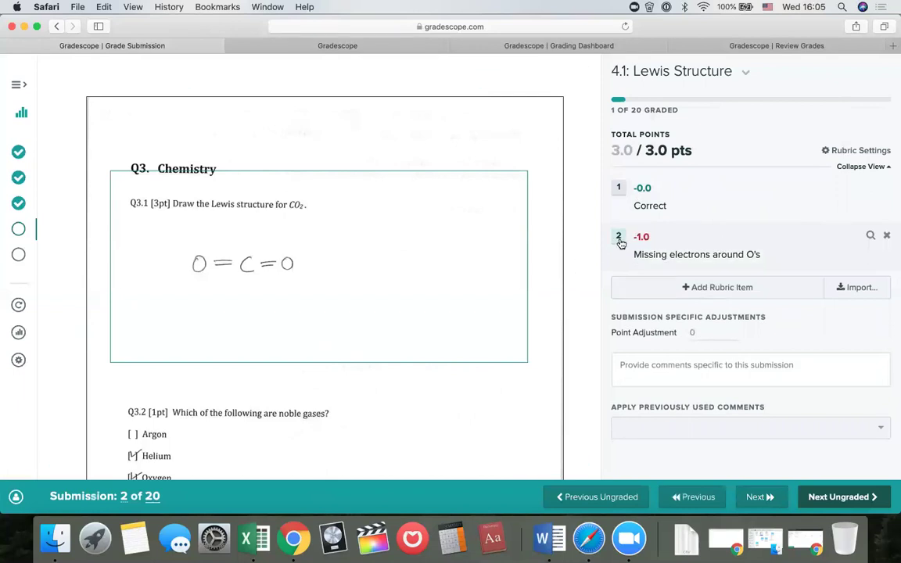
pyautogui.click(620, 240)
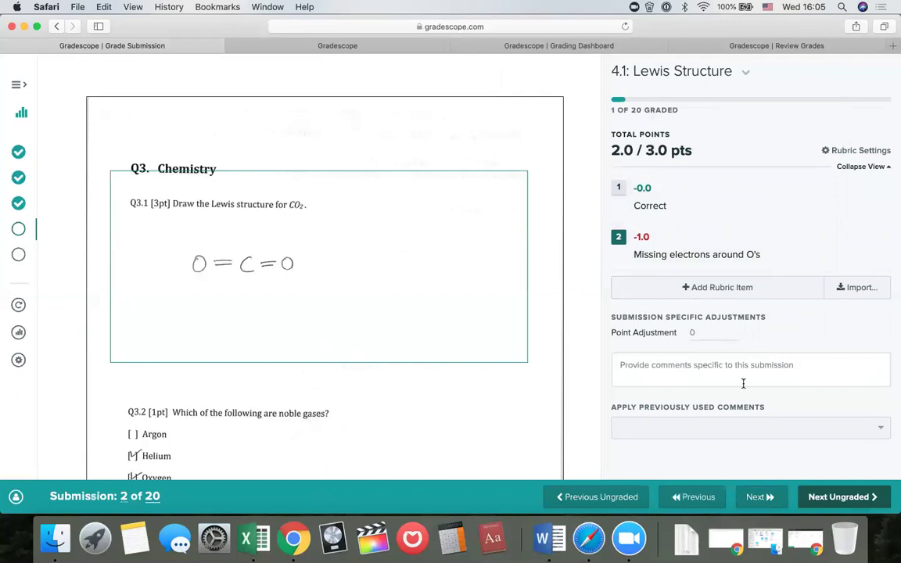
# Score submission 3 as Correct at 3.0 / 3.0 pts, then advance to submission 4
pyautogui.click(809, 496)
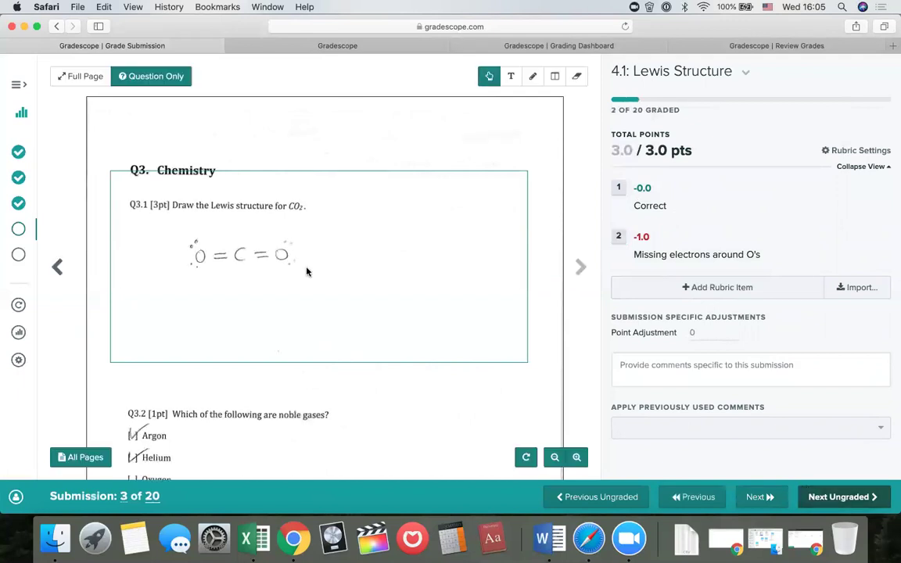
pyautogui.click(620, 190)
pyautogui.press('1')
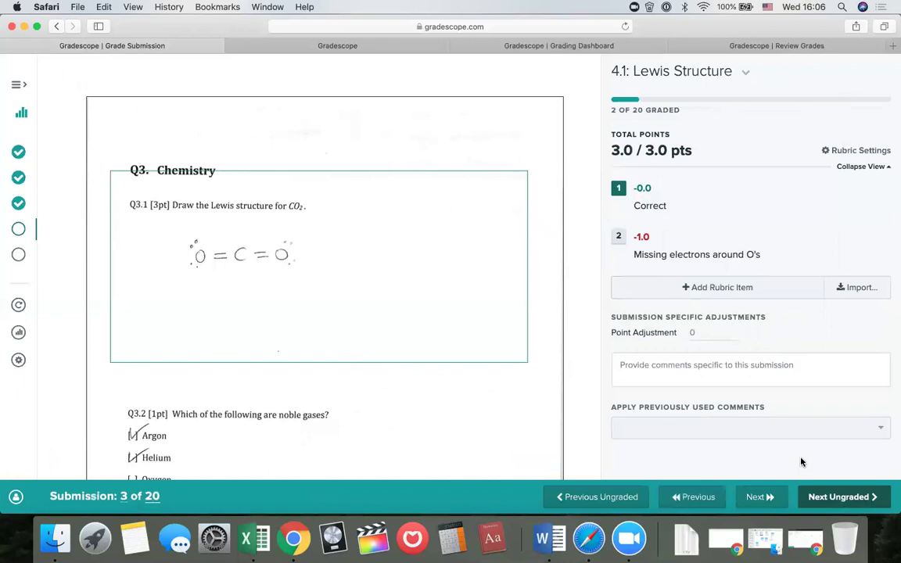
pyautogui.press('z')
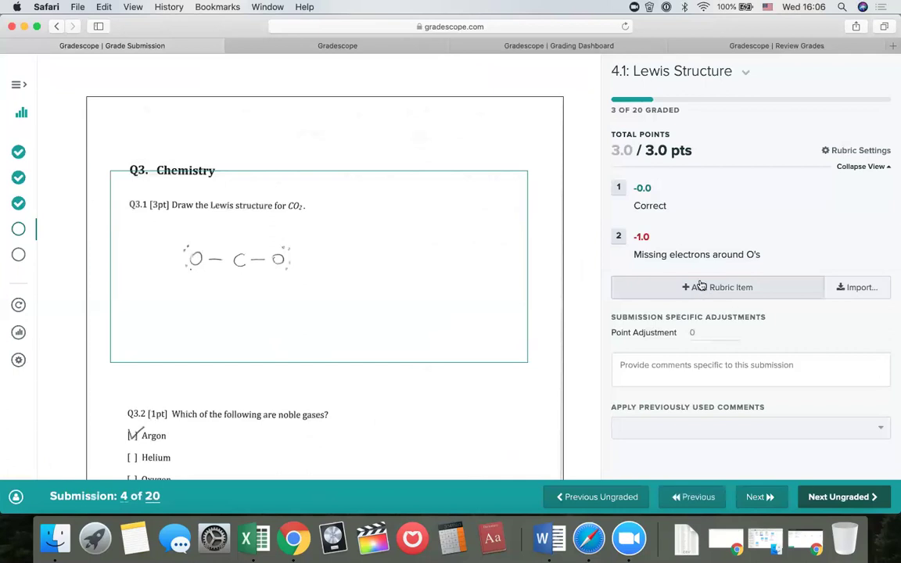
# Add a 'Single bonds' rubric item deducting 2.0 and apply it, leaving submission 4 at 1.0 / 3.0
pyautogui.click(702, 286)
pyautogui.write('Single bonds')
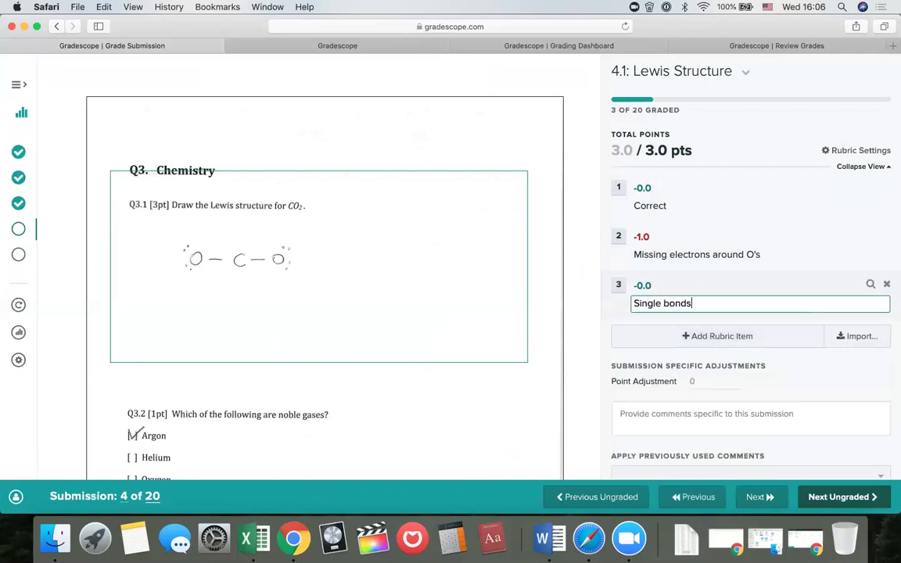
pyautogui.click(642, 285)
pyautogui.write('2.0')
pyautogui.press('Return')
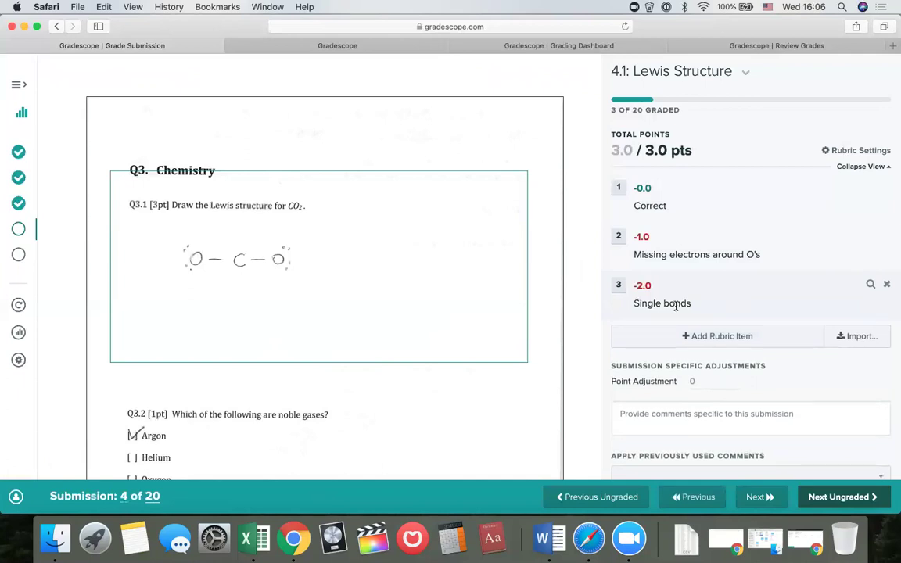
pyautogui.click(618, 286)
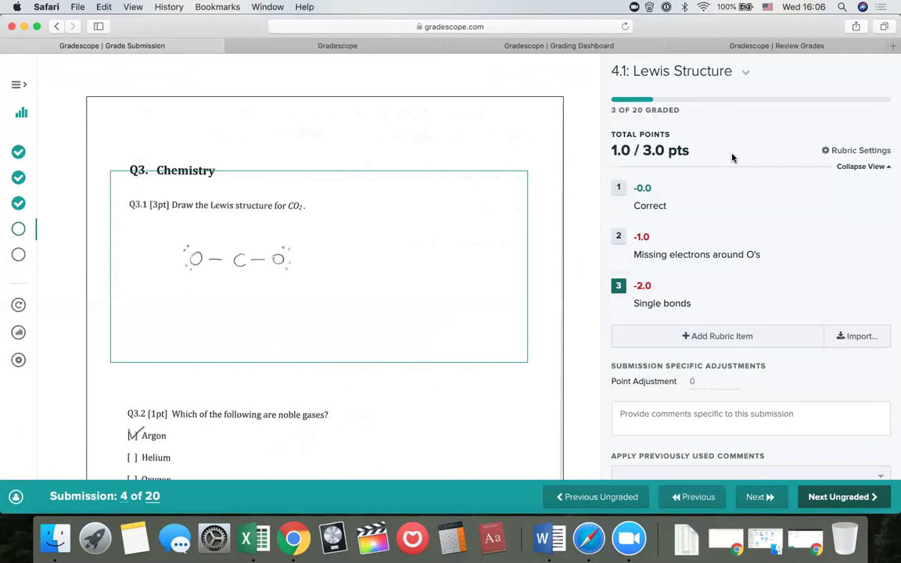
pyautogui.moveTo(342, 197)
pyautogui.moveTo(460, 208)
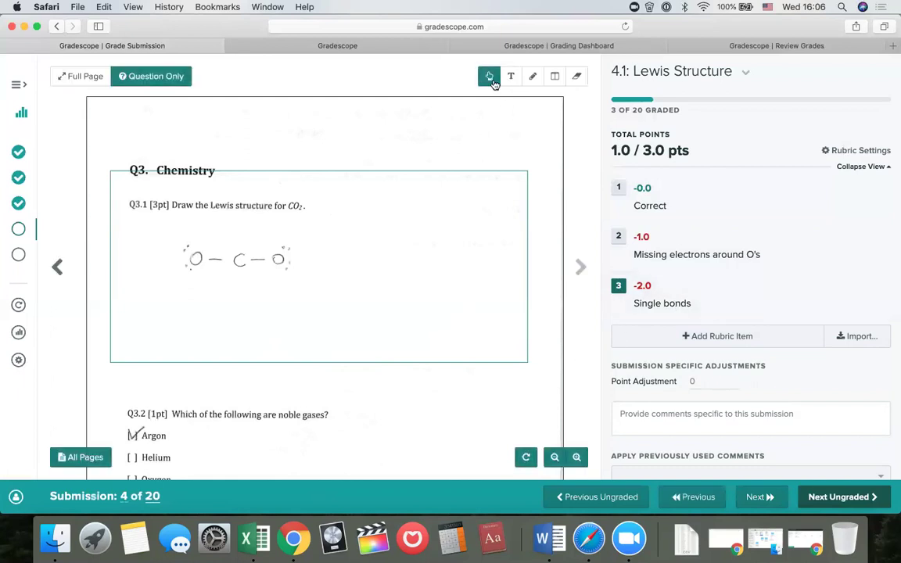
# Draw a second line to make the O–C bond double and box the right C–O bond
pyautogui.click(532, 76)
pyautogui.moveTo(207, 264); pyautogui.dragTo(266, 266)
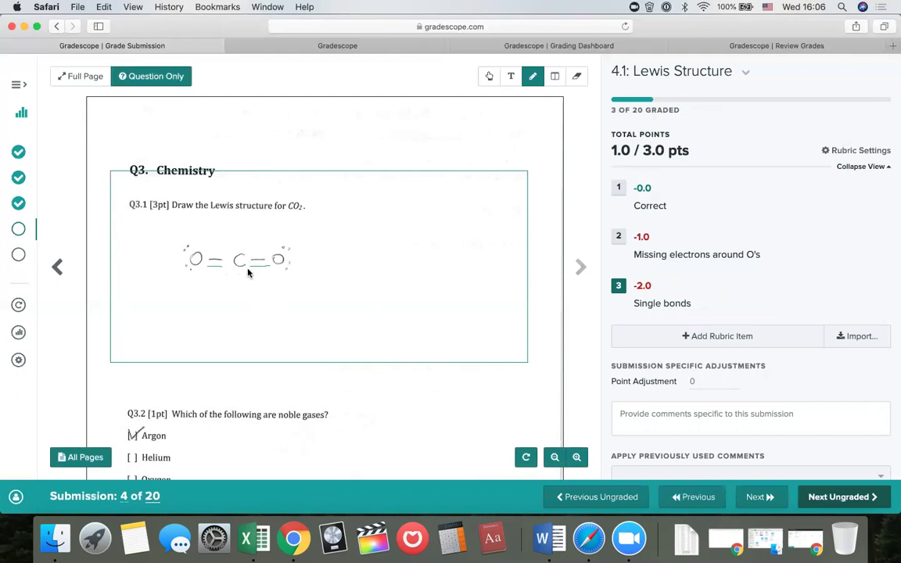
pyautogui.click(555, 76)
pyautogui.moveTo(242, 242); pyautogui.dragTo(273, 277)
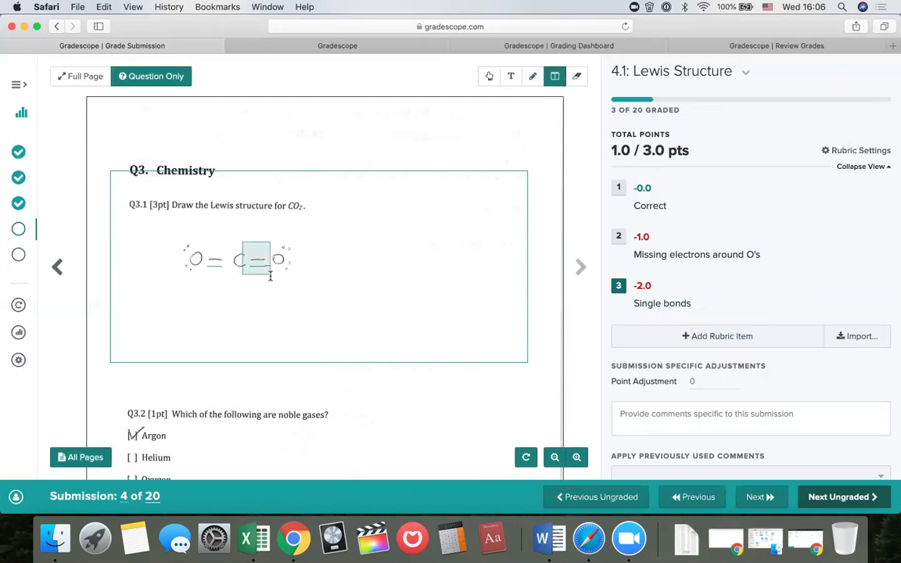
# Add a 'comment' text note and point it at the right O
pyautogui.click(511, 78)
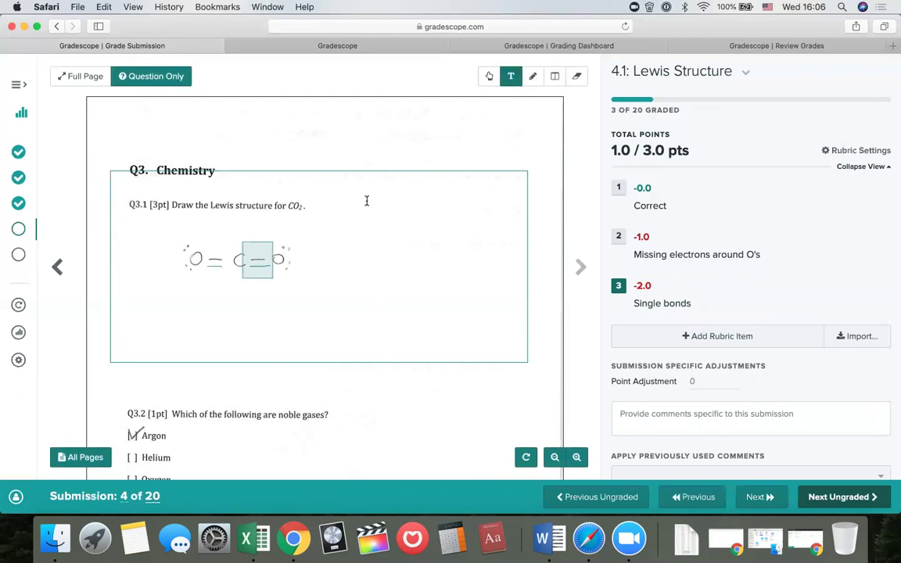
pyautogui.click(343, 241)
pyautogui.write('comment')
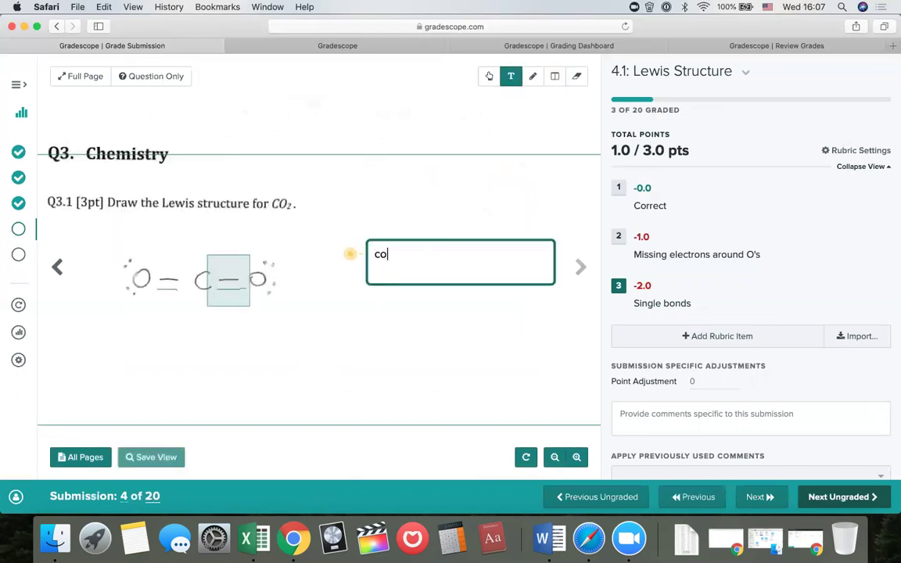
pyautogui.click(388, 306)
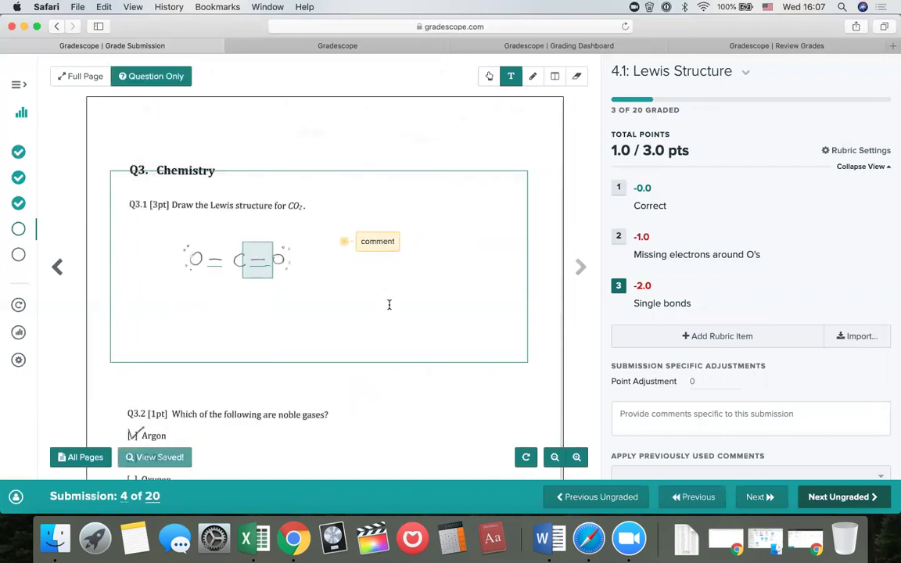
pyautogui.moveTo(343, 240); pyautogui.dragTo(293, 252)
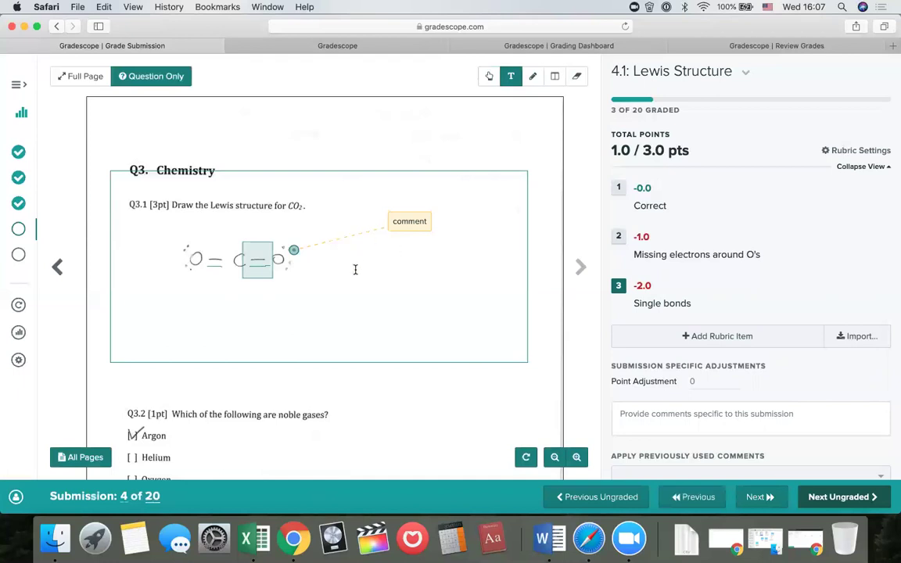
# On submission 5, apply the 'Missing electrons around O's' and 'Single bonds' deductions via keys 2 and 3
pyautogui.click(869, 498)
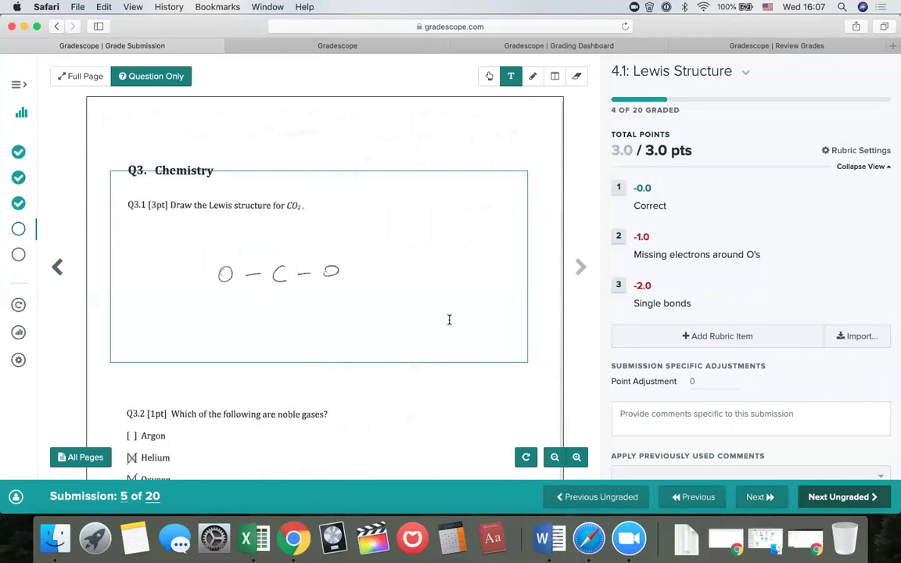
pyautogui.press('2')
pyautogui.press('3')
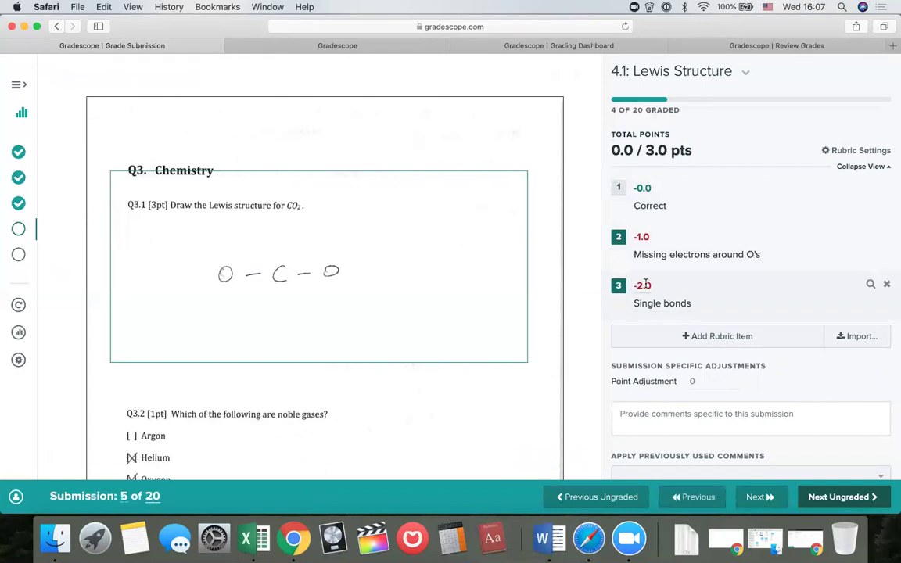
# Change the Single bonds deduction from -2.0 to -1.0, bringing submission 5 to 1.0 / 3.0
pyautogui.click(647, 285)
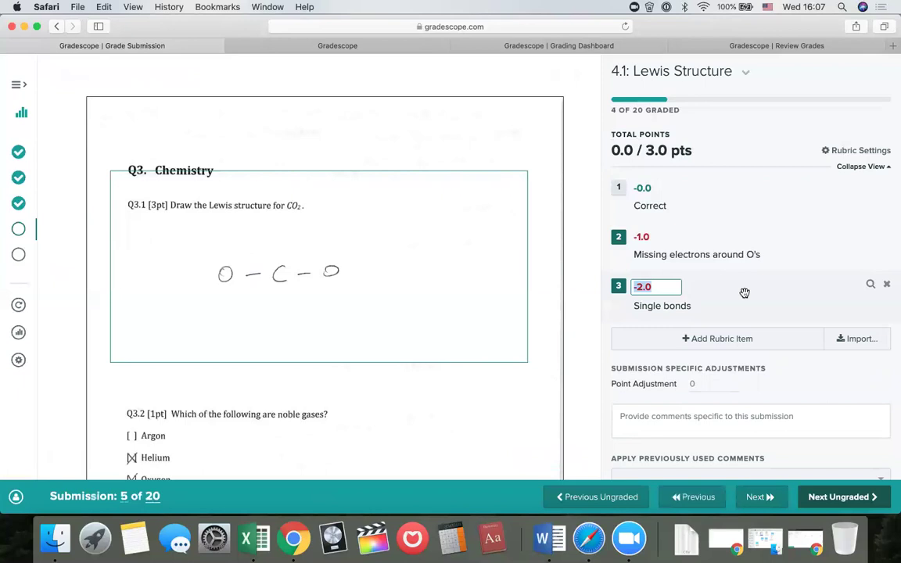
pyautogui.write('1.0')
pyautogui.press('Return')
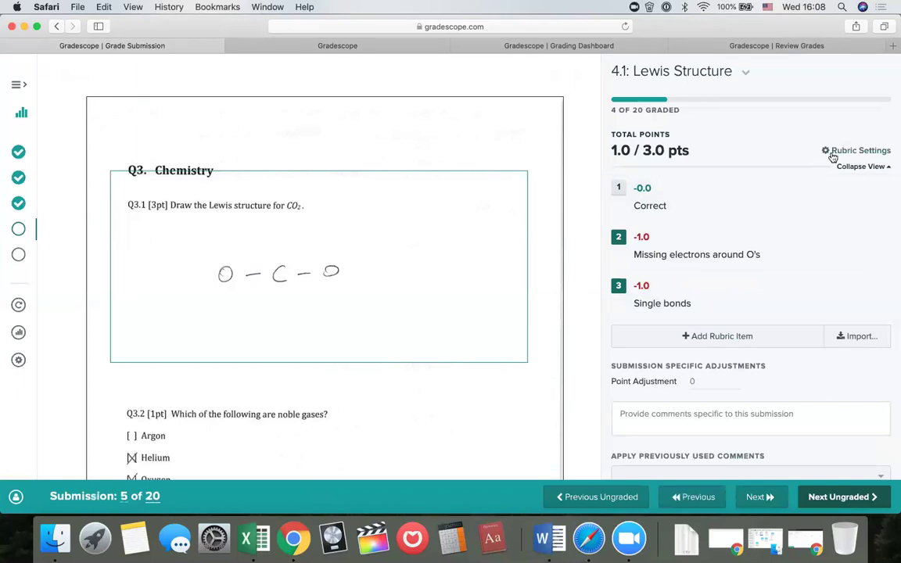
pyautogui.click(833, 158)
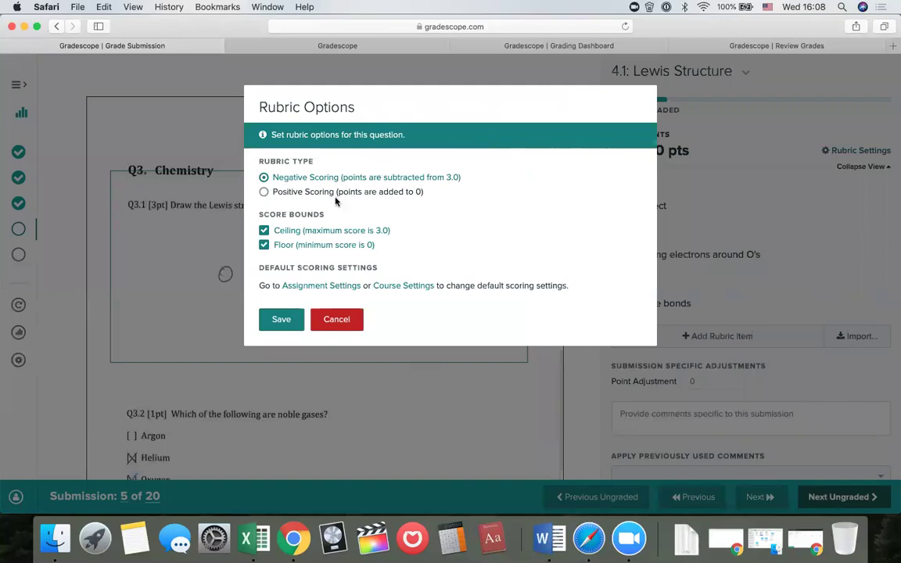
pyautogui.click(332, 320)
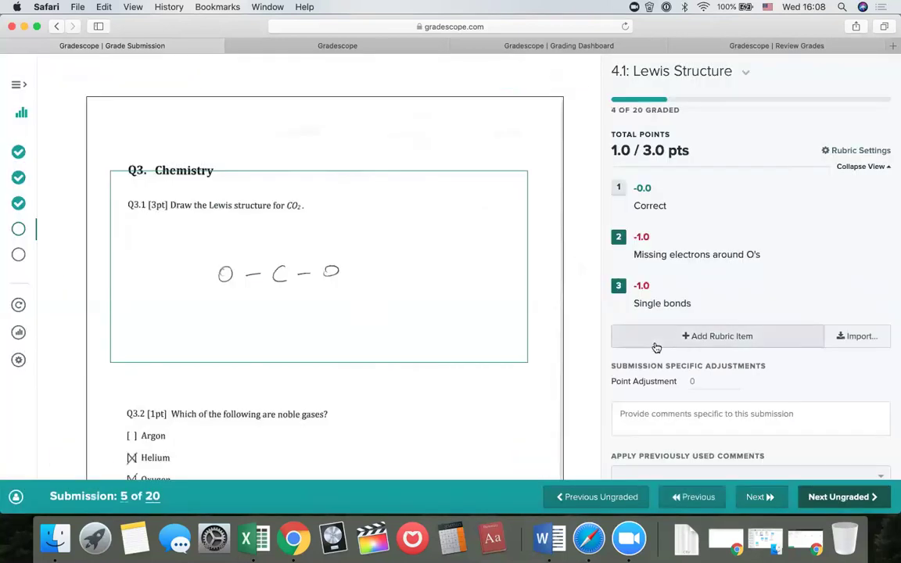
# Create a +1.0 rubric item, then apply and remove it so submission 5 stays 1.0 / 3.0
pyautogui.click(669, 344)
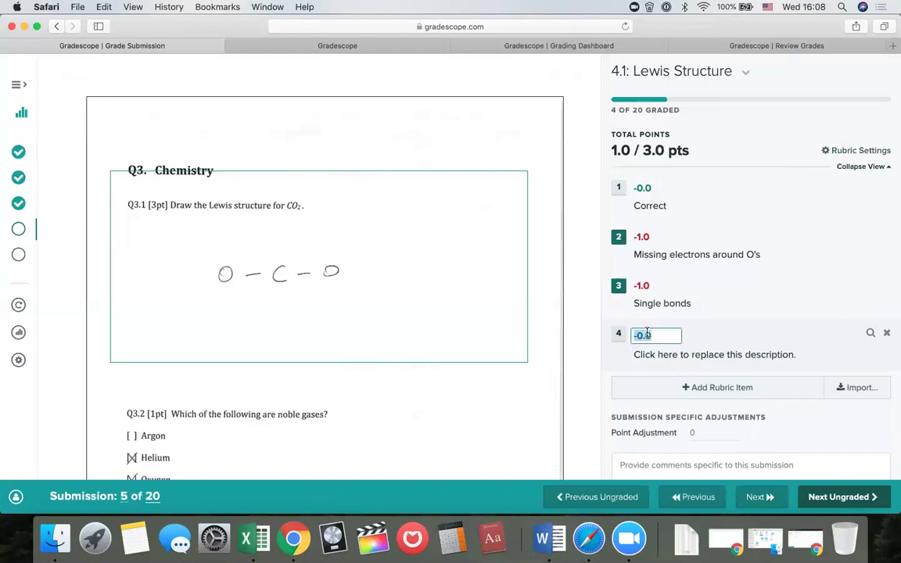
pyautogui.write('+1.')
pyautogui.press('Return')
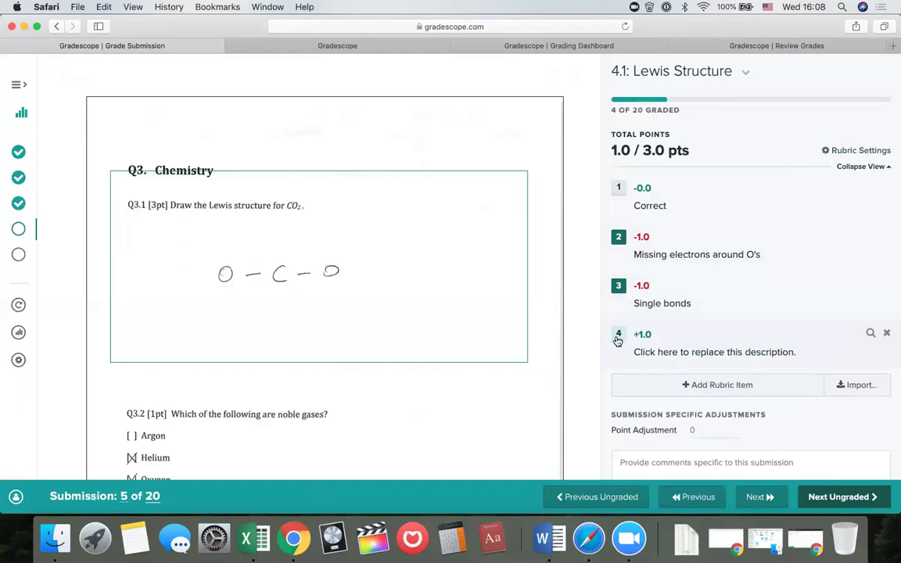
pyautogui.click(618, 337)
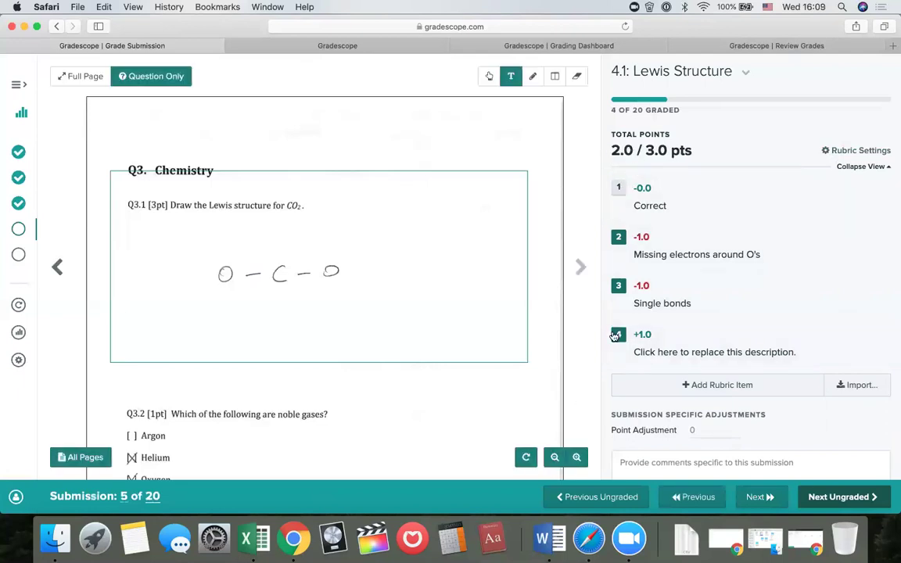
pyautogui.click(653, 343)
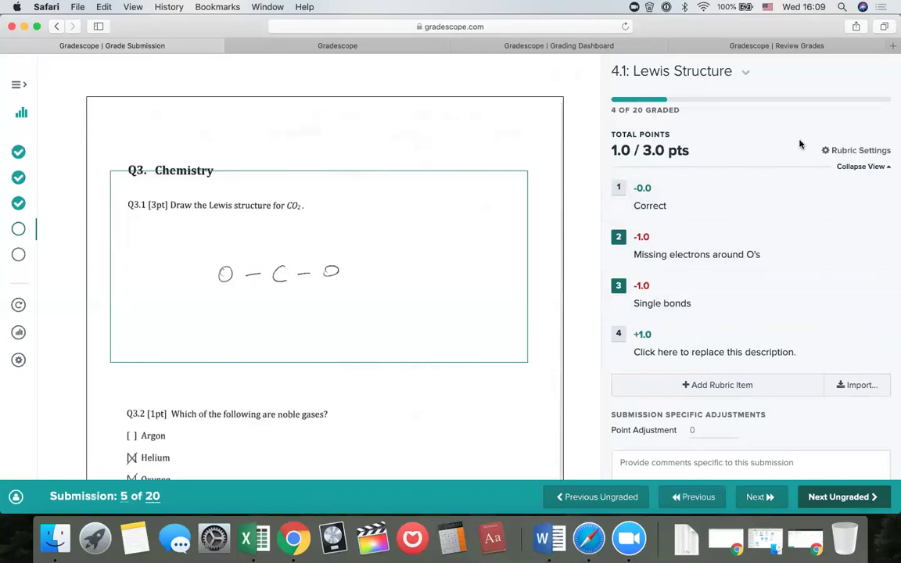
# Enter 'See me in office hours' as submission 5's specific comment, keeping 1.0 / 3.0 pts
pyautogui.scroll(-3, 751, 313)
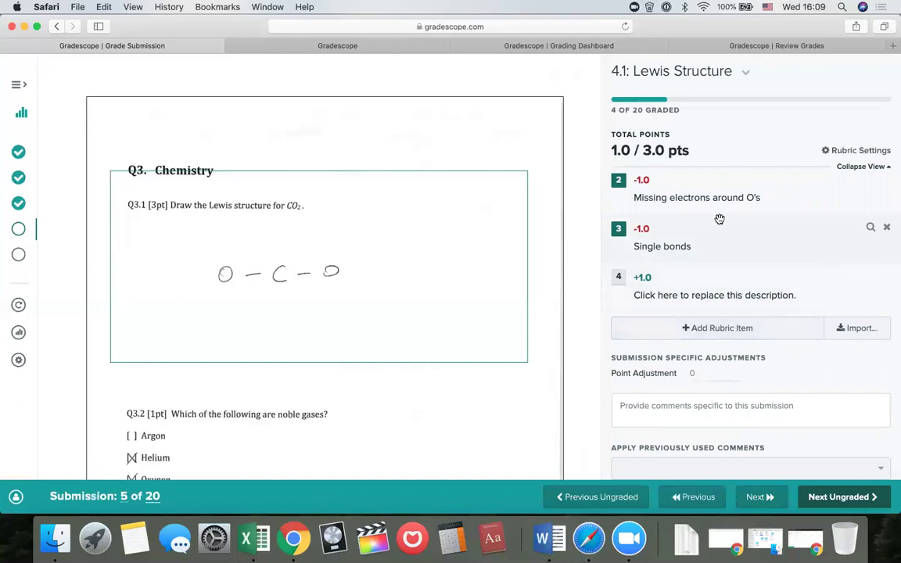
pyautogui.scroll(2, 719, 219)
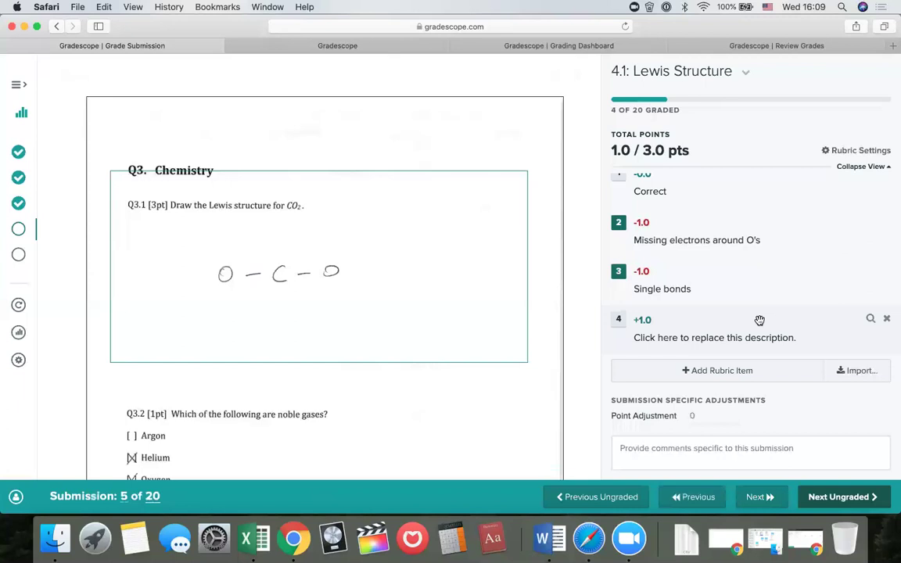
pyautogui.scroll(-2, 755, 316)
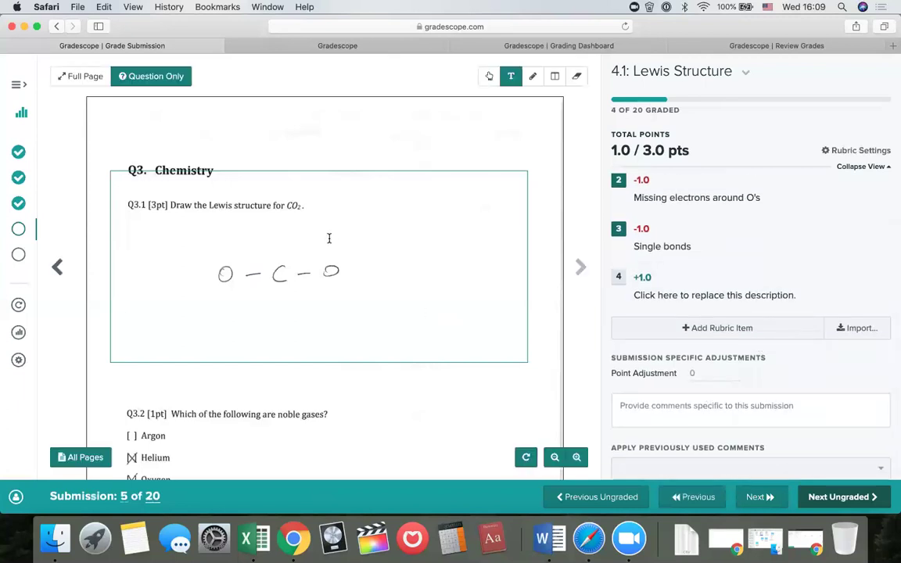
pyautogui.click(673, 410)
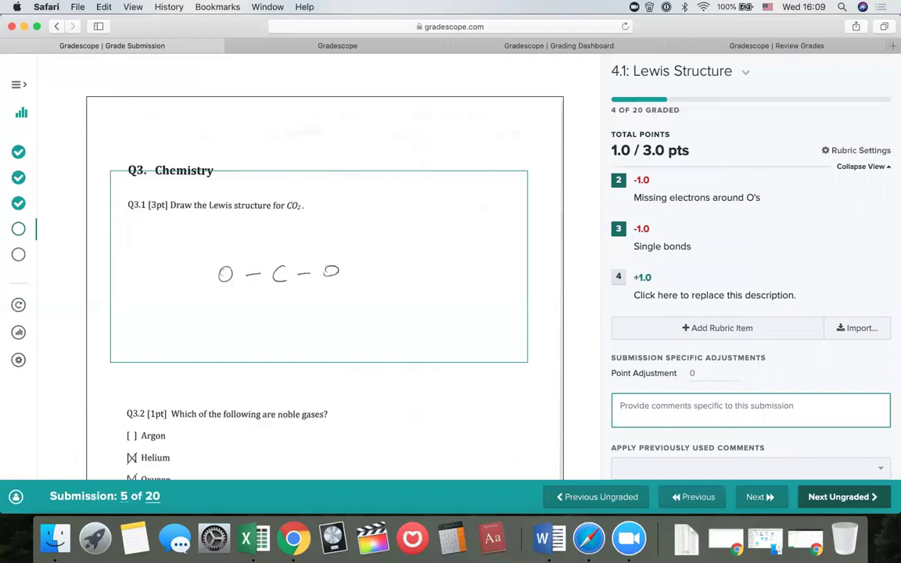
pyautogui.write('See me in office hours')
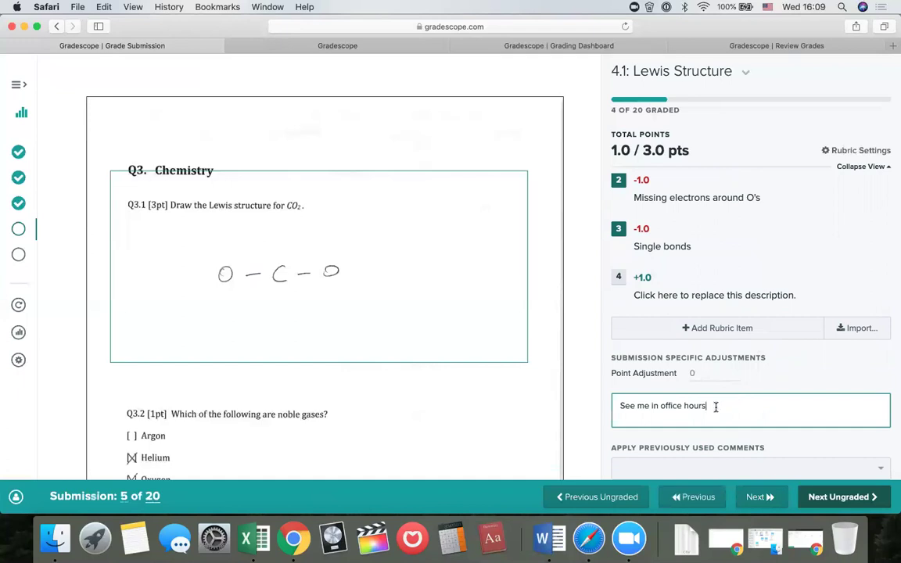
pyautogui.moveTo(532, 391)
pyautogui.moveTo(694, 373)
pyautogui.click(863, 332)
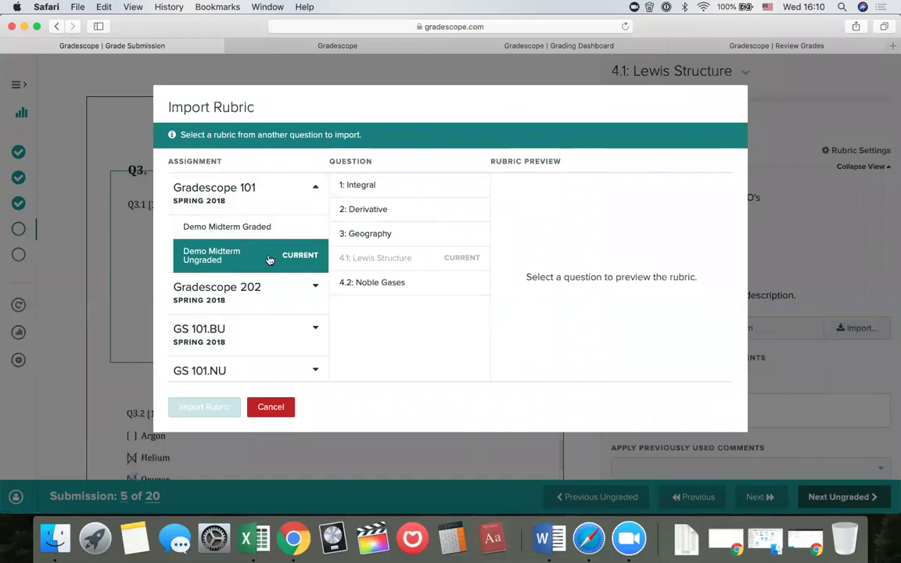
pyautogui.click(273, 236)
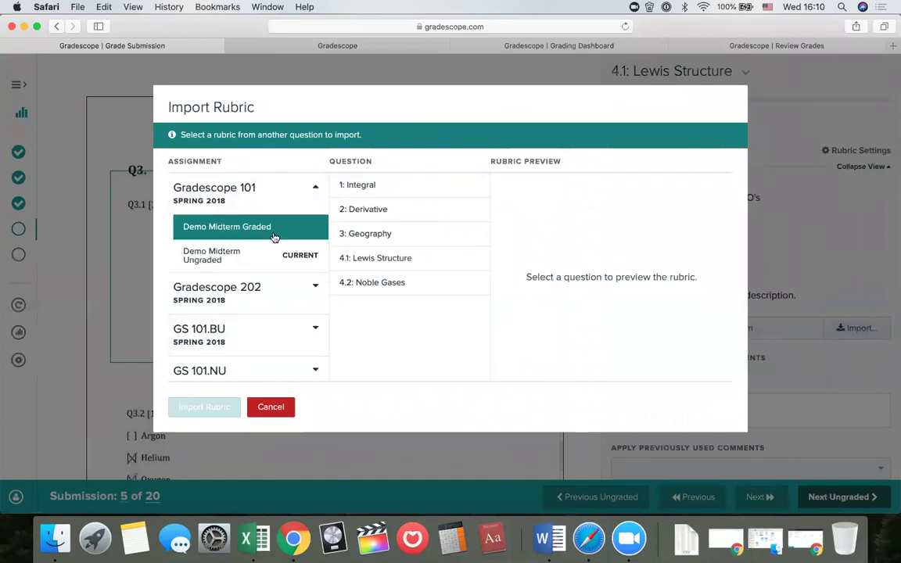
pyautogui.click(383, 255)
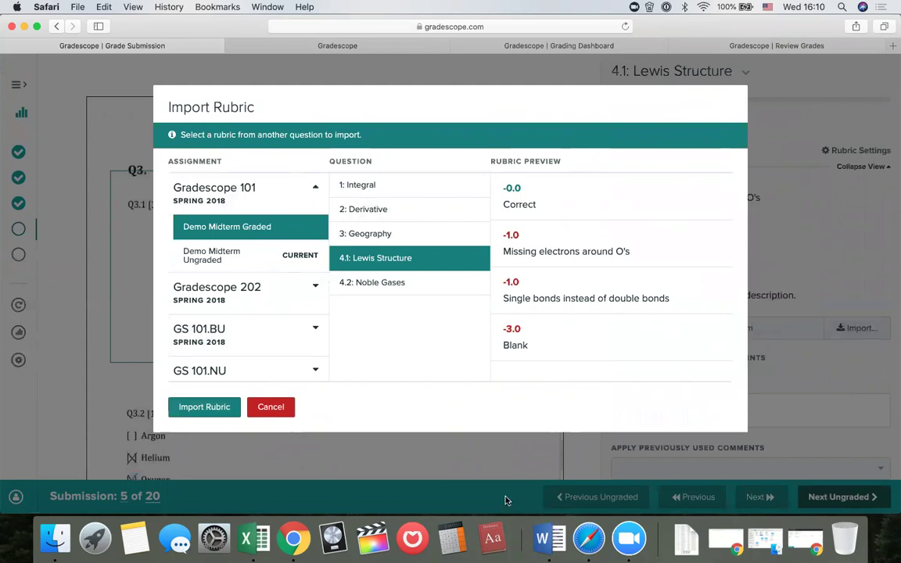
pyautogui.click(280, 413)
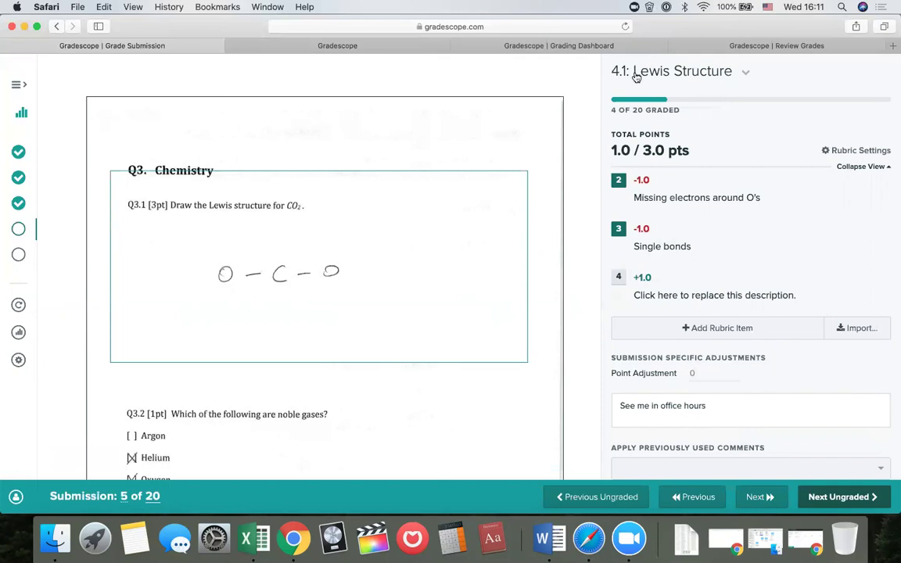
# Show the submissions given rubric item 2, 'Missing electrons around O's (-1.0)'
pyautogui.moveTo(527, 235)
pyautogui.scroll(2, 718, 198)
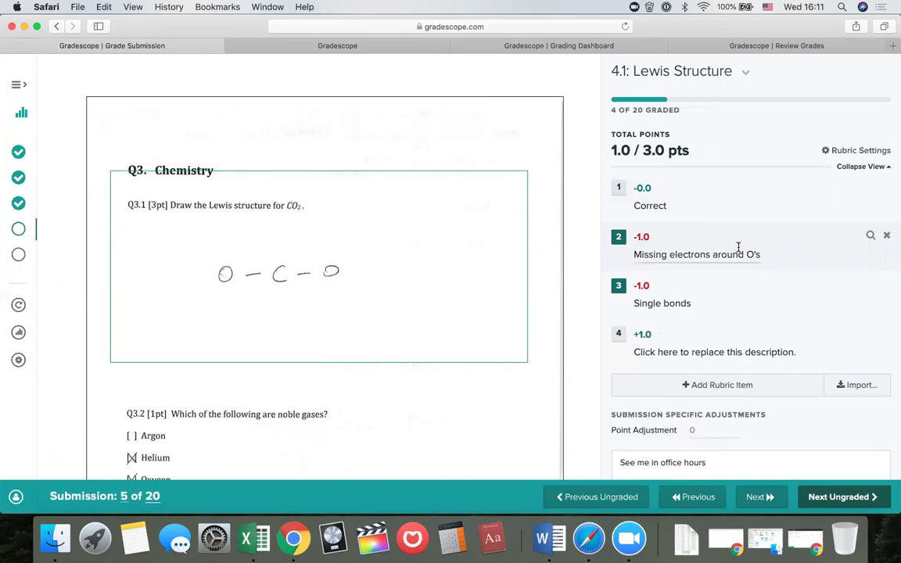
pyautogui.click(870, 237)
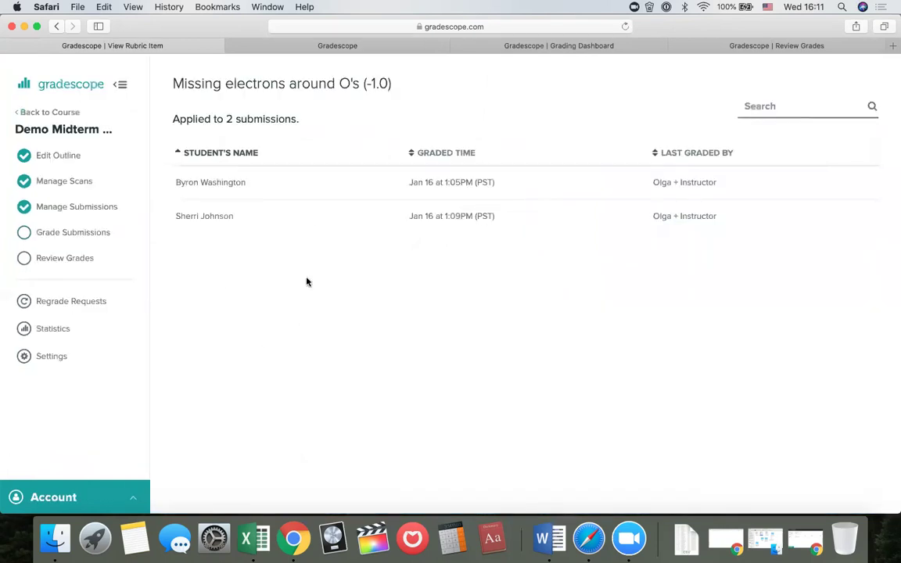
# Go back to submission 5's 4.1 Lewis Structure grading page
pyautogui.click(58, 28)
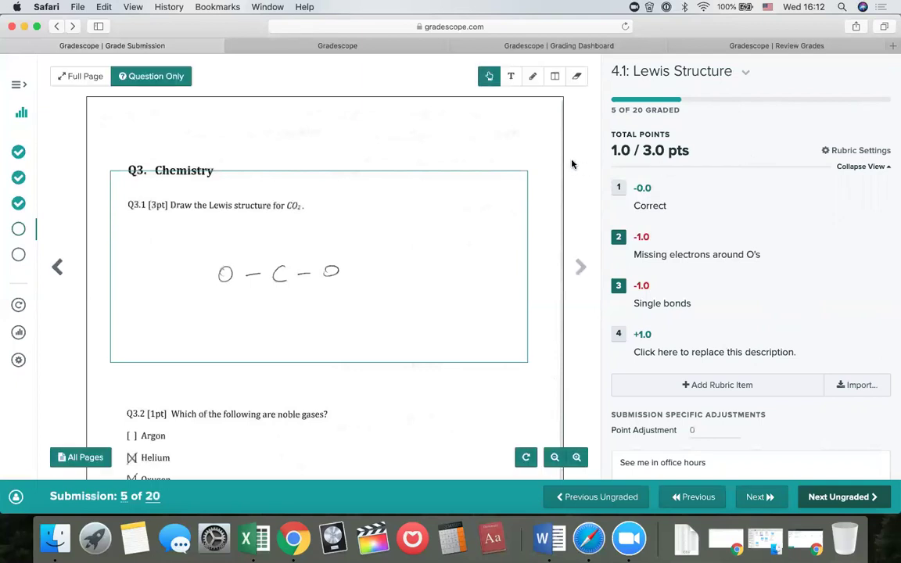
# Browse the Grade All Subjects examples down to the graded citrate test question 10
pyautogui.click(335, 50)
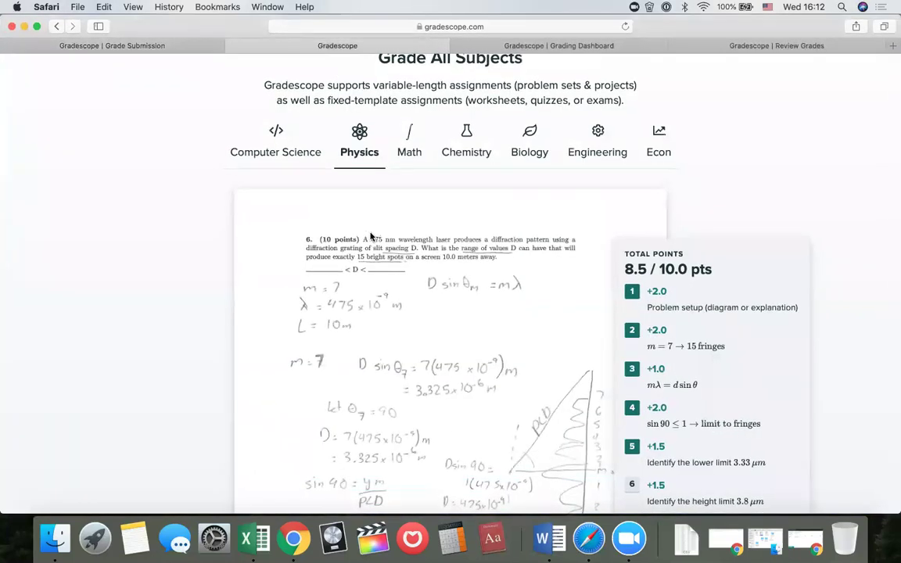
pyautogui.scroll(-1, 275, 250)
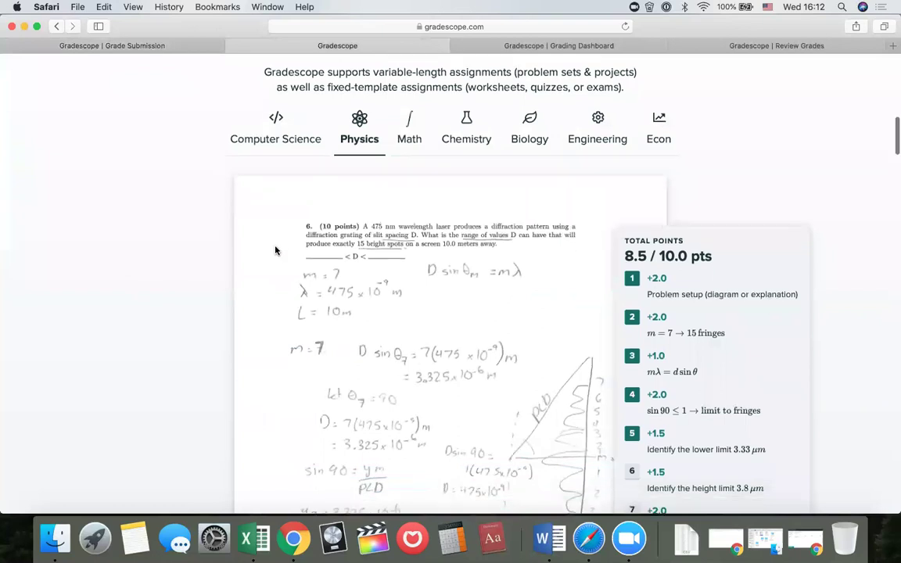
pyautogui.scroll(-3, 275, 251)
pyautogui.scroll(1, 275, 251)
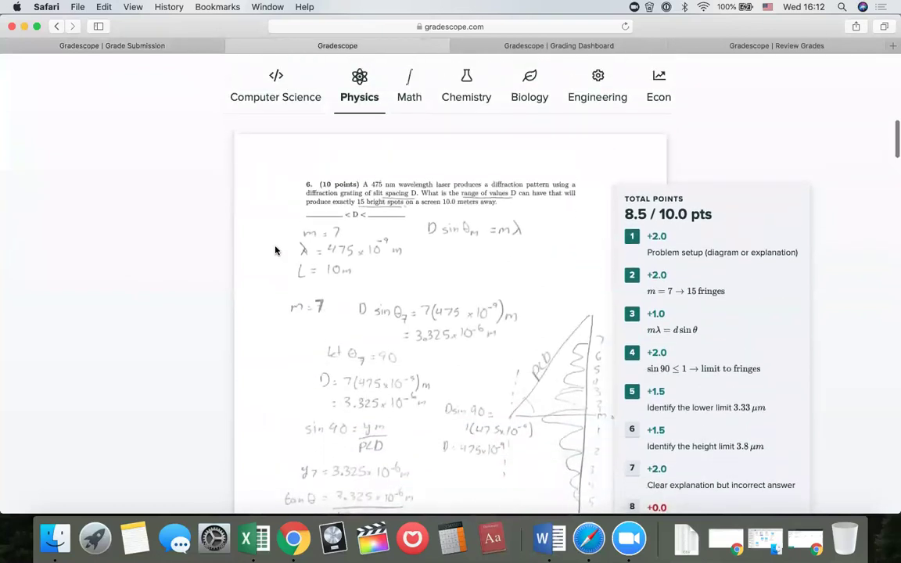
pyautogui.scroll(-3, 406, 288)
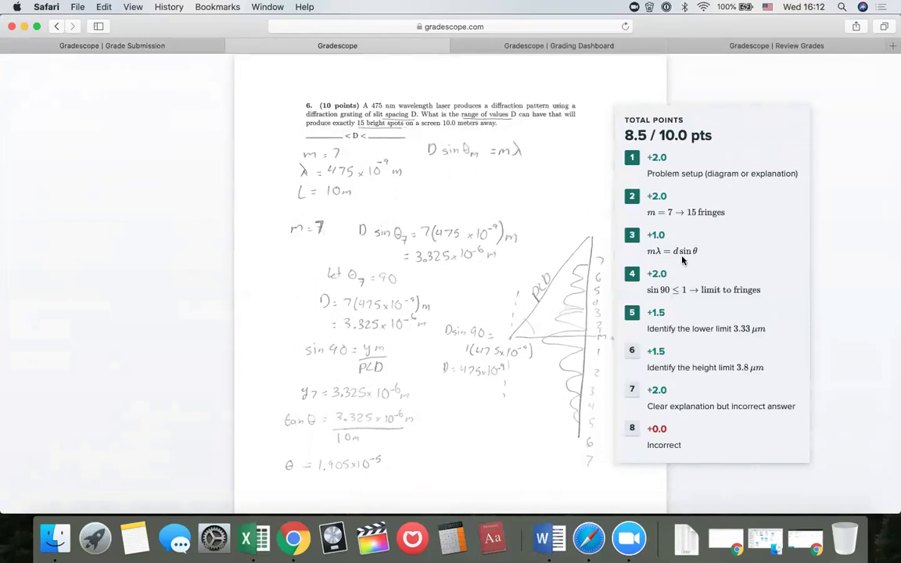
pyautogui.scroll(3, 505, 210)
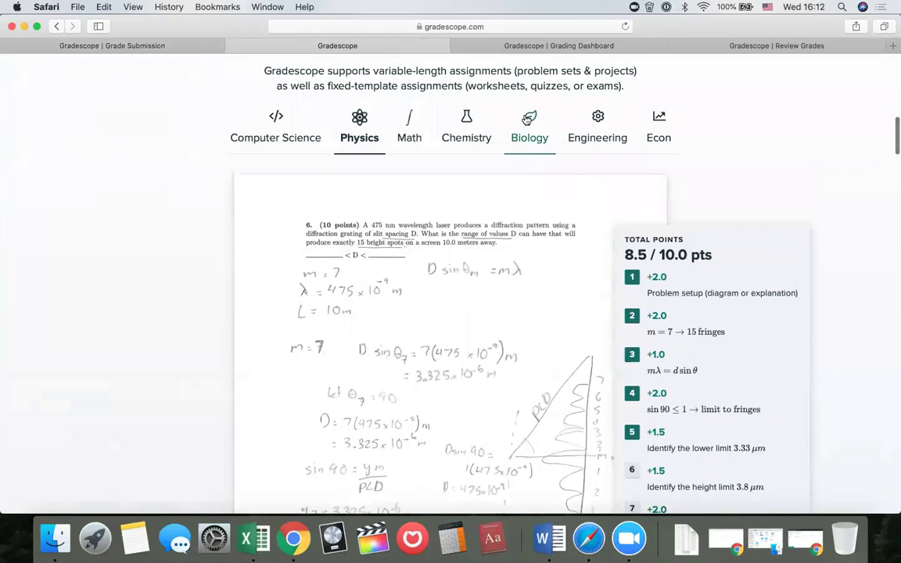
pyautogui.scroll(-2, 492, 297)
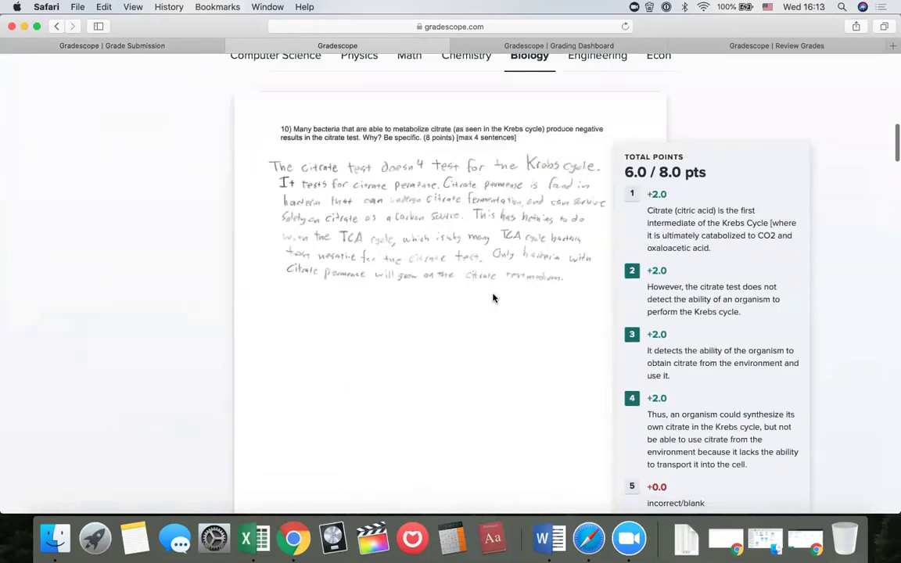
pyautogui.scroll(-1, 493, 298)
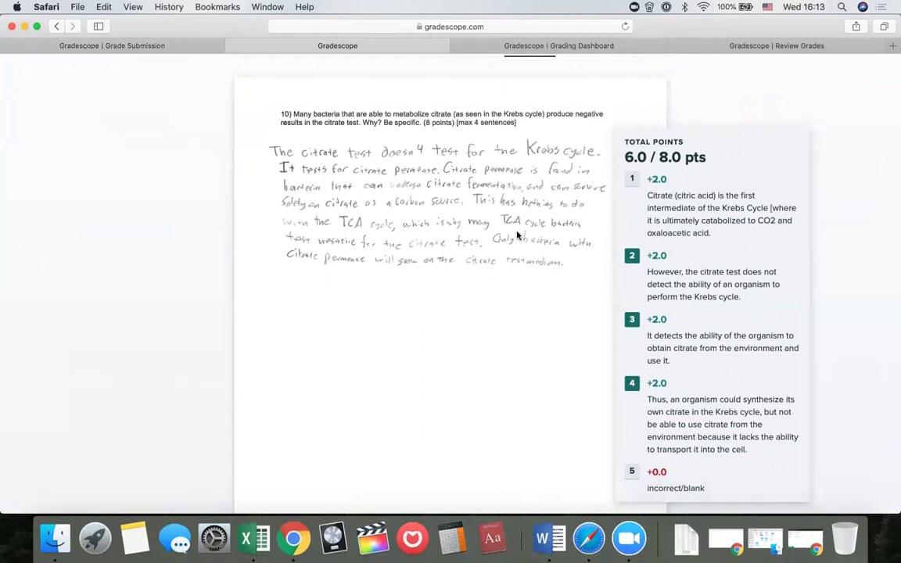
pyautogui.scroll(4, 517, 235)
# View and scroll through the Engineering grading example
pyautogui.click(592, 175)
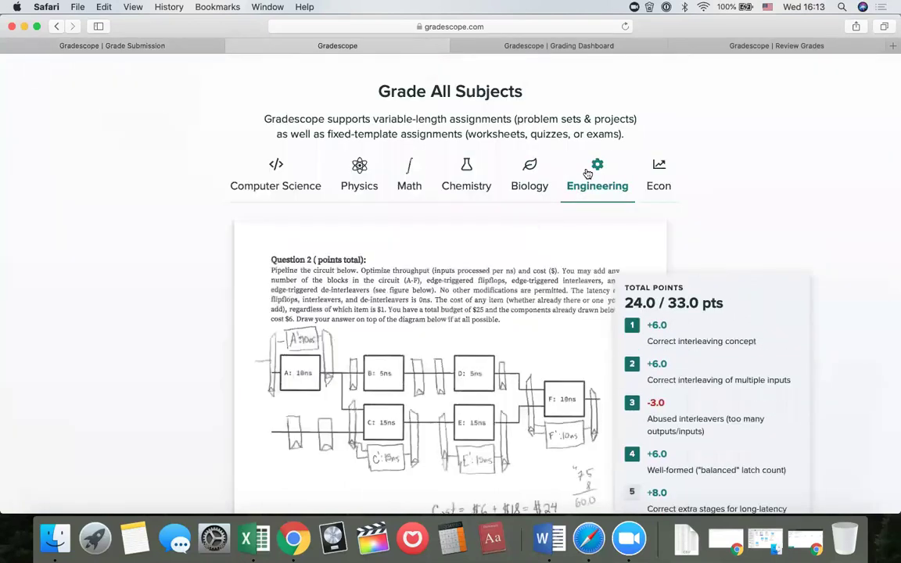
pyautogui.scroll(-8, 516, 298)
pyautogui.scroll(3, 516, 298)
pyautogui.scroll(2, 516, 298)
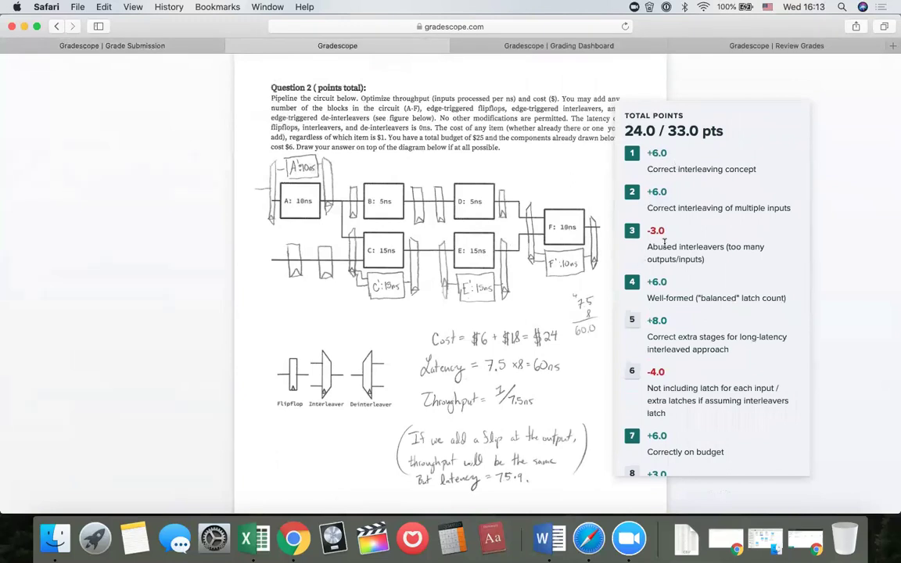
pyautogui.scroll(-10, 664, 245)
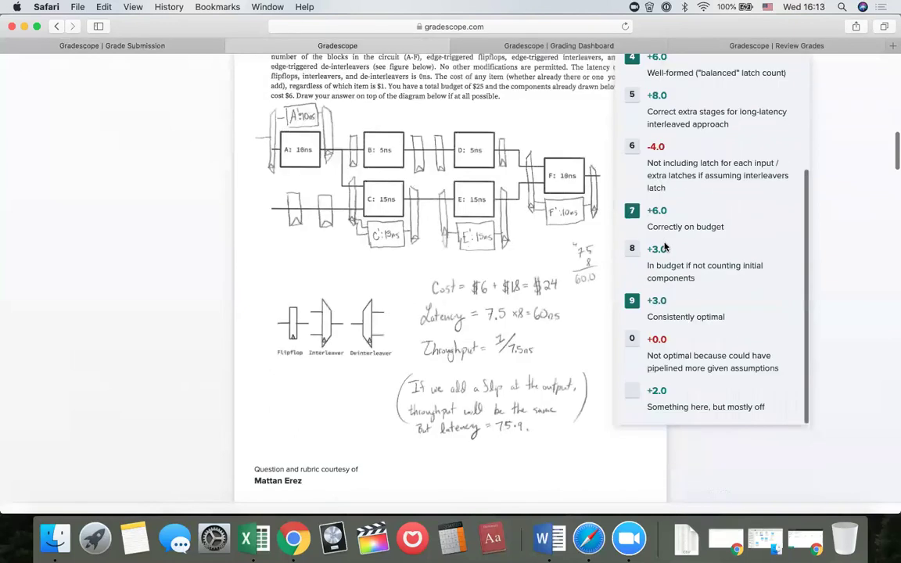
pyautogui.scroll(10, 664, 245)
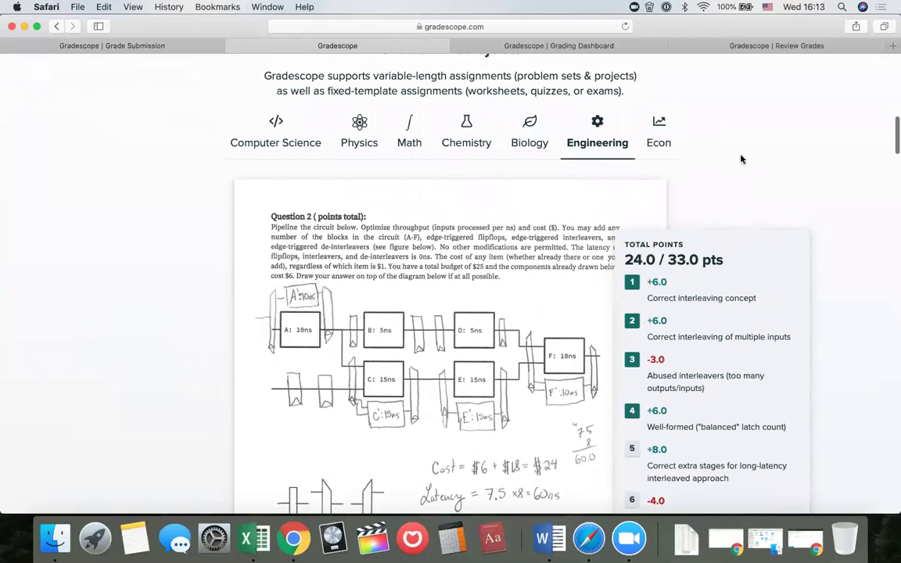
# Scroll through the Econ grading example, then switch to the Demo Quiz Grading Dashboard
pyautogui.click(666, 139)
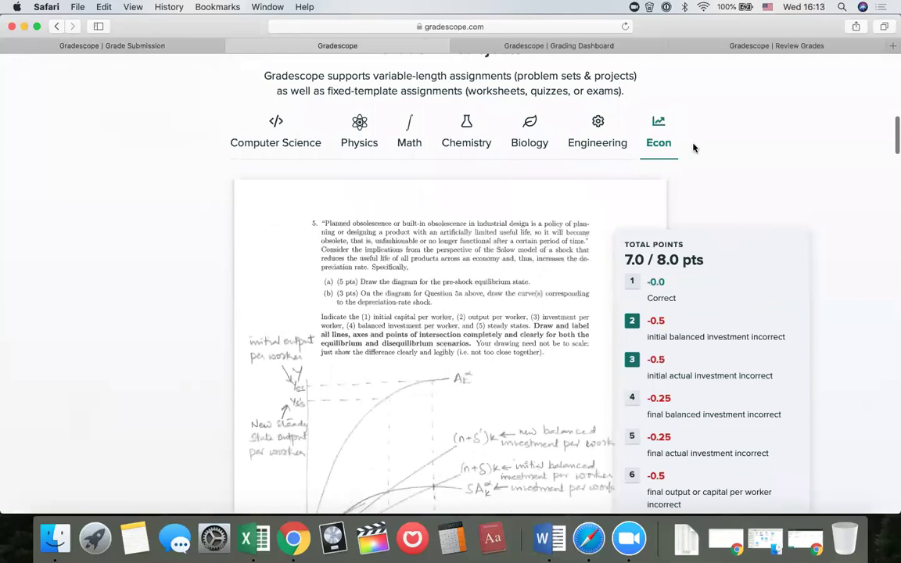
pyautogui.scroll(-2, 727, 184)
pyautogui.scroll(-3, 727, 184)
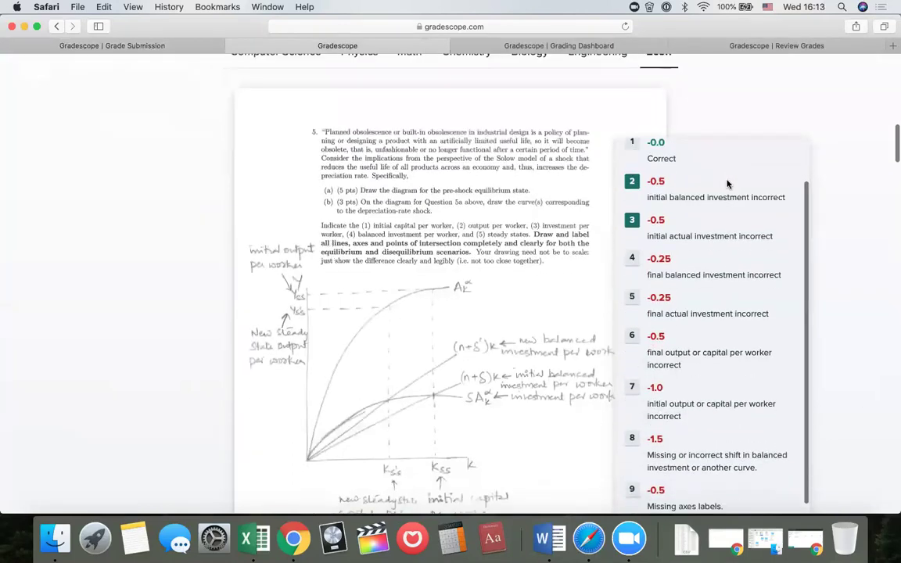
pyautogui.scroll(-3, 566, 272)
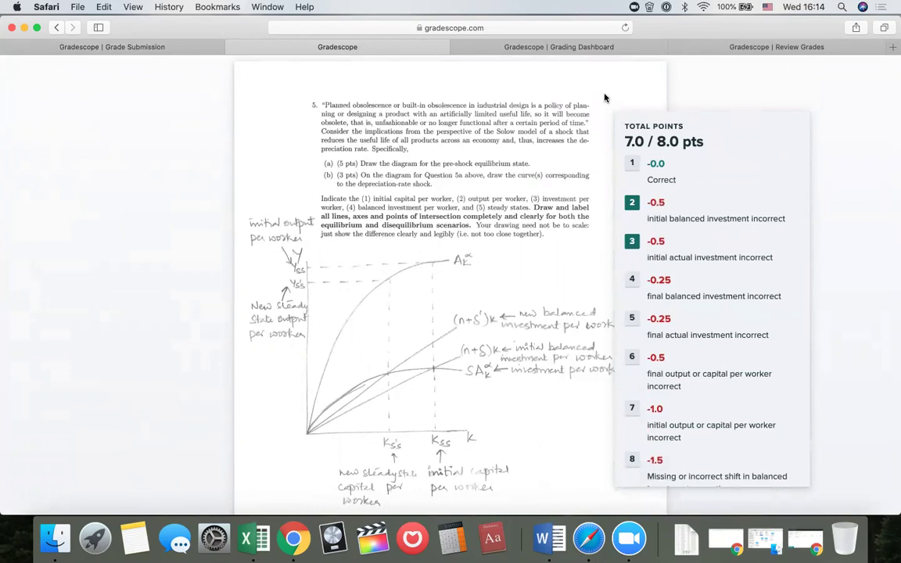
pyautogui.click(582, 45)
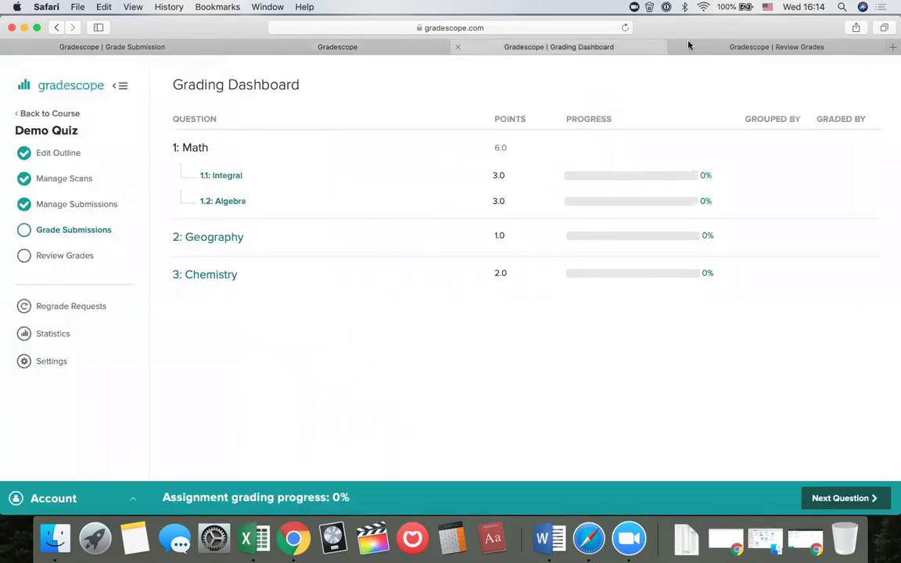
# For Q1.2 Algebra, dismiss the answer groups intro and choose Form Answer Groups First
pyautogui.click(227, 202)
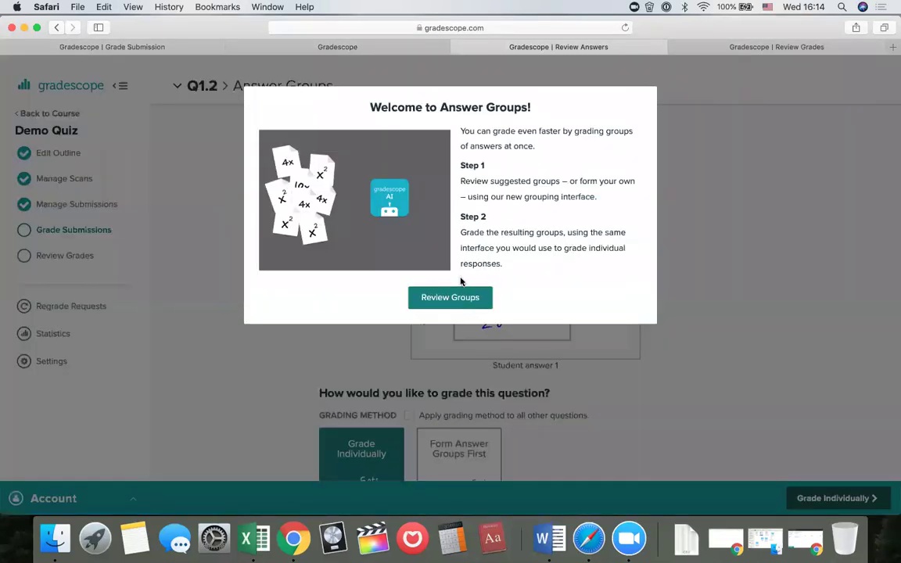
pyautogui.click(440, 305)
pyautogui.scroll(-1, 679, 313)
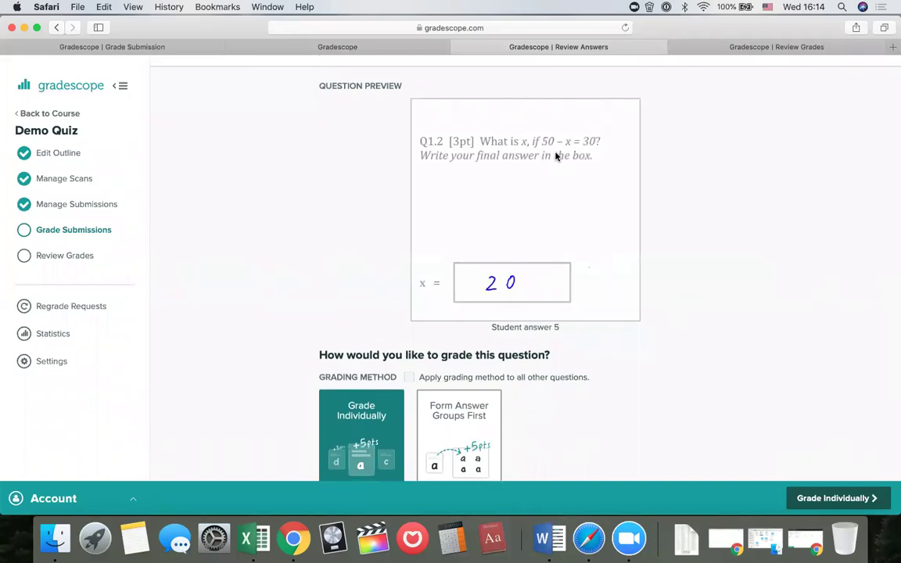
pyautogui.scroll(-3, 605, 229)
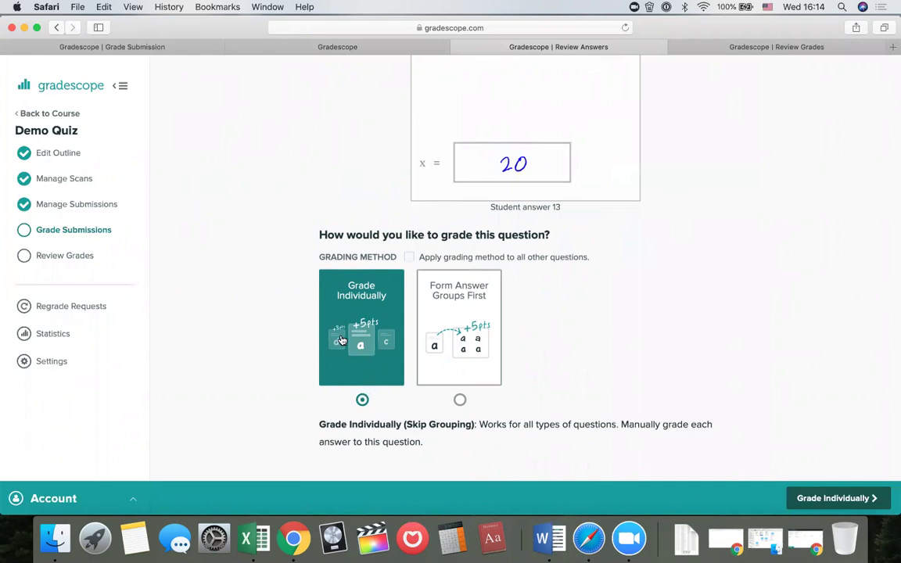
pyautogui.click(467, 310)
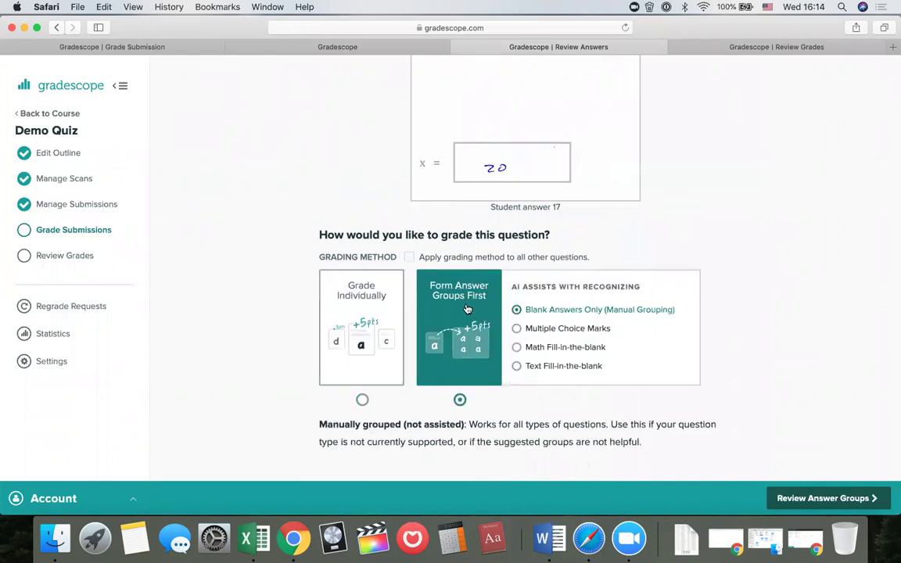
pyautogui.scroll(2, 780, 270)
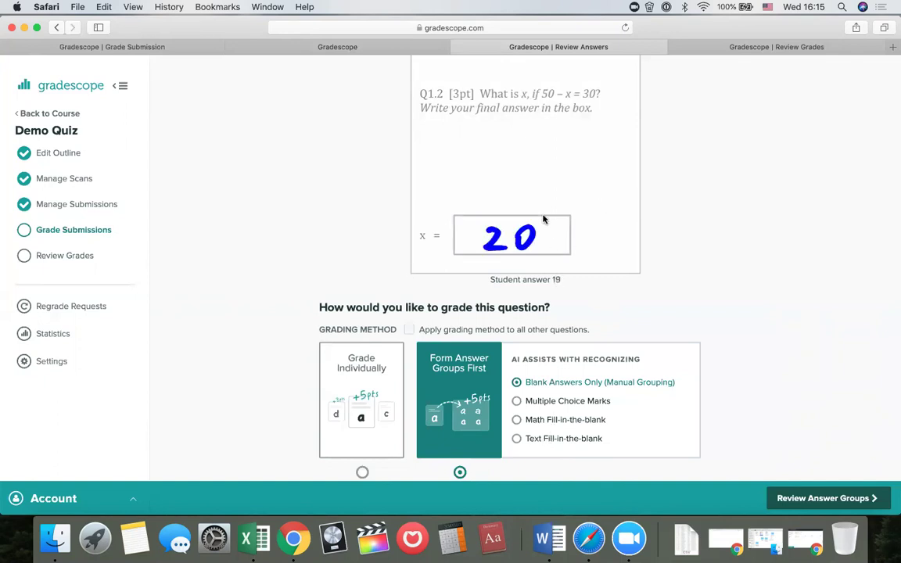
# Group Q1.2 as Math Fill-in-the-blank, yielding groups 20 (11) and 80 (4), and open group 1
pyautogui.click(565, 424)
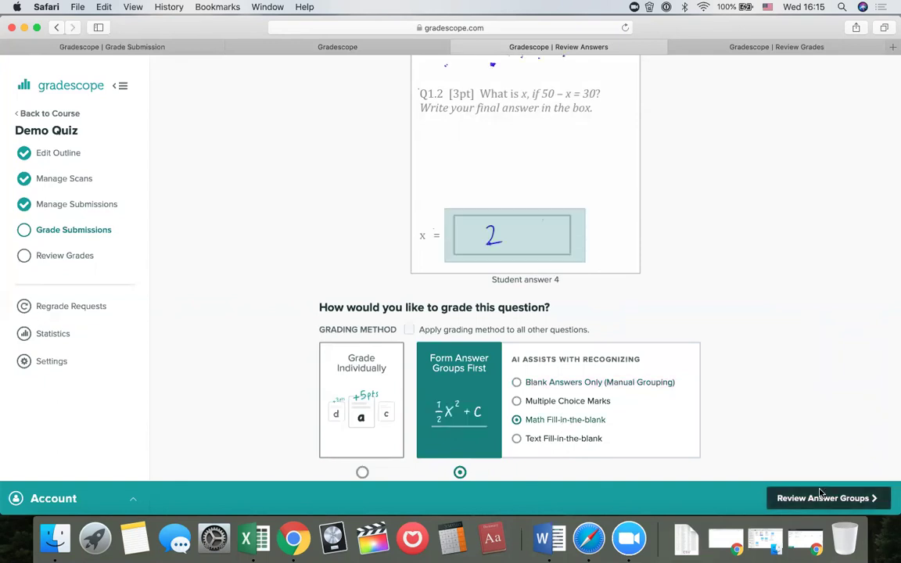
pyautogui.click(790, 496)
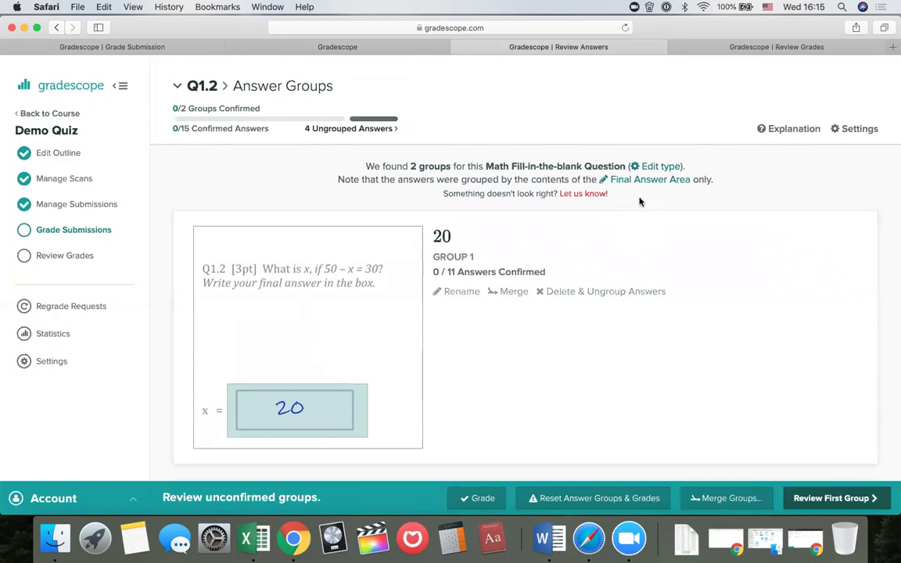
pyautogui.scroll(-1, 640, 201)
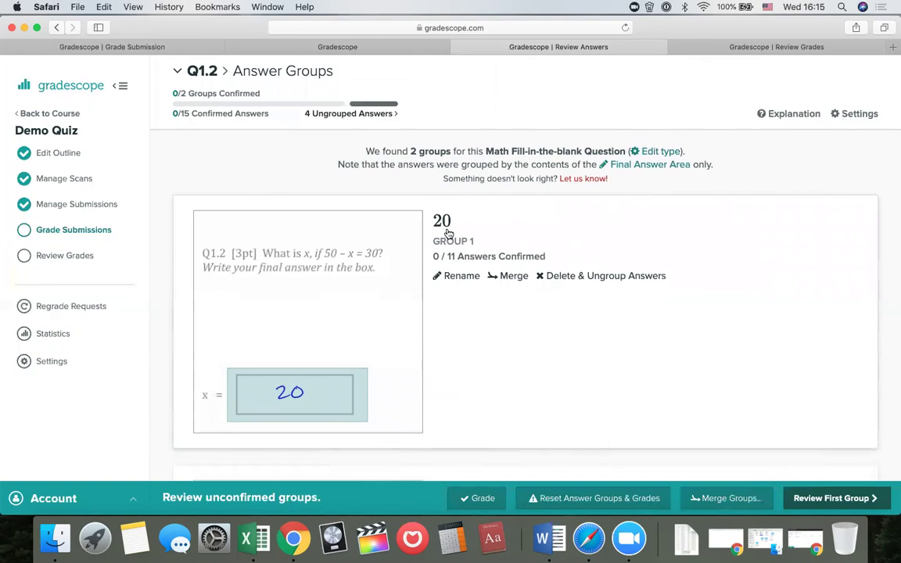
pyautogui.scroll(-5, 448, 233)
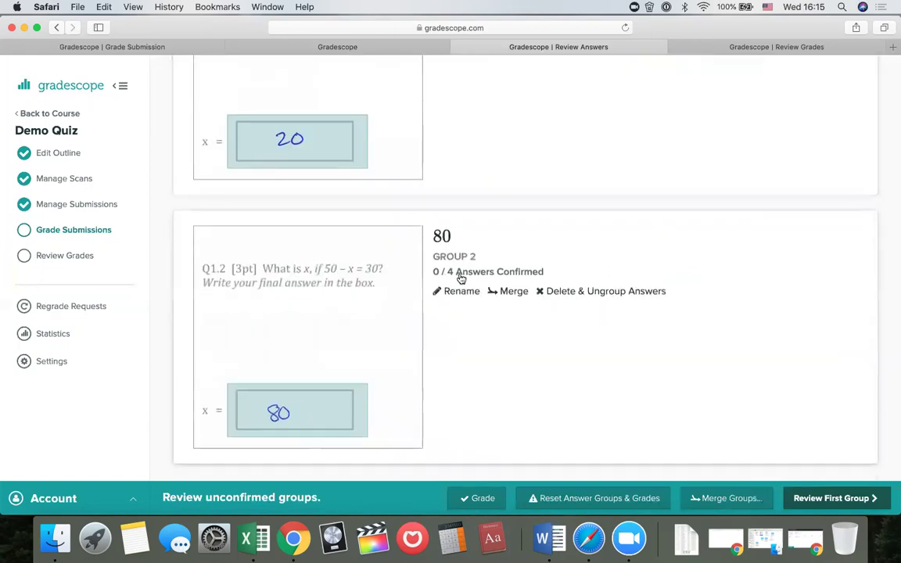
pyautogui.scroll(5, 347, 316)
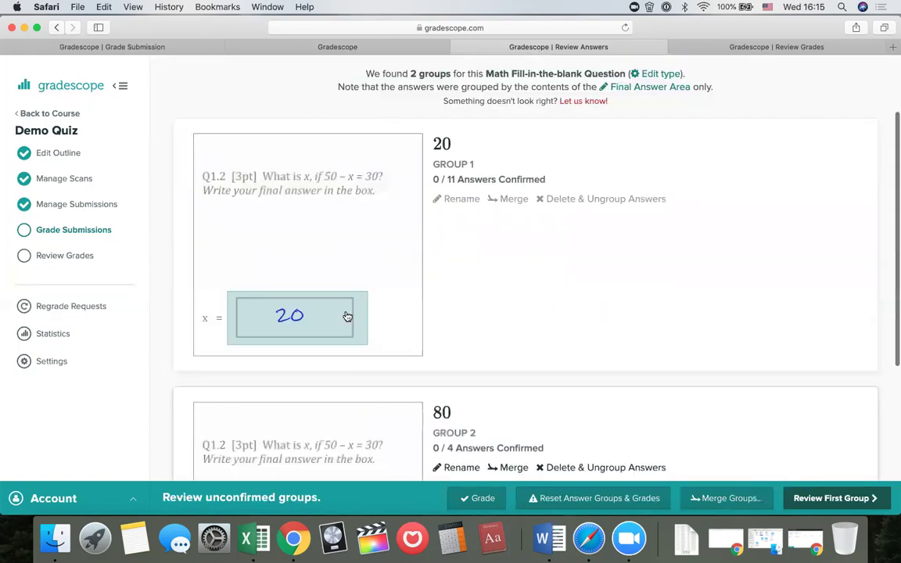
pyautogui.click(474, 186)
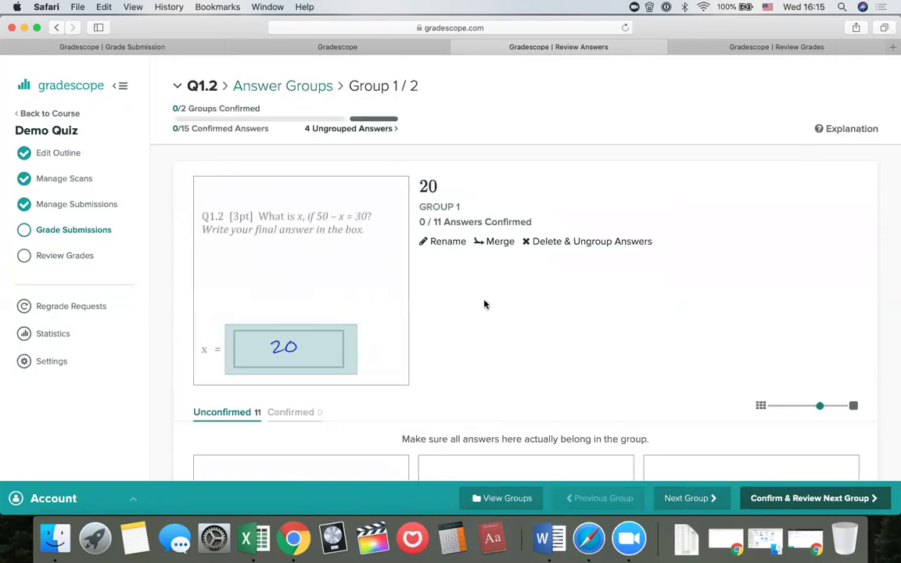
# Confirm group 20, then group 80, and move to the 4 ungrouped answers
pyautogui.scroll(-10, 484, 304)
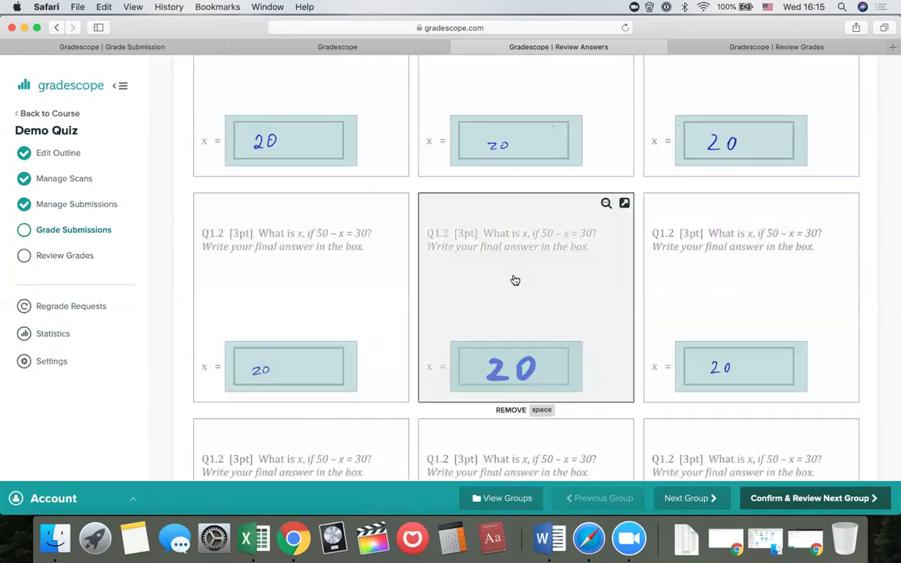
pyautogui.scroll(-10, 515, 280)
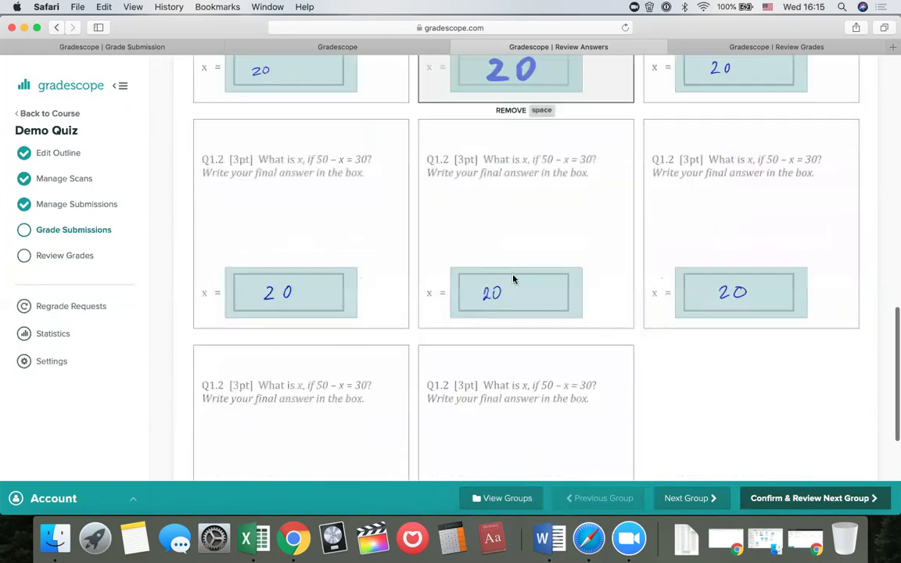
pyautogui.click(813, 499)
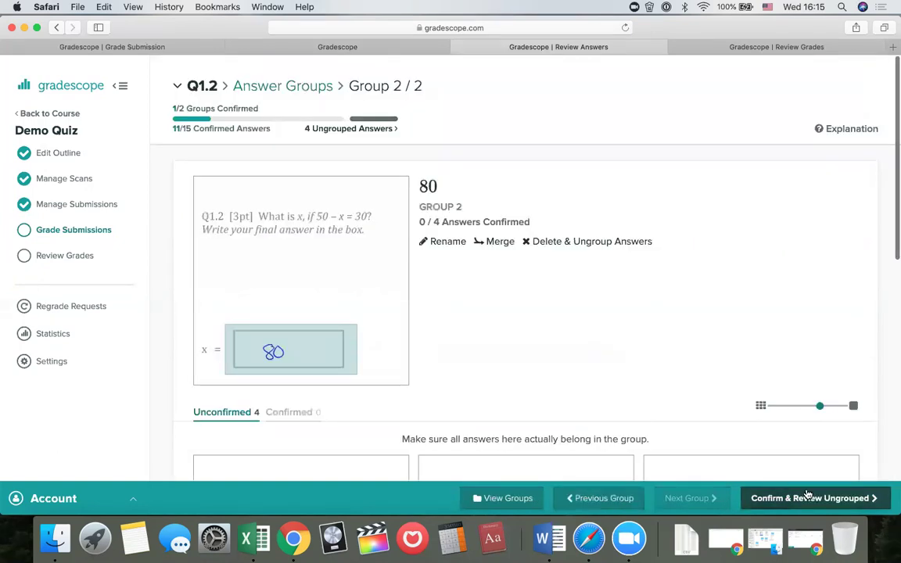
pyautogui.scroll(-4, 663, 308)
pyautogui.scroll(-5, 663, 309)
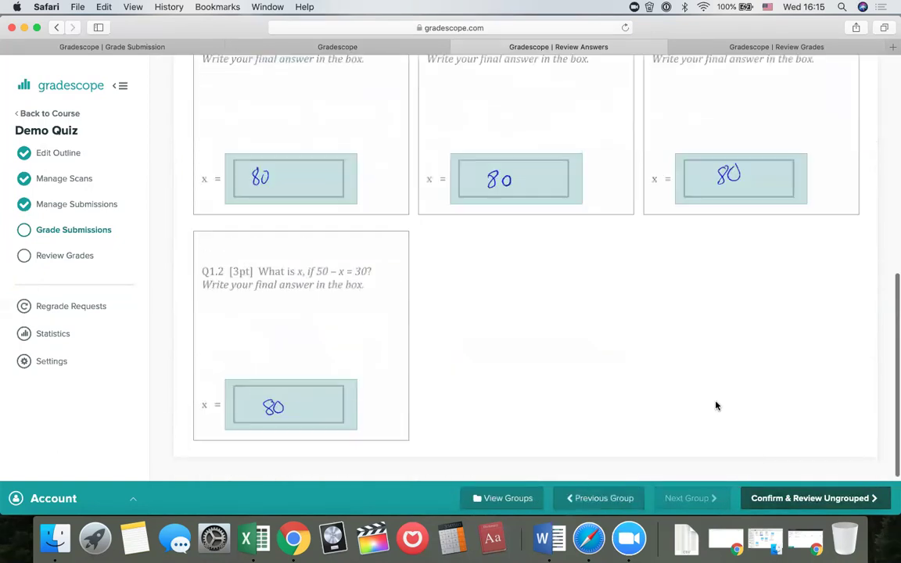
pyautogui.click(770, 498)
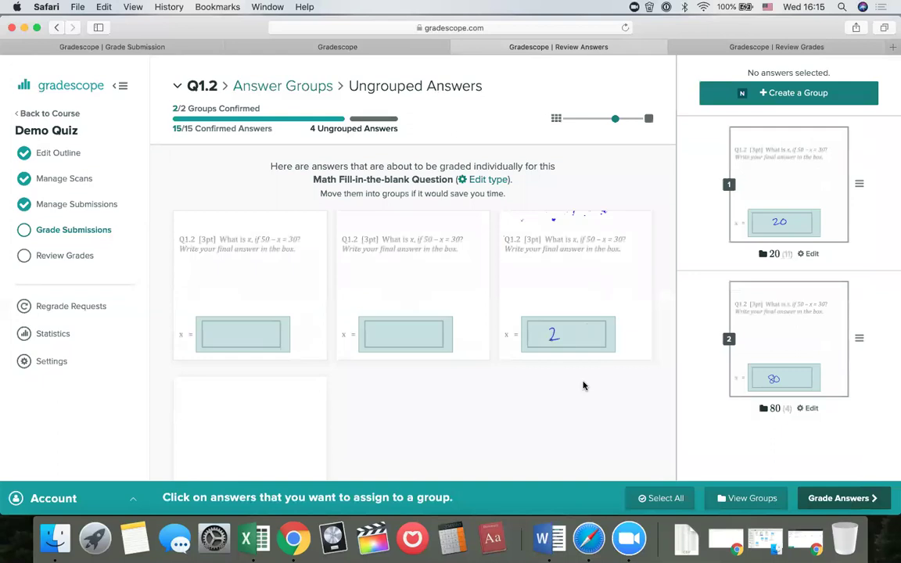
# Drag the ungrouped 20 answer into group 20
pyautogui.scroll(-3, 579, 425)
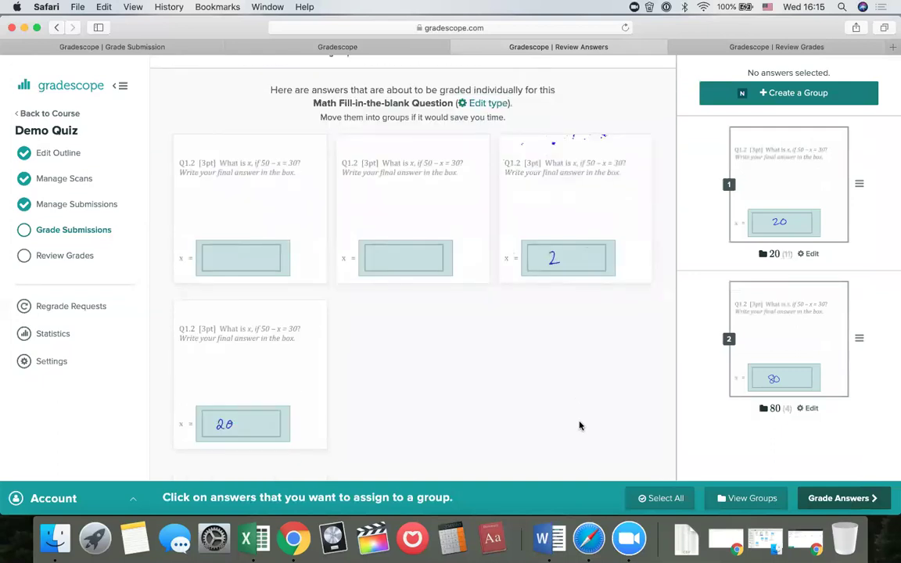
pyautogui.click(232, 384)
pyautogui.moveTo(232, 384); pyautogui.dragTo(785, 198)
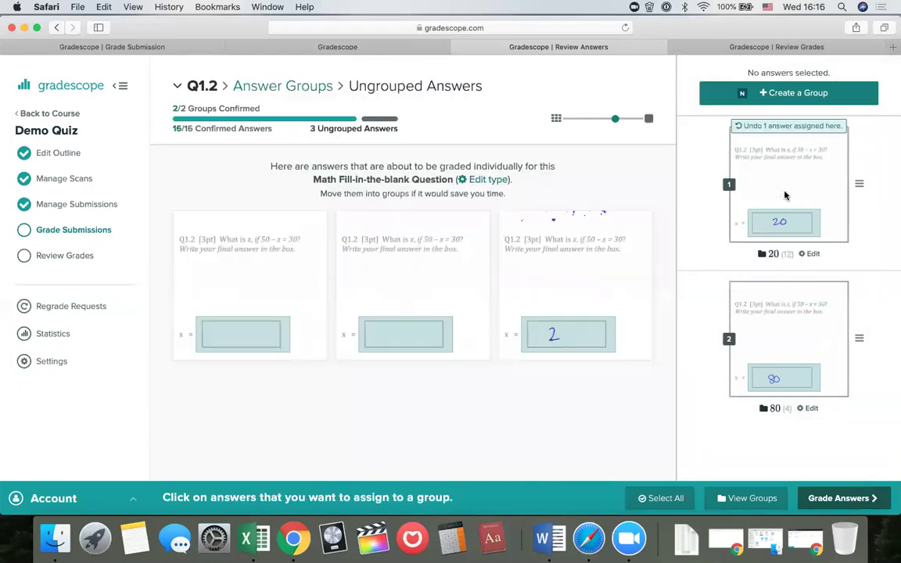
# Group the two blank answers as 'Blank' and proceed to grading the answer groups
pyautogui.click(243, 305)
pyautogui.click(300, 305)
pyautogui.click(302, 305)
pyautogui.click(346, 302)
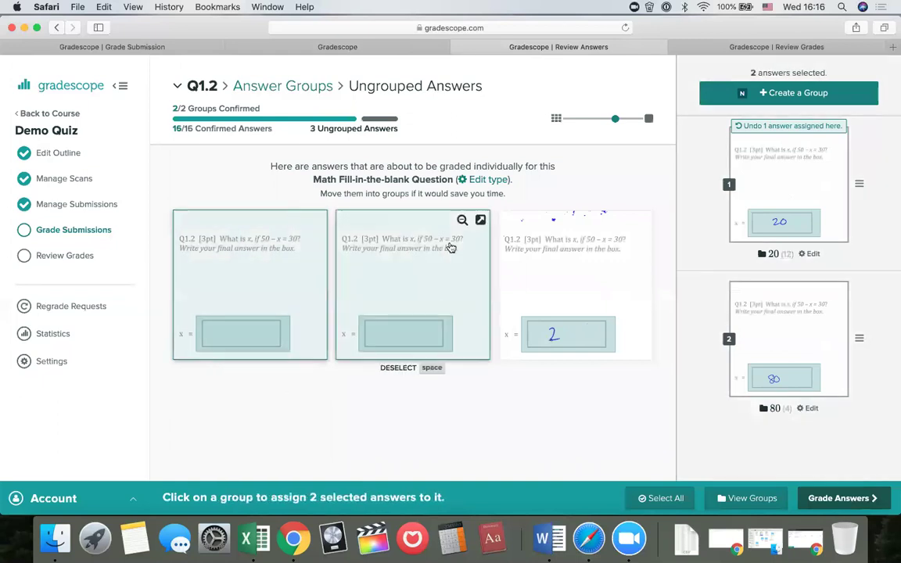
pyautogui.click(786, 92)
pyautogui.write('Blank')
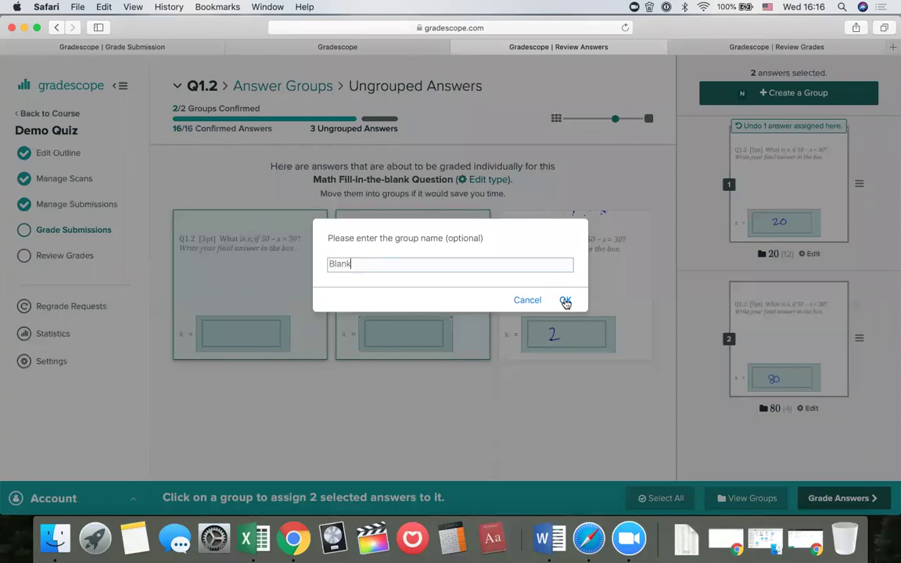
pyautogui.click(565, 300)
pyautogui.moveTo(293, 313)
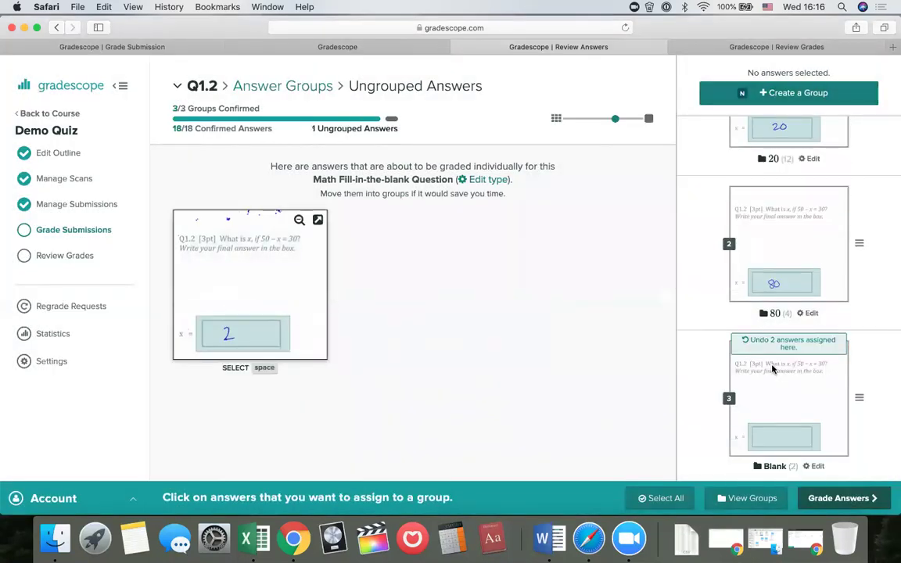
pyautogui.click(867, 507)
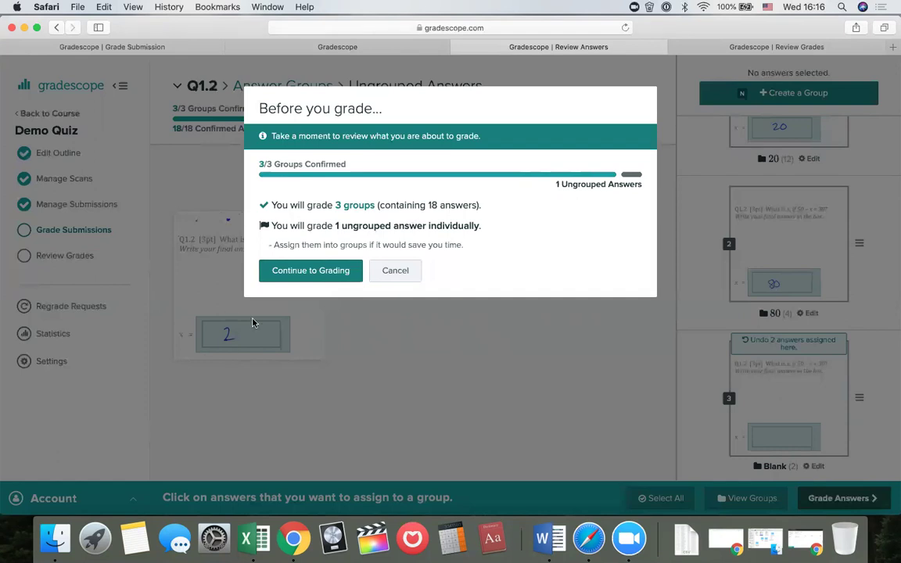
# Apply rubric item Correct (3.0 / 3.0) to group 20's 12 submissions, then advance to group 80
pyautogui.click(309, 269)
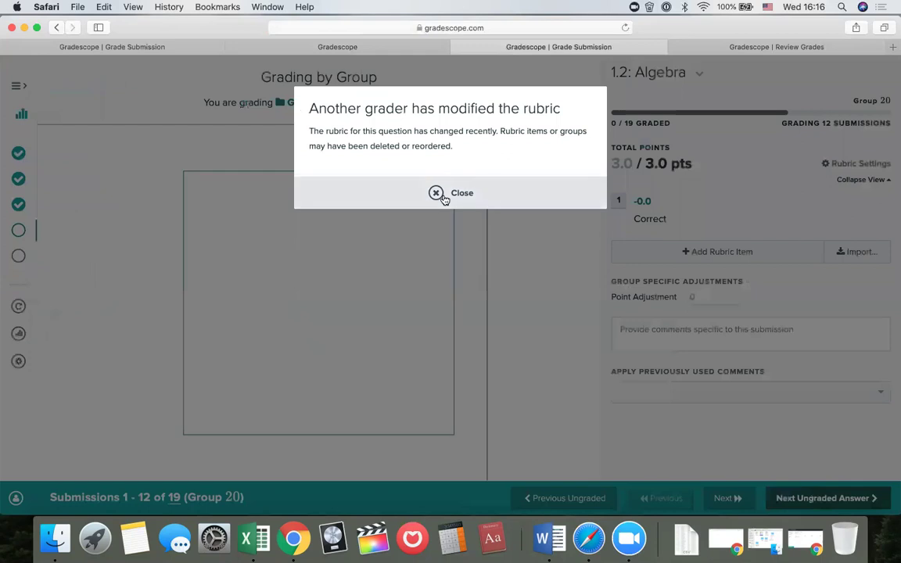
pyautogui.click(443, 195)
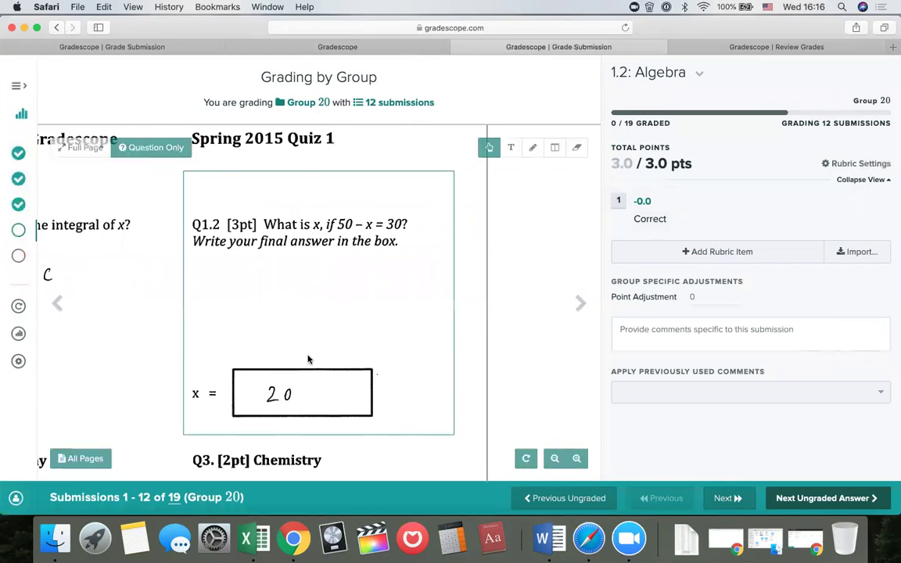
pyautogui.click(619, 203)
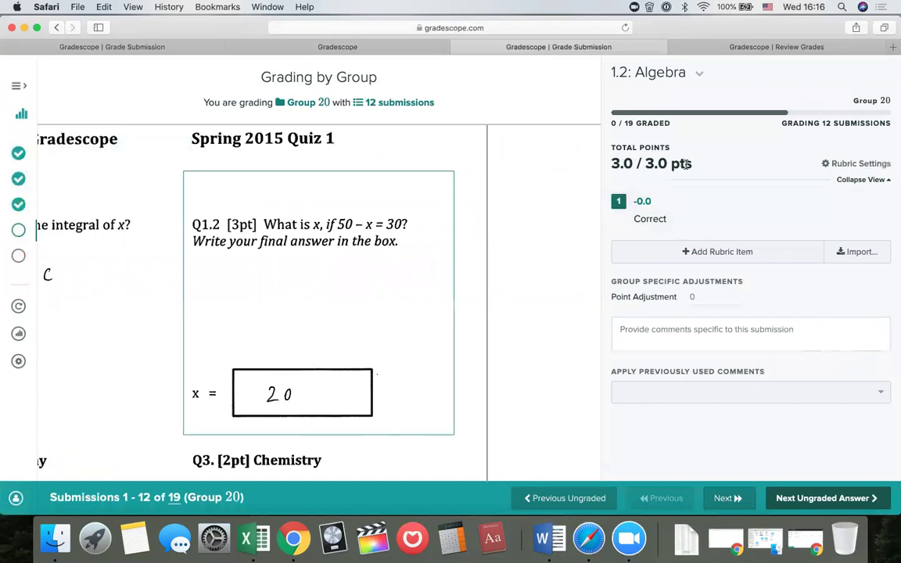
pyautogui.click(859, 502)
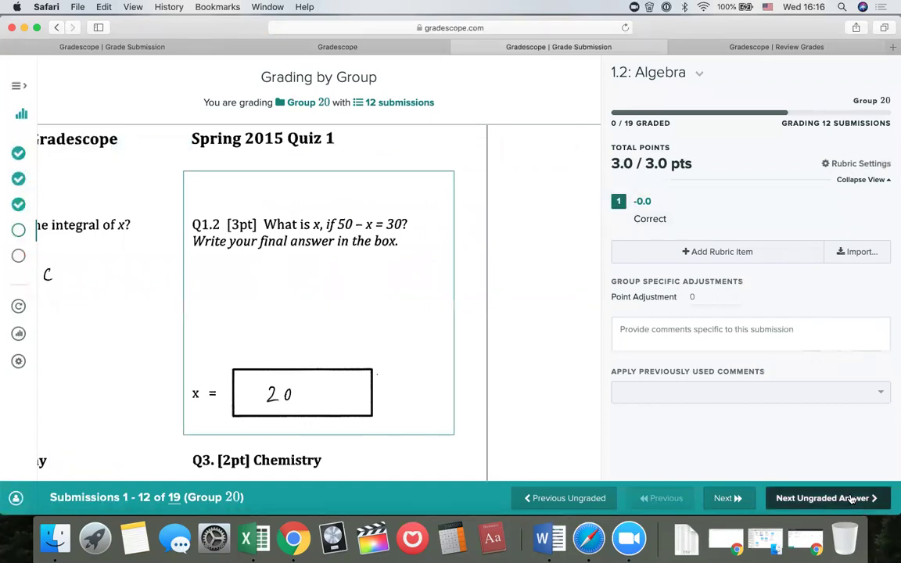
pyautogui.moveTo(611, 123); pyautogui.dragTo(640, 123)
pyautogui.click(719, 137)
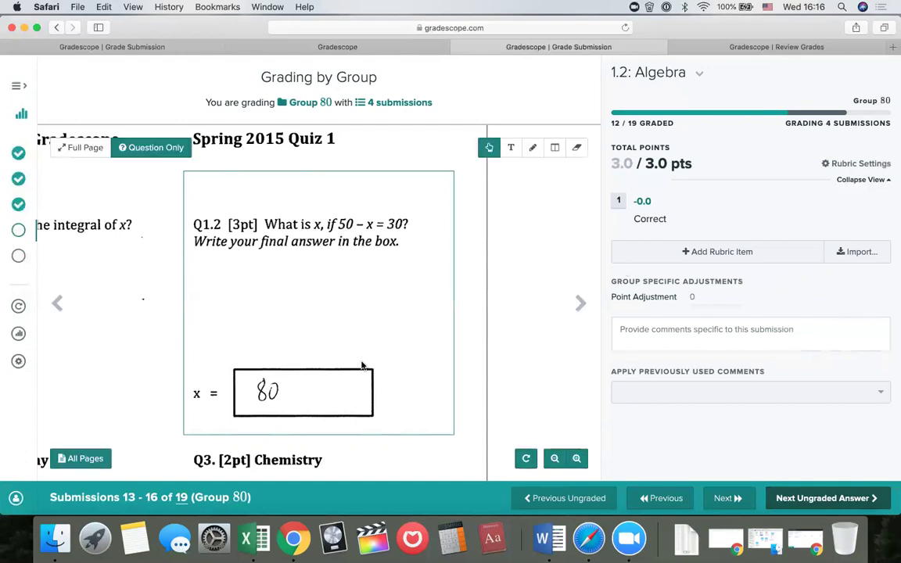
# Add rubric item 'You added the 50 instead of subtracting it' at -2.0, apply it to Group 80, and advance
pyautogui.click(711, 254)
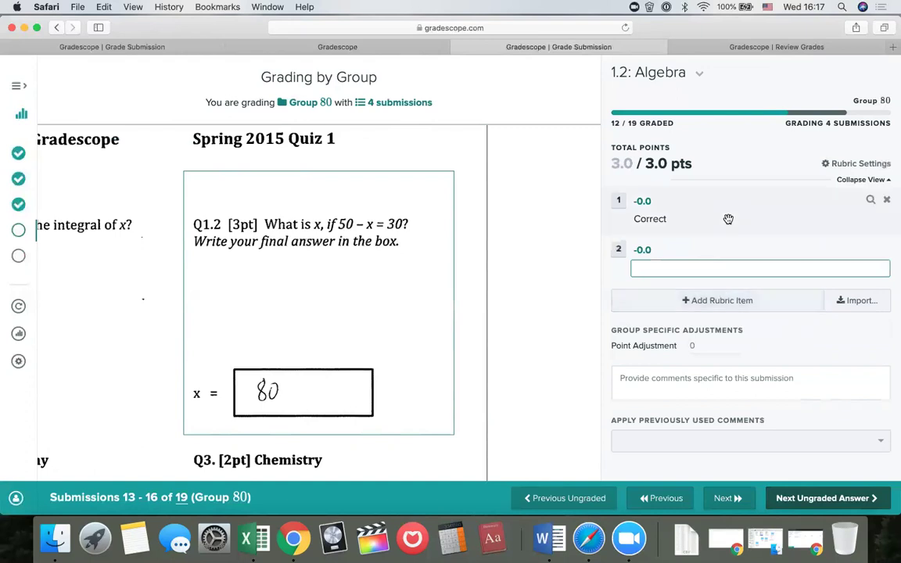
pyautogui.write('You added the 50 ')
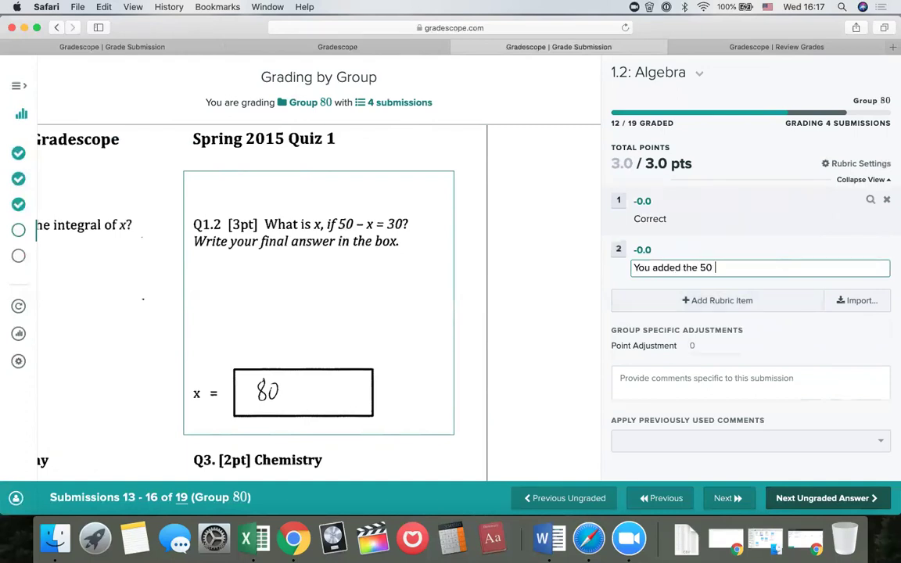
pyautogui.write('instead of subtra')
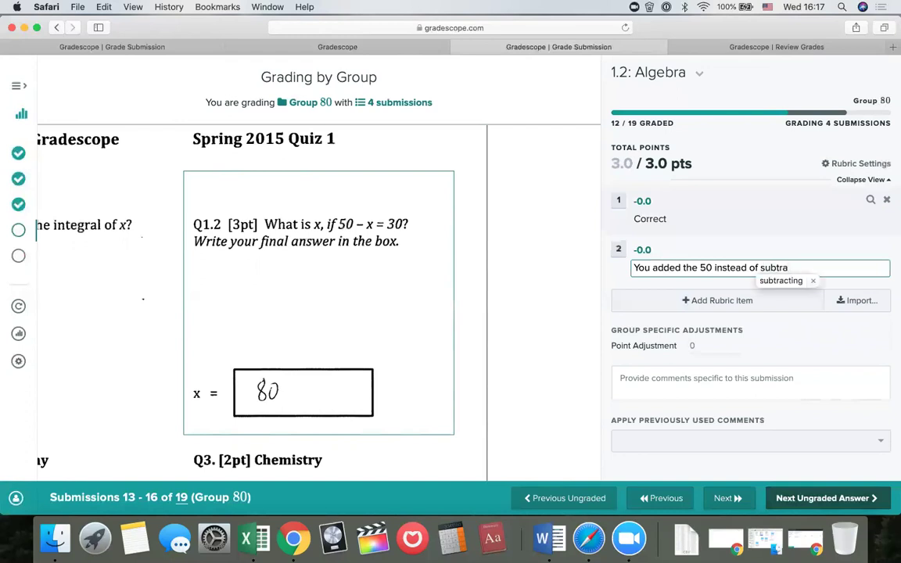
pyautogui.write('cting it')
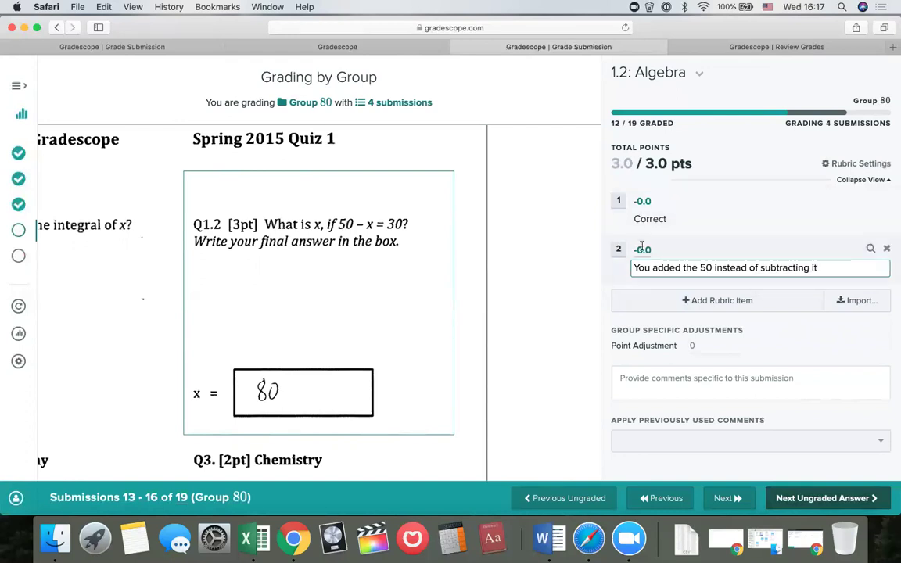
pyautogui.click(642, 249)
pyautogui.write('2.0')
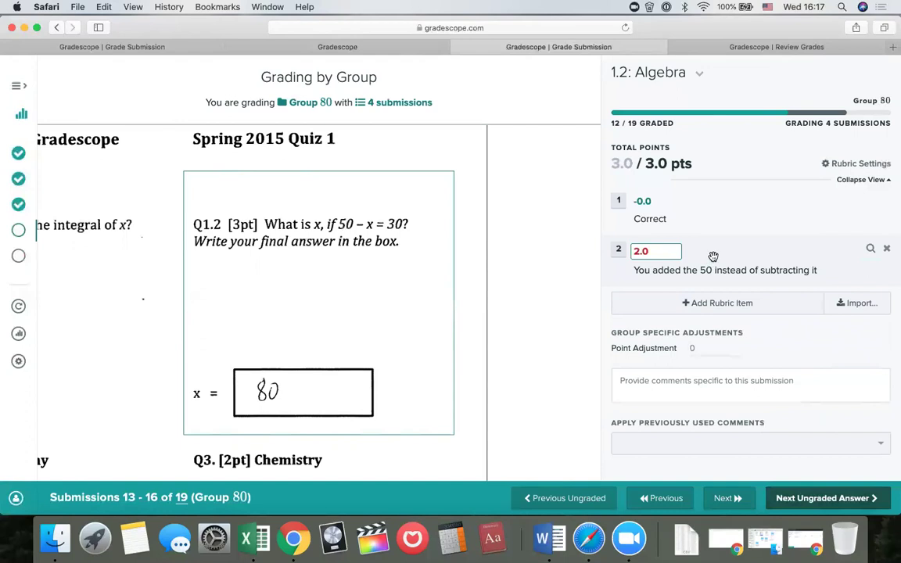
pyautogui.press('Return')
pyautogui.click(618, 250)
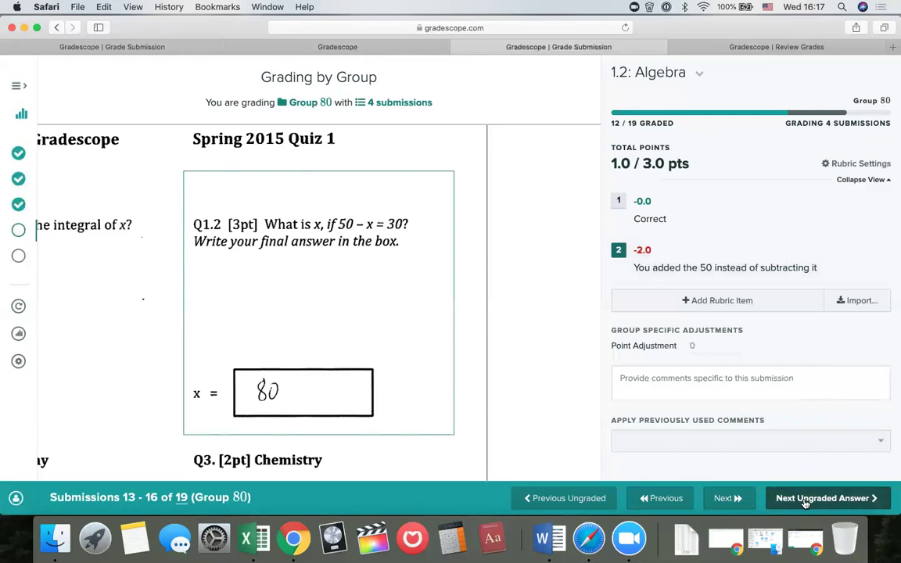
pyautogui.click(805, 501)
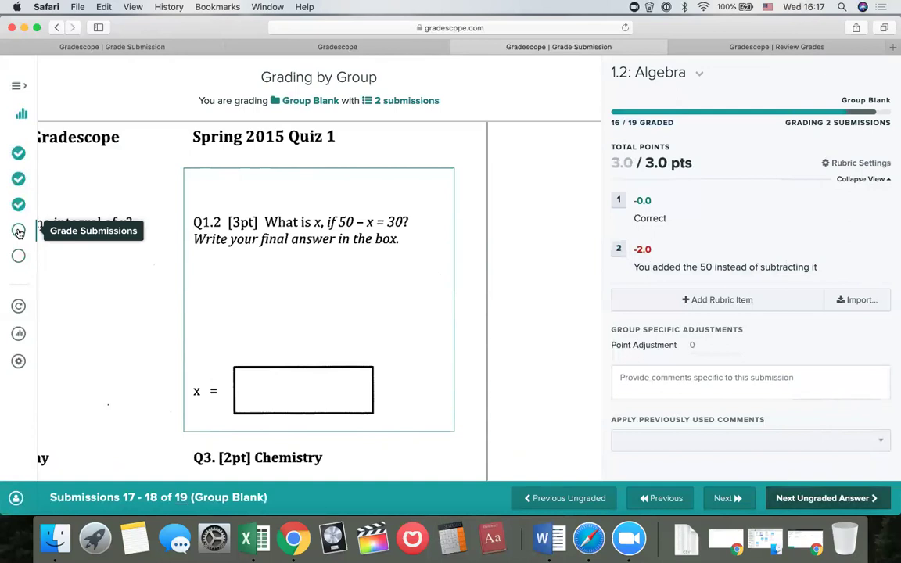
# Grade 2: Geography with Form Answer Groups First (Blank Answers Only) and review the resulting groups
pyautogui.click(18, 232)
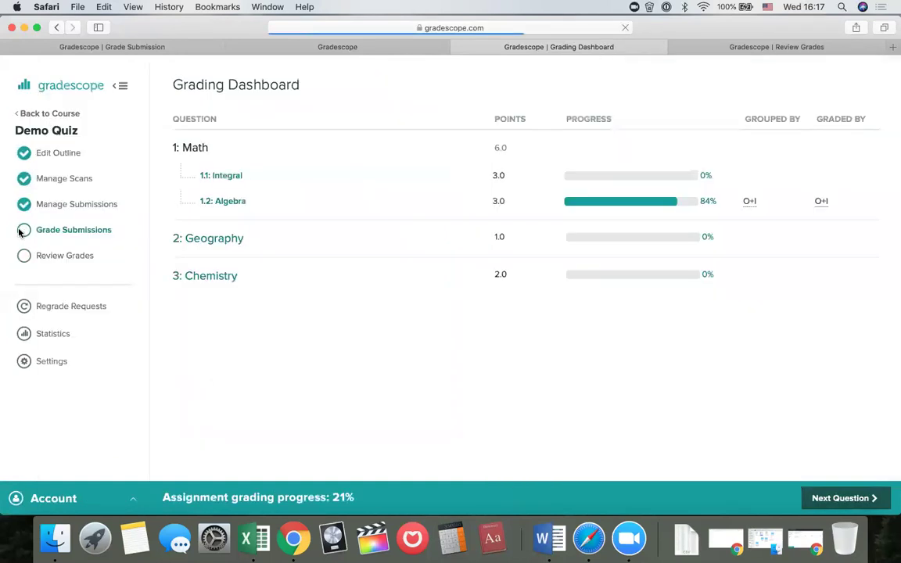
pyautogui.click(215, 238)
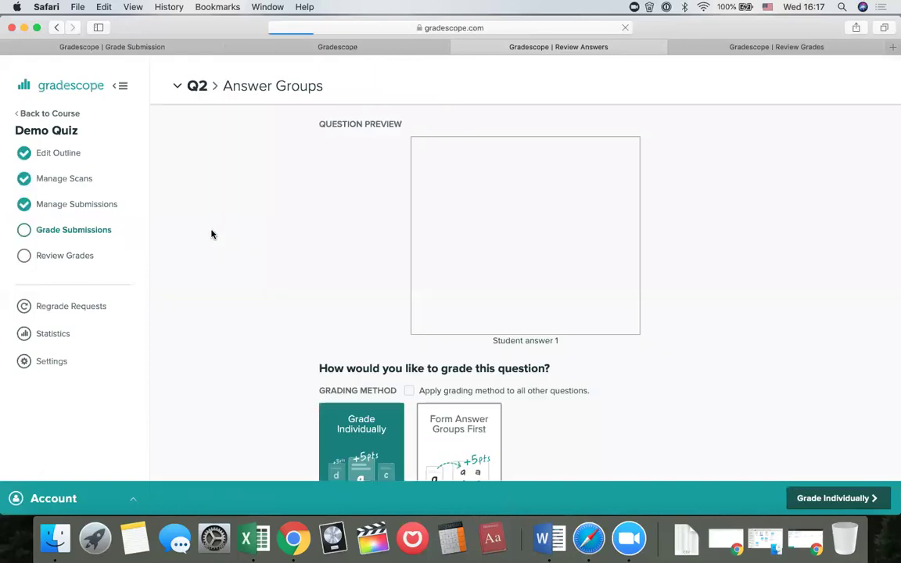
pyautogui.scroll(-2, 227, 240)
pyautogui.scroll(-2, 228, 241)
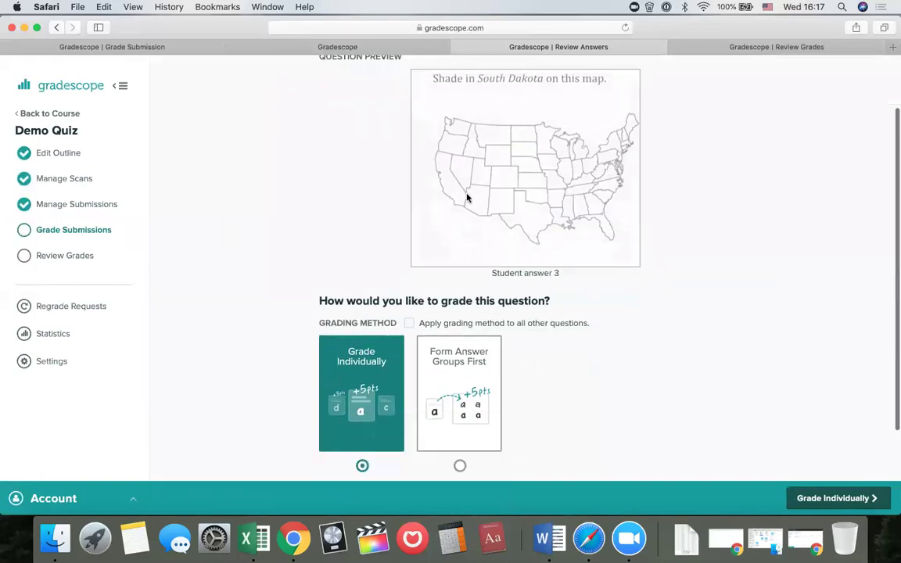
pyautogui.click(480, 383)
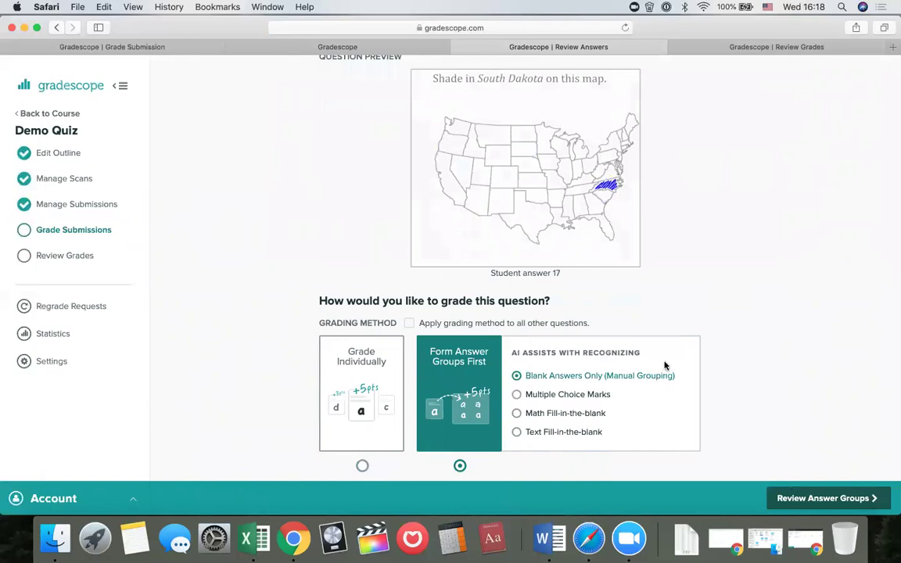
pyautogui.click(782, 497)
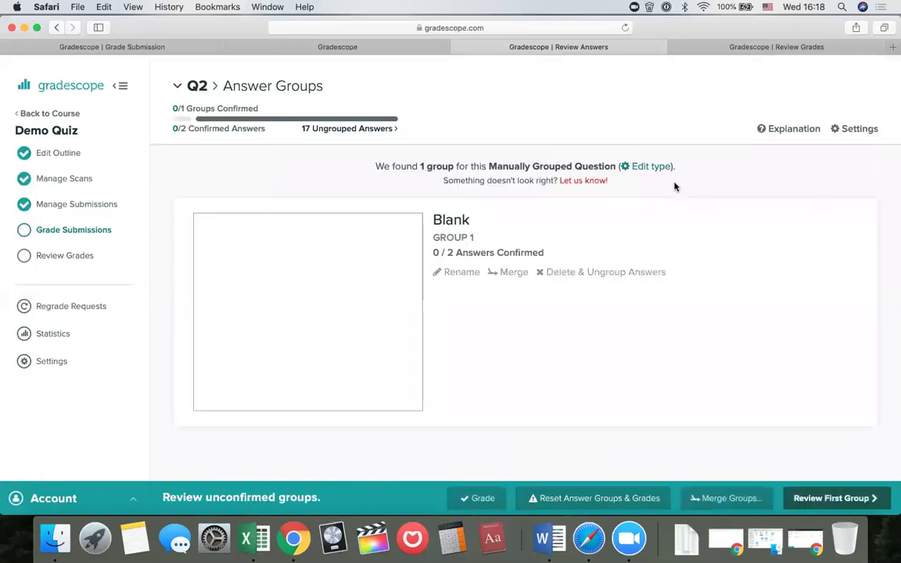
# Review and confirm the Blank answer group
pyautogui.click(708, 246)
pyautogui.scroll(-5, 708, 246)
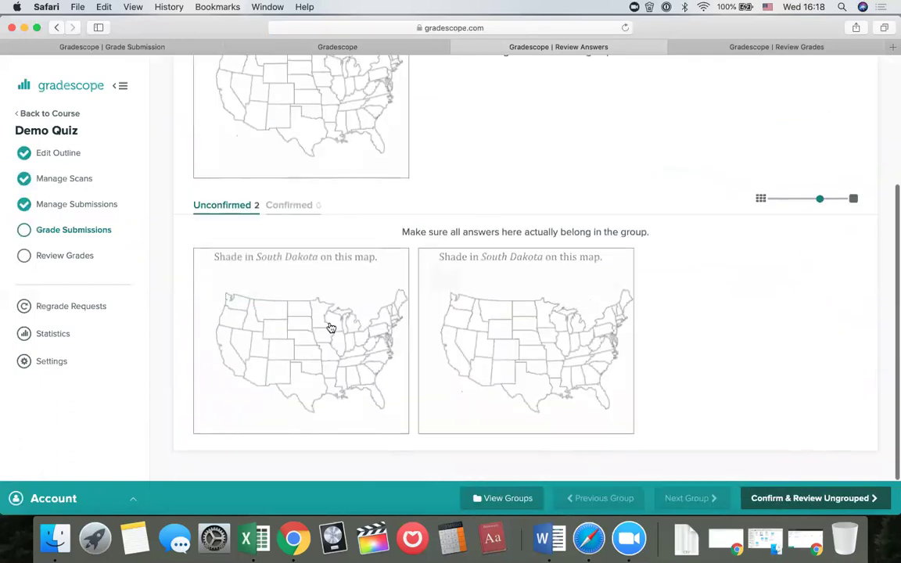
pyautogui.click(806, 497)
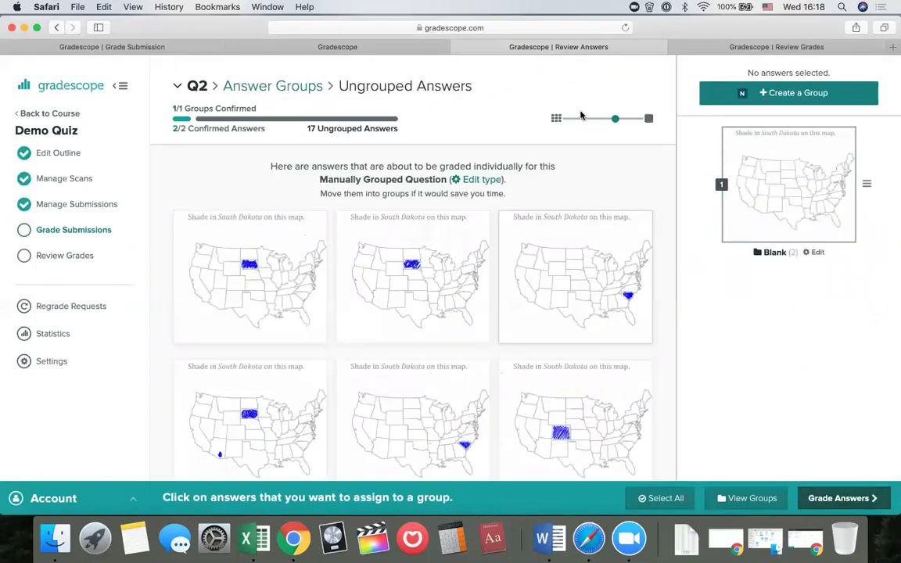
# Select the nine ungrouped answers that shade South Dakota
pyautogui.moveTo(617, 120)
pyautogui.mouseDown()
pyautogui.moveTo(626, 120)
pyautogui.moveTo(602, 119)
pyautogui.moveTo(615, 120)
pyautogui.mouseUp()
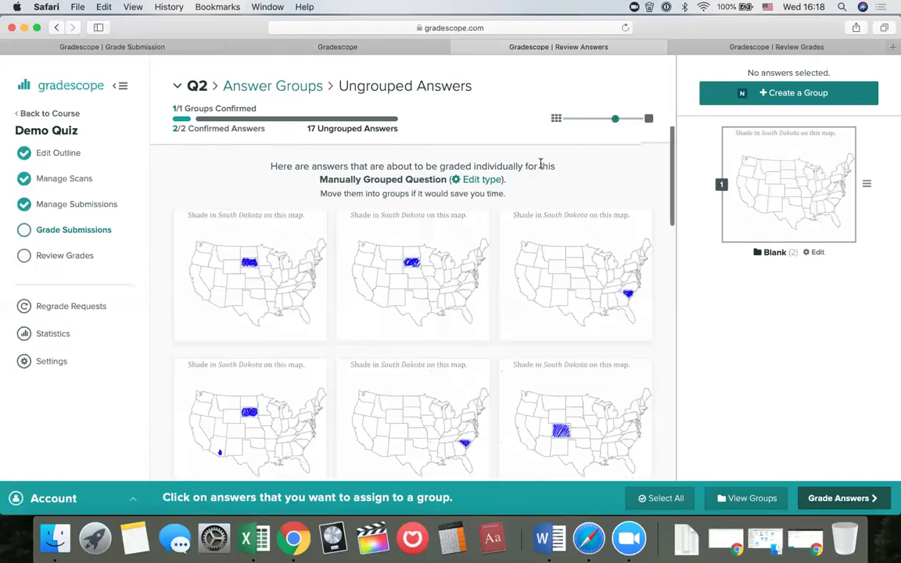
pyautogui.scroll(-1, 278, 258)
pyautogui.click(222, 278)
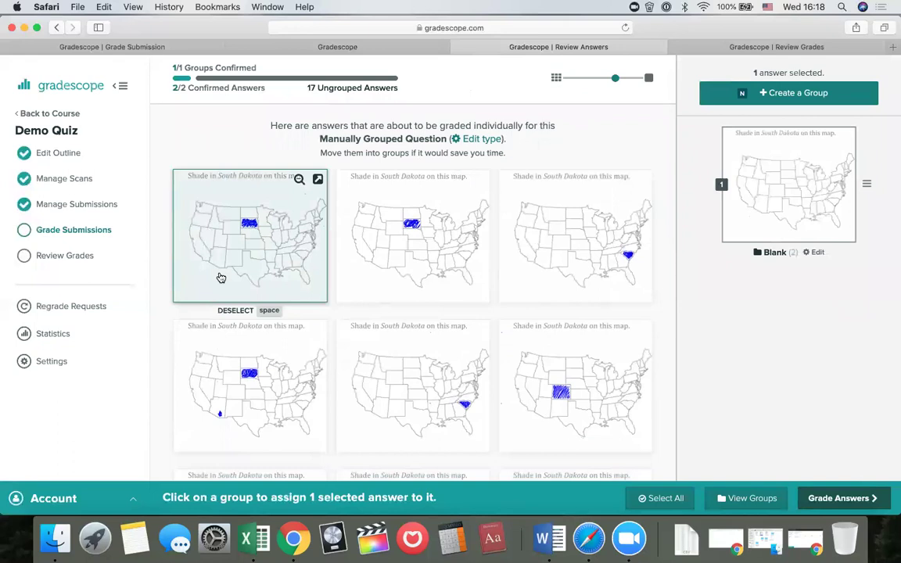
pyautogui.click(412, 266)
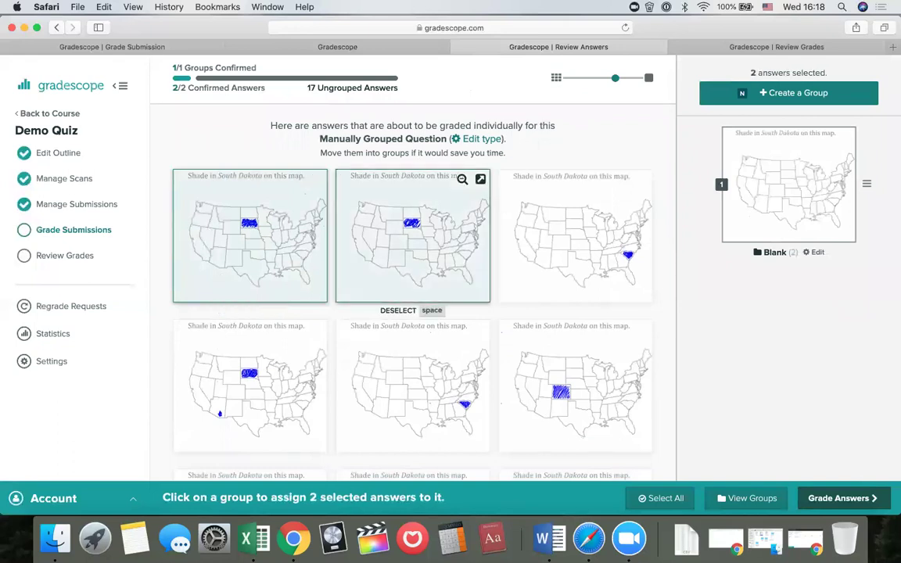
pyautogui.scroll(-3, 412, 266)
pyautogui.click(242, 235)
pyautogui.scroll(-4, 243, 234)
pyautogui.click(243, 235)
pyautogui.click(412, 235)
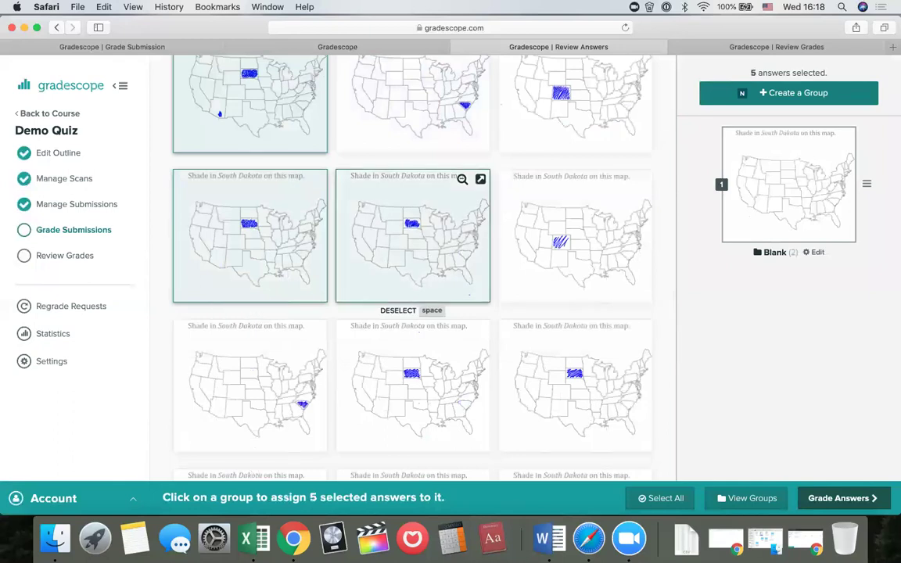
pyautogui.scroll(-4, 412, 234)
pyautogui.click(412, 234)
pyautogui.click(575, 235)
pyautogui.press('space')
pyautogui.press('space')
pyautogui.press('Down')
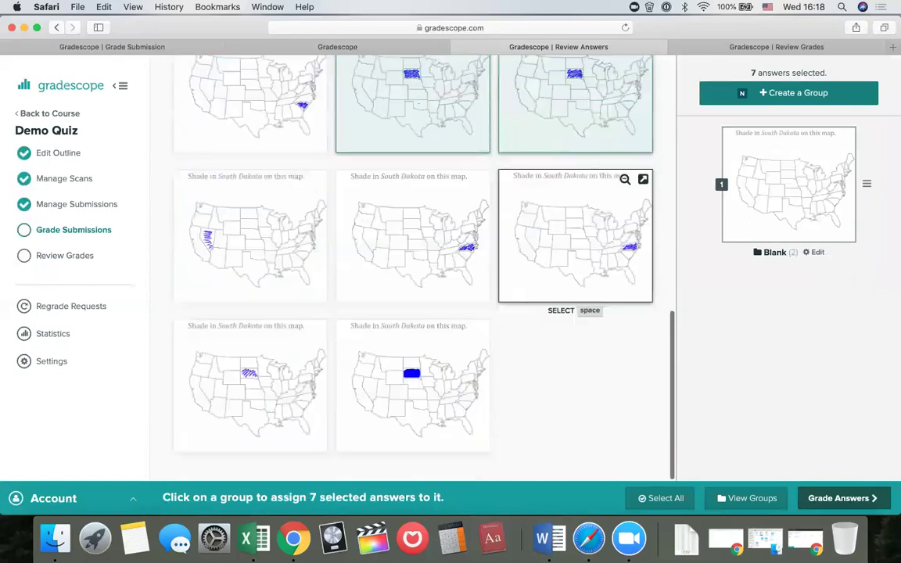
pyautogui.press('Left')
pyautogui.press('Down')
pyautogui.press('space')
pyautogui.press('Left')
pyautogui.press('space')
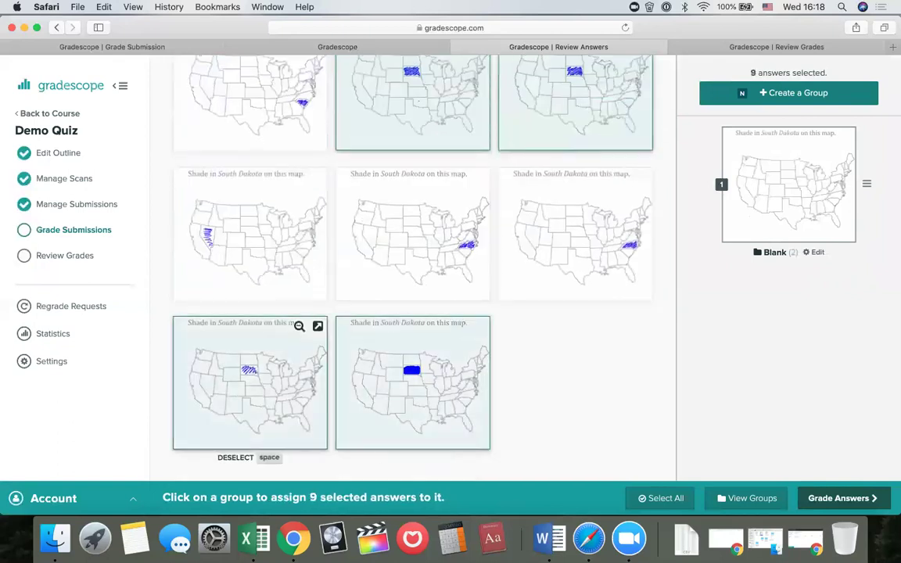
# Create a new answer group named 'Correct' from the nine selected answers
pyautogui.click(823, 94)
pyautogui.write('Correct')
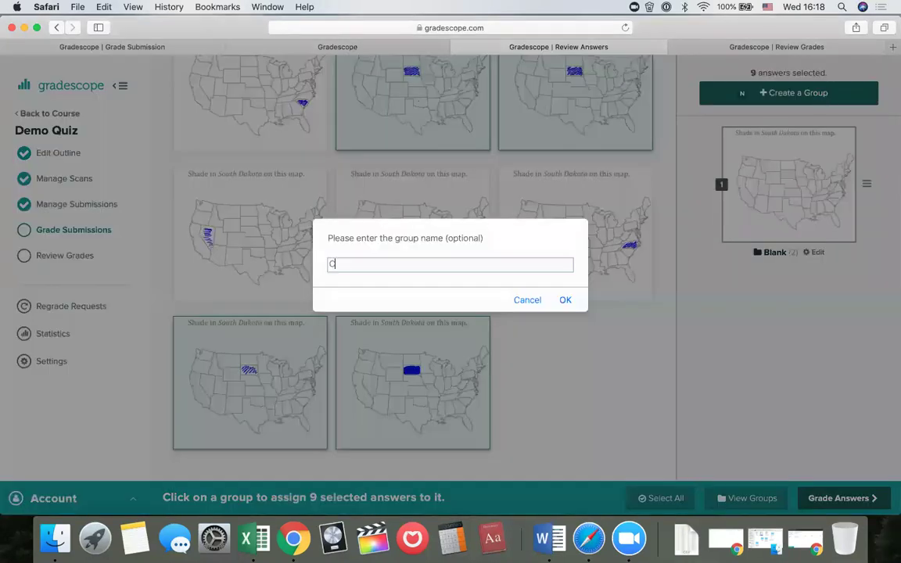
pyautogui.click(565, 301)
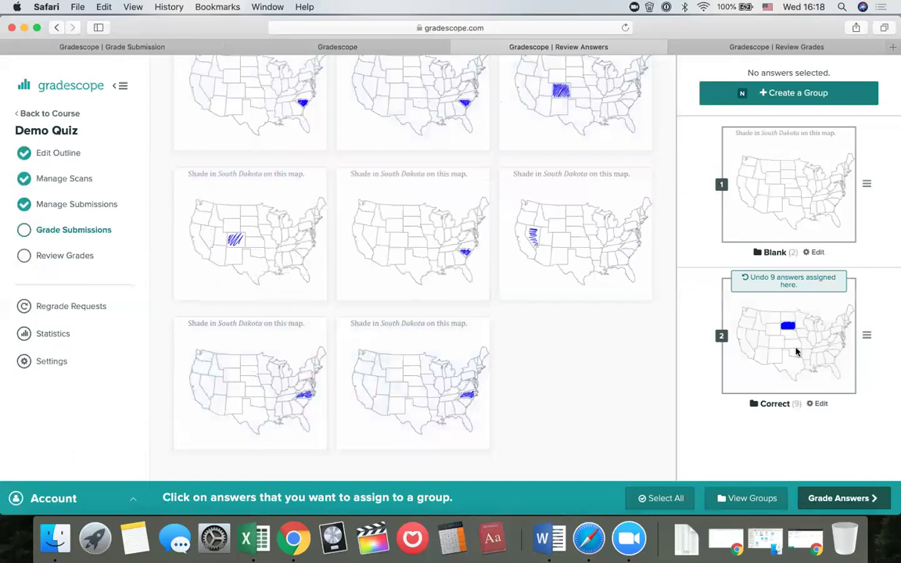
pyautogui.scroll(5, 665, 365)
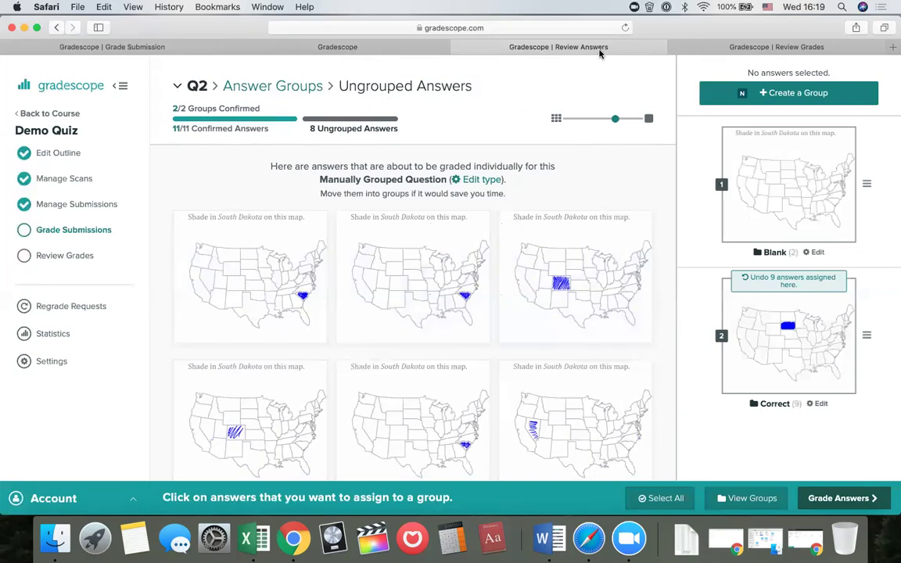
# Look over the Review Grades student list for Demo Midterm Graded and publish the grades
pyautogui.click(688, 49)
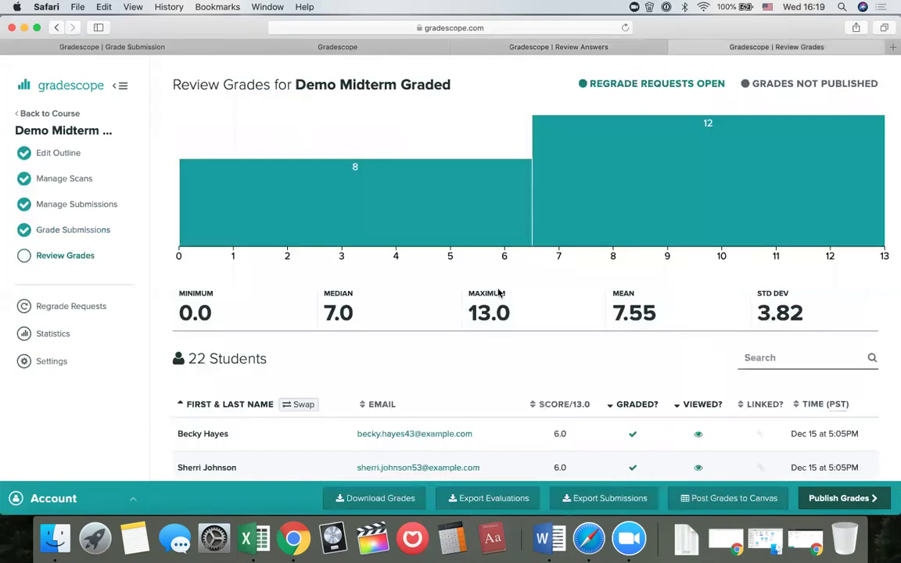
pyautogui.scroll(-3, 506, 360)
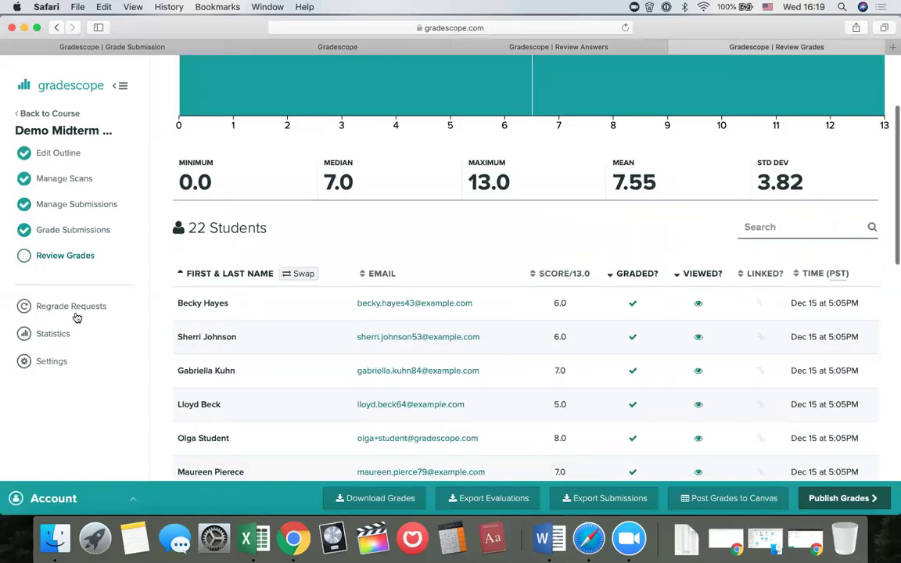
pyautogui.scroll(-3, 327, 363)
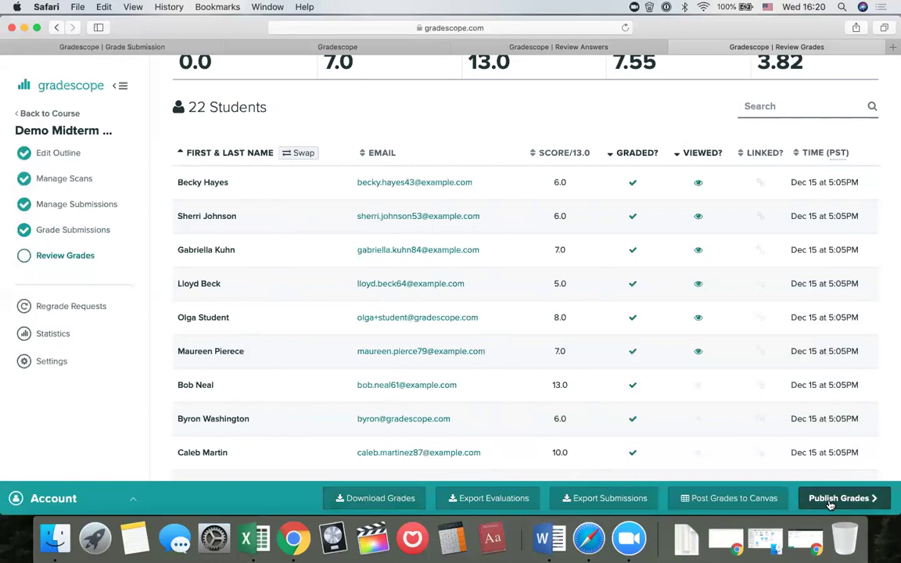
pyautogui.click(836, 506)
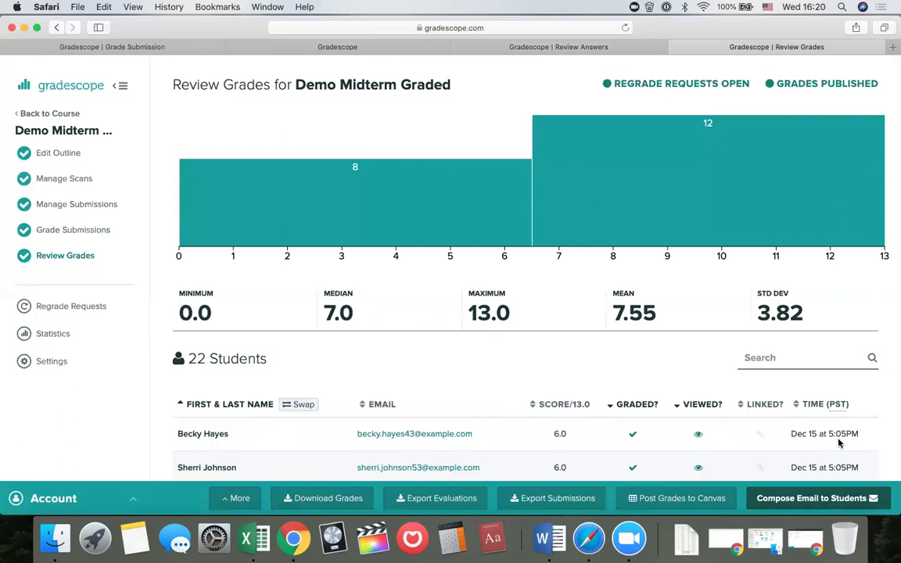
# Start an email to students, look over its score statistics, then bring up the Chrome course page
pyautogui.click(782, 498)
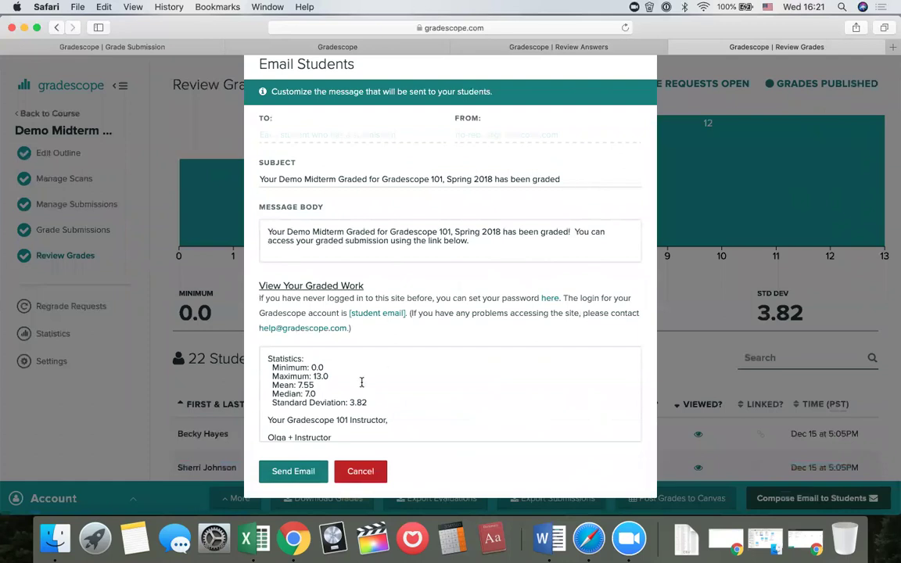
pyautogui.click(375, 402)
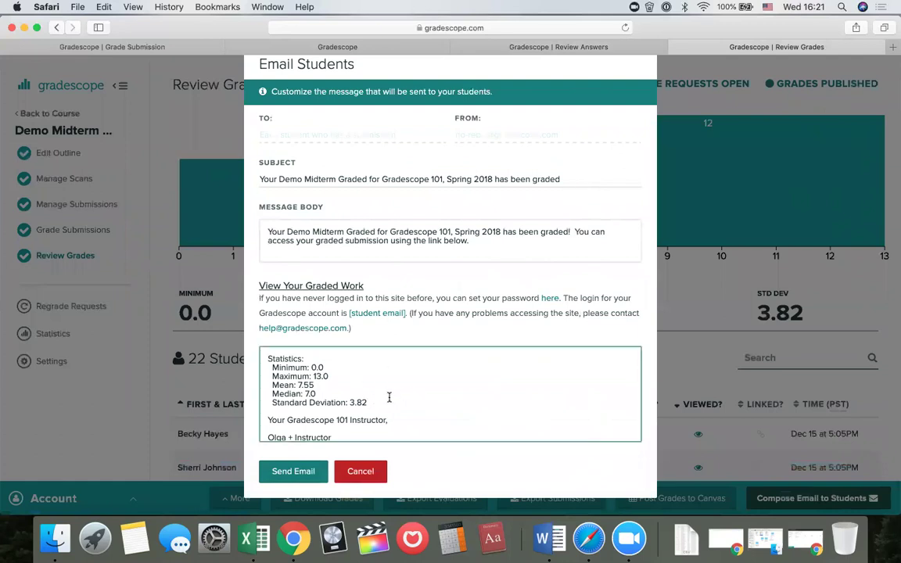
pyautogui.moveTo(376, 402); pyautogui.dragTo(268, 357)
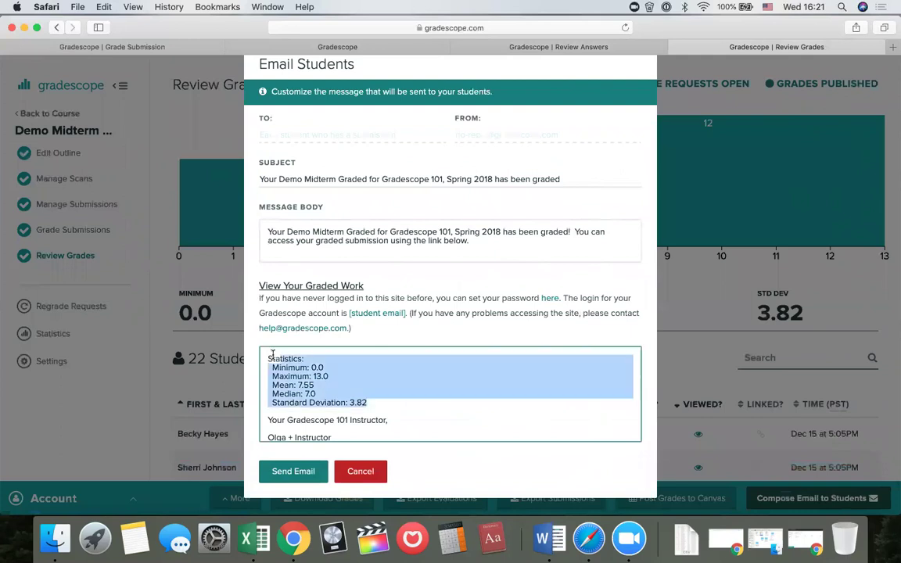
pyautogui.click(334, 385)
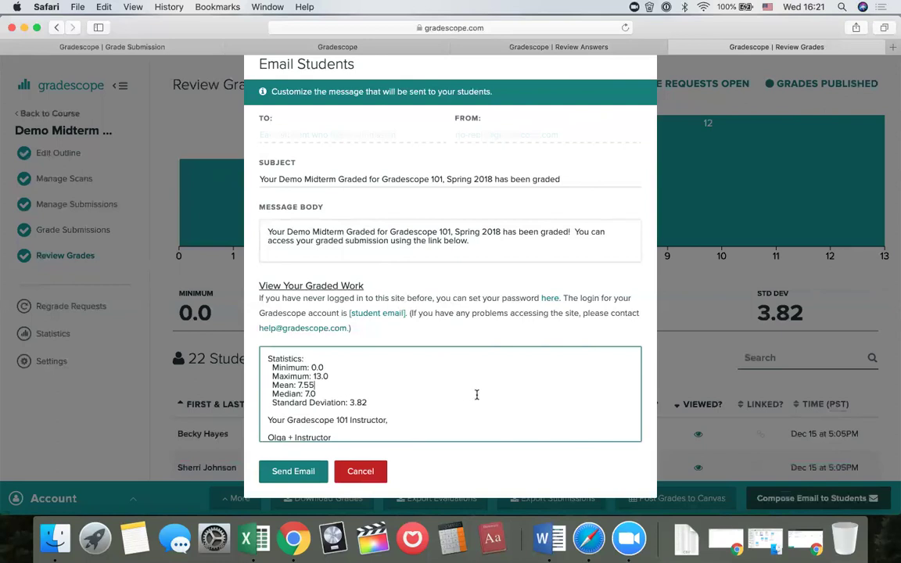
pyautogui.click(806, 539)
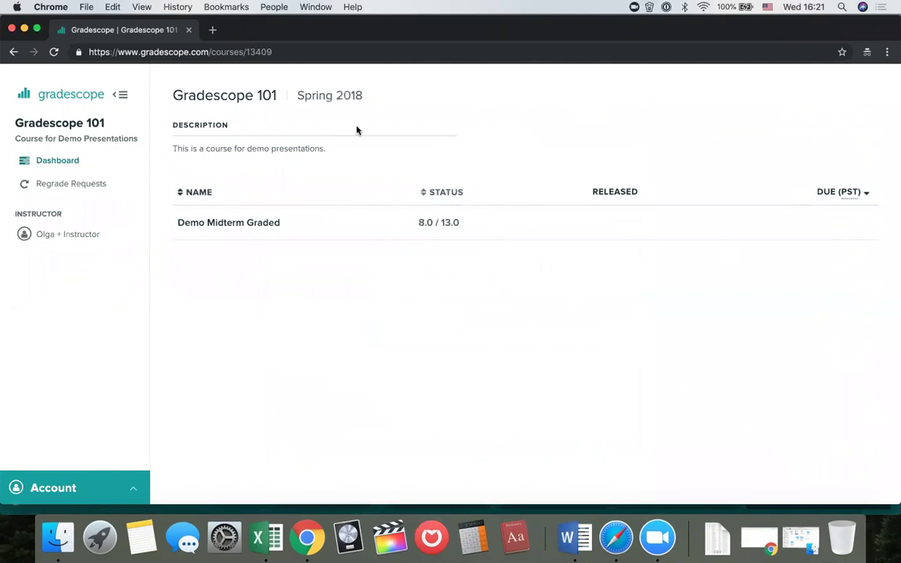
# Open the Demo Midterm Graded submission to see its 8 / 13 pts score
pyautogui.click(258, 225)
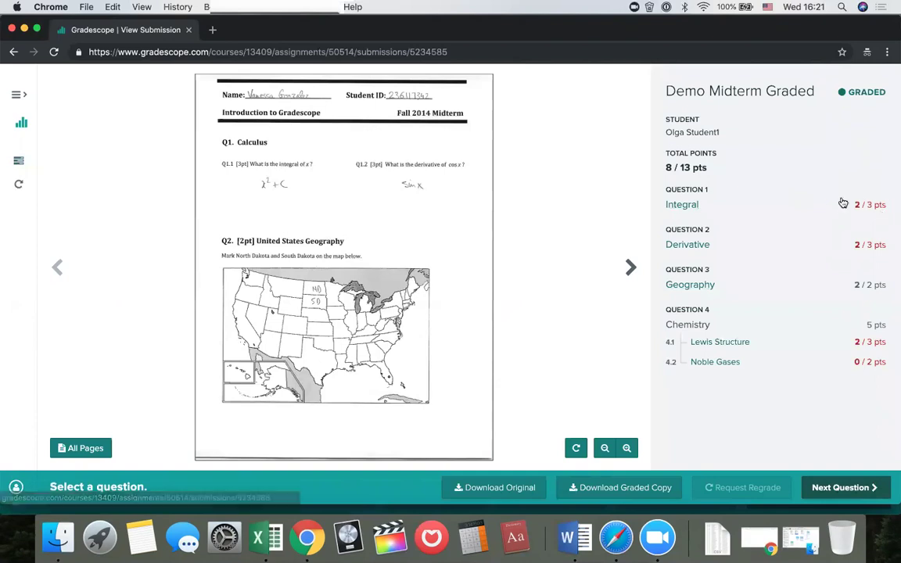
# View the Integral question's rubric feedback and enlarge the scanned page twice
pyautogui.click(704, 205)
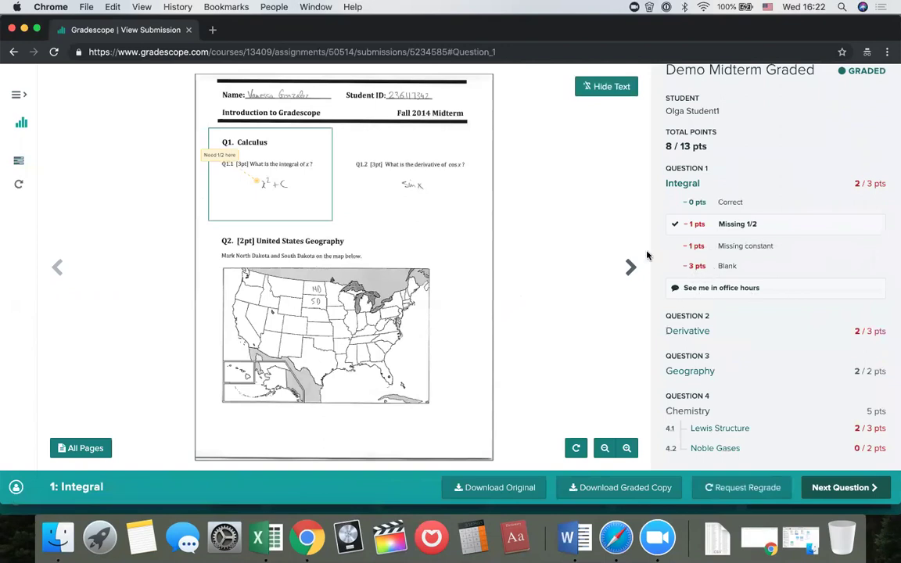
pyautogui.click(628, 445)
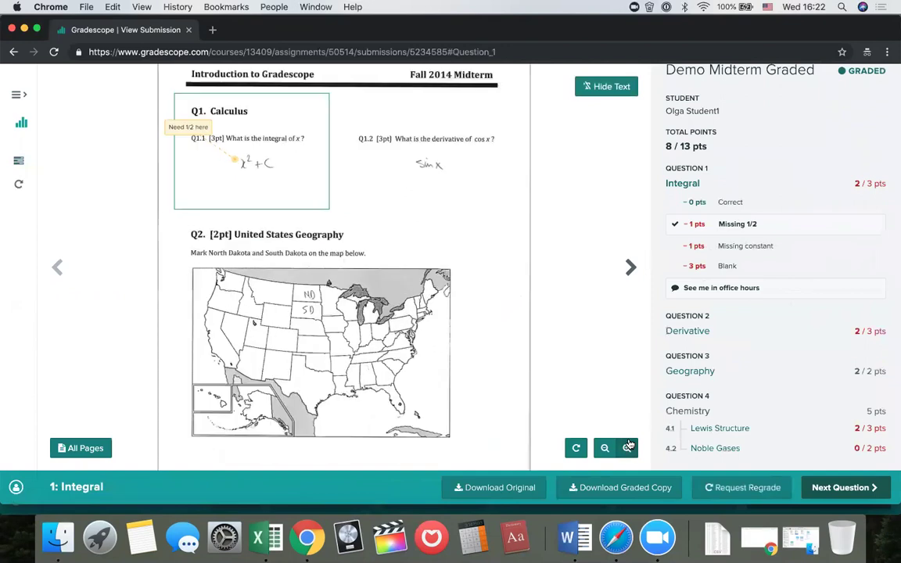
pyautogui.click(629, 446)
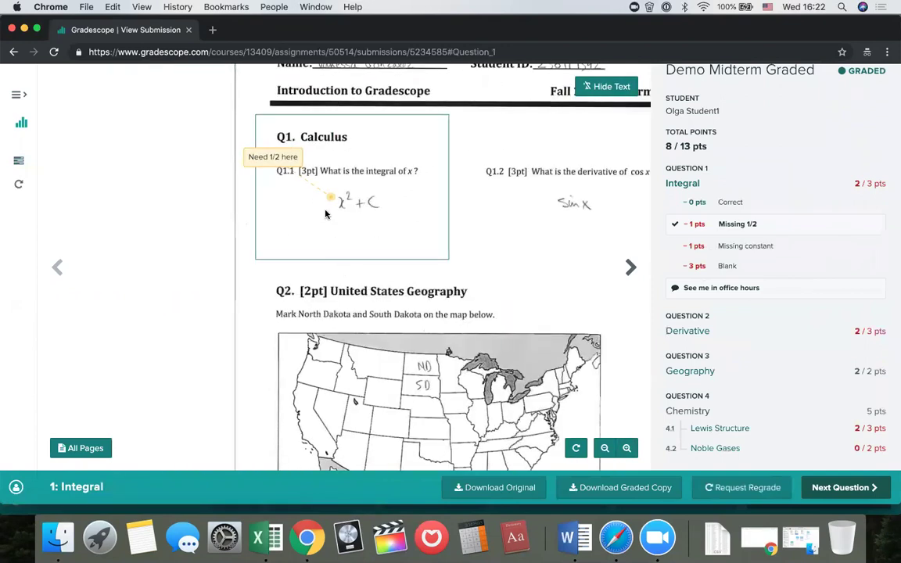
# Check the Derivative, Geography and Lewis Structure feedback, then start an Integral regrade request
pyautogui.click(688, 331)
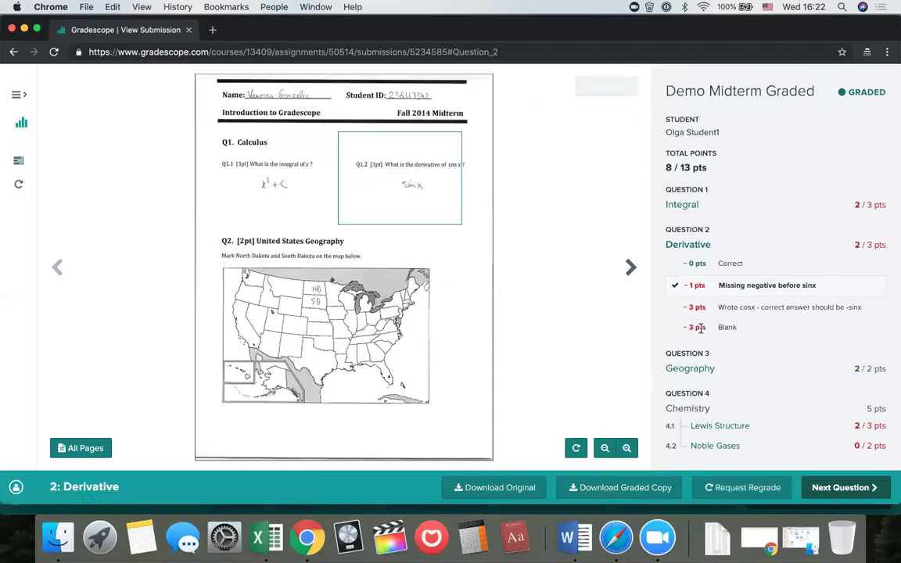
pyautogui.click(708, 371)
pyautogui.click(706, 405)
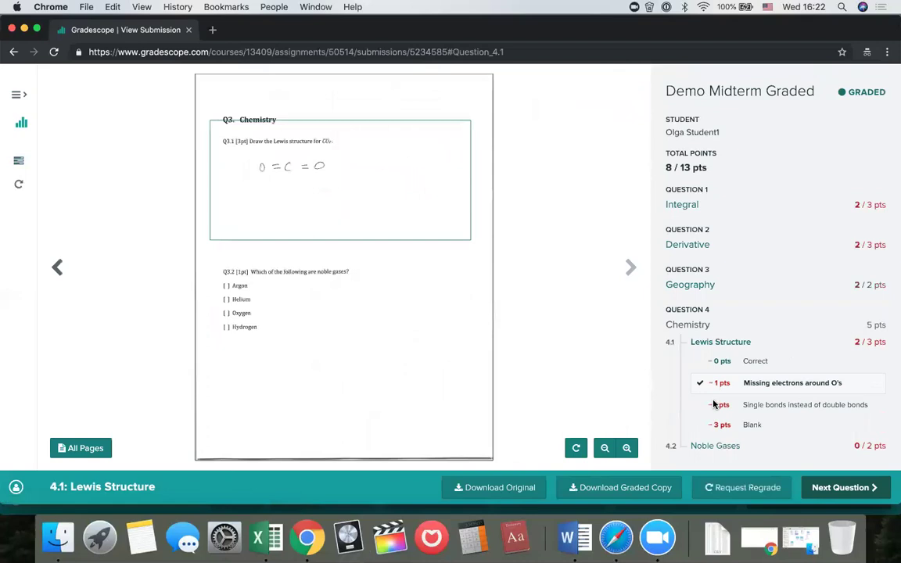
pyautogui.click(683, 204)
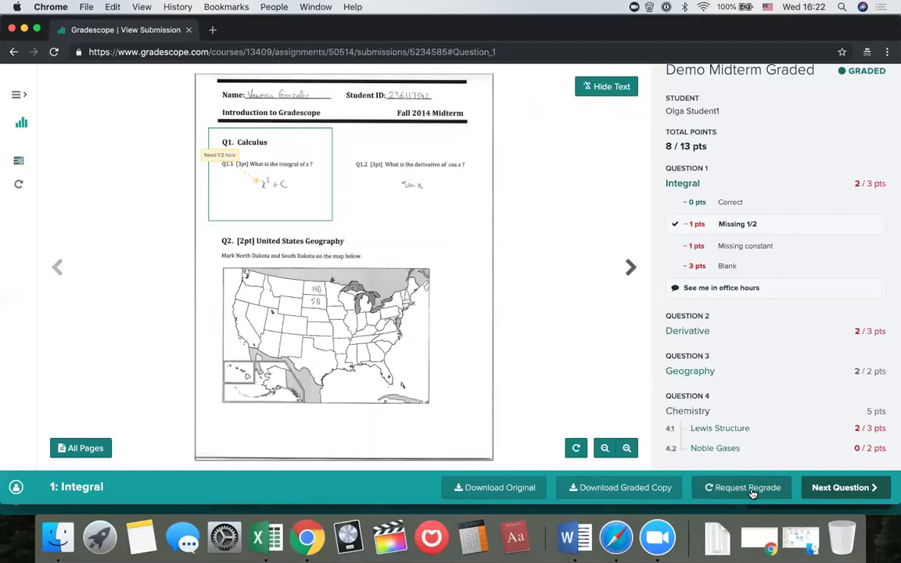
pyautogui.click(747, 487)
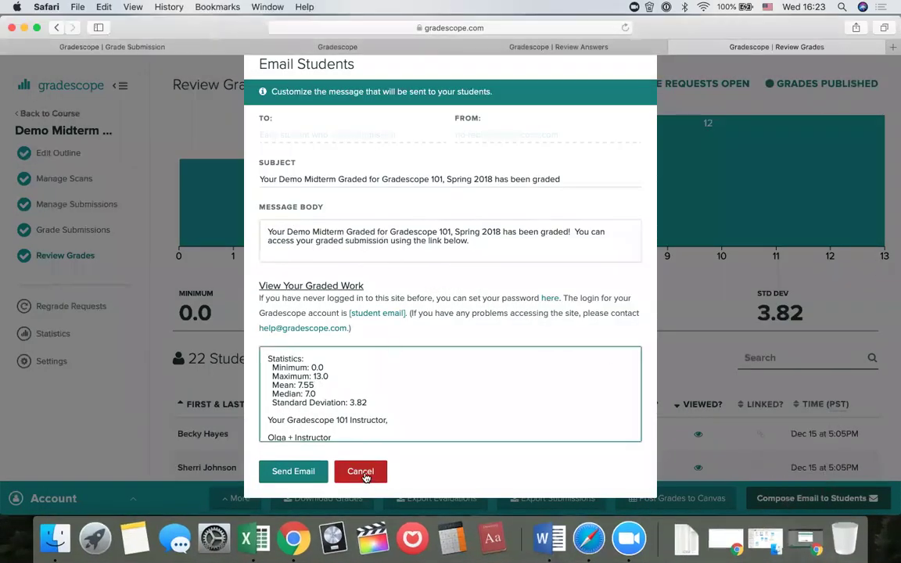
# Discard the email, check Regrade Request Settings unchanged, and review the Derivative regrade request
pyautogui.click(360, 471)
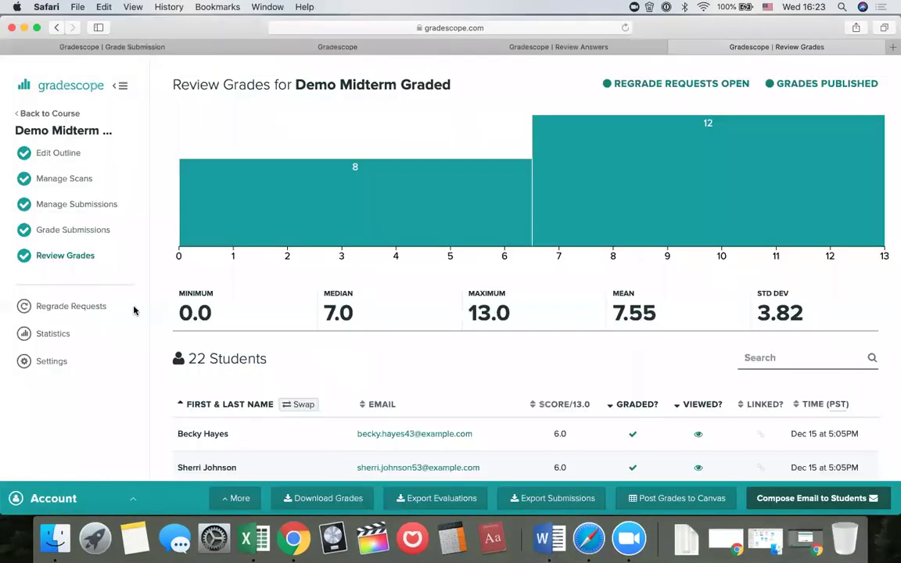
pyautogui.click(79, 311)
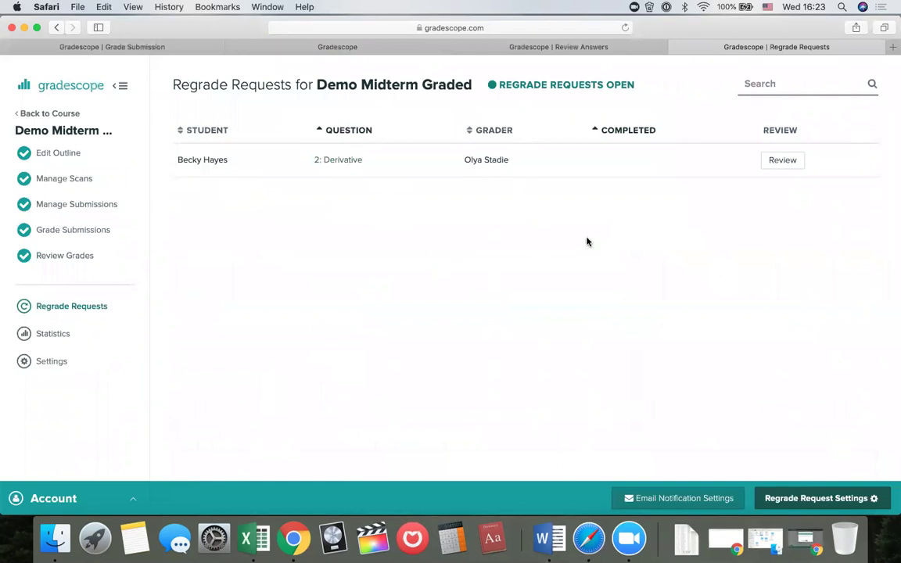
pyautogui.click(810, 503)
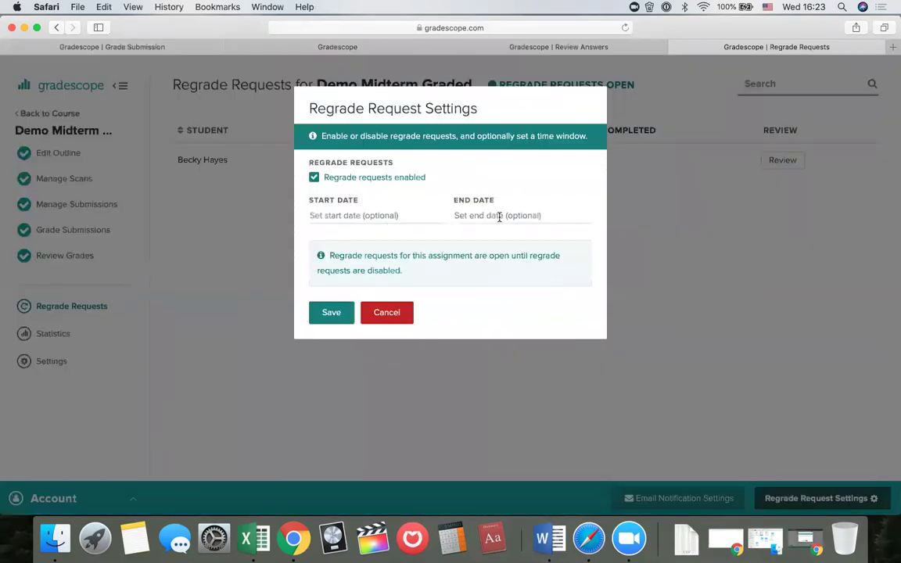
pyautogui.click(405, 318)
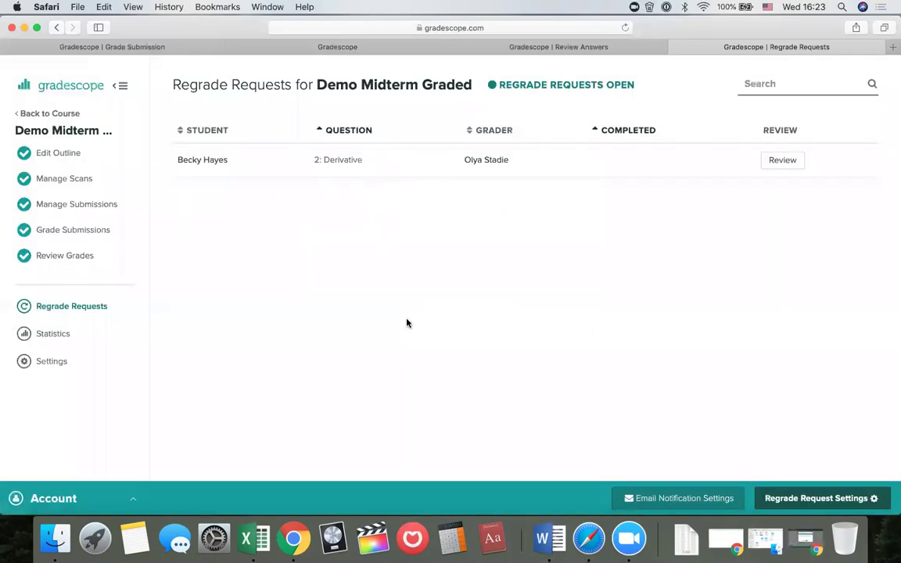
pyautogui.click(783, 161)
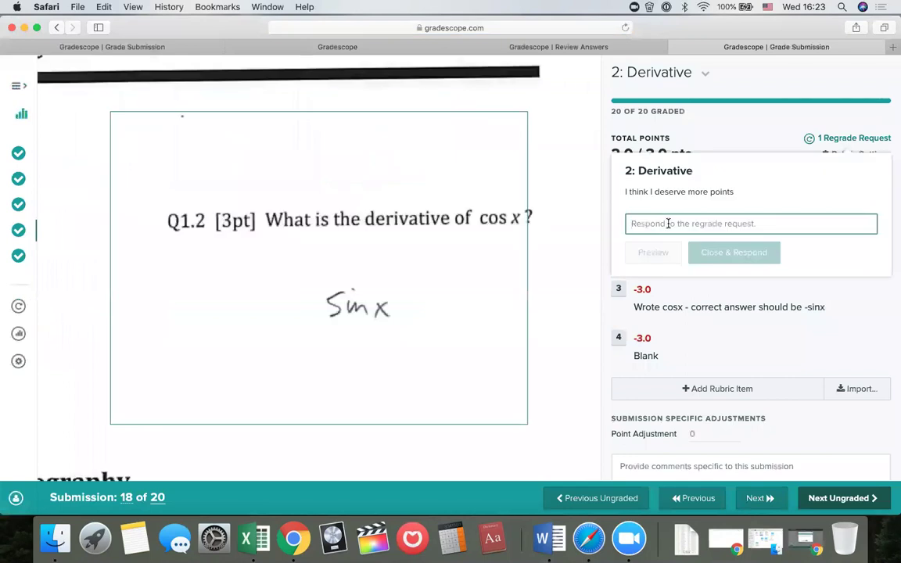
pyautogui.moveTo(625, 191); pyautogui.dragTo(745, 194)
pyautogui.click(745, 193)
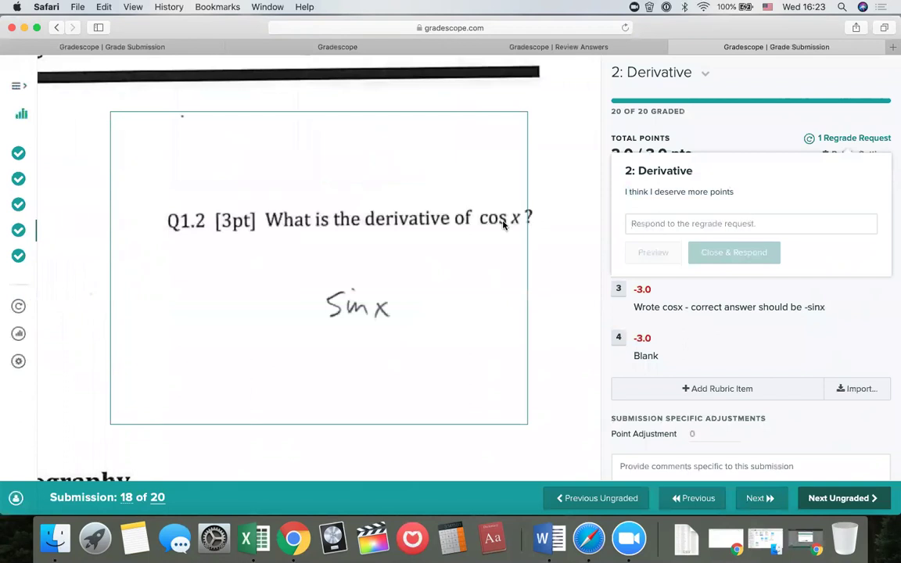
# On the home page, choose Instructor sign-up and search schools for 'uc irvine' without picking one
pyautogui.moveTo(293, 207)
pyautogui.click(349, 43)
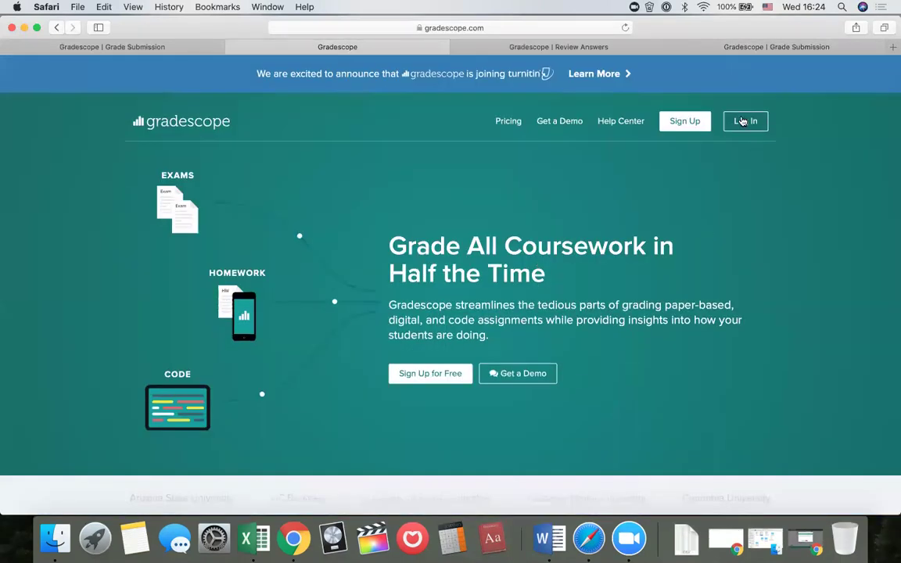
pyautogui.scroll(-10, 680, 121)
pyautogui.scroll(-10, 683, 123)
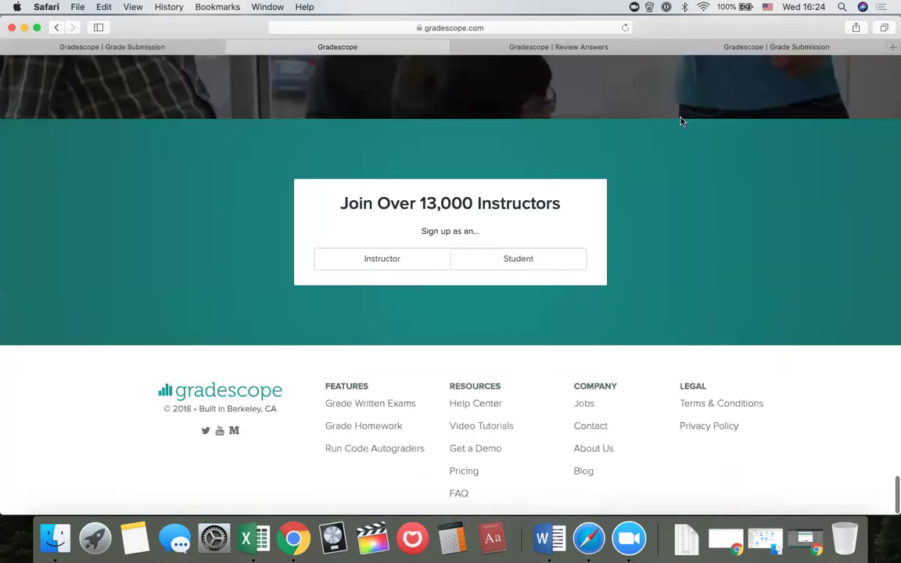
pyautogui.click(412, 259)
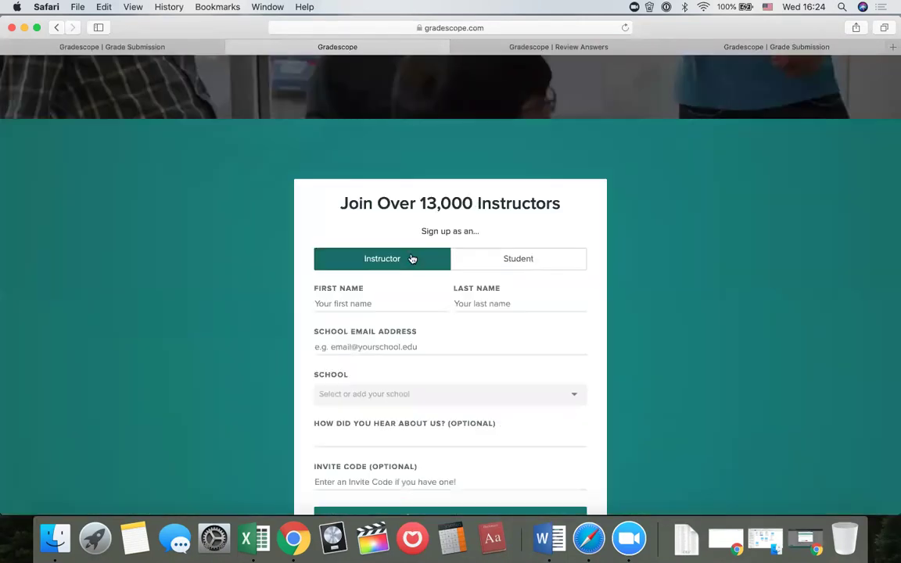
pyautogui.click(423, 402)
pyautogui.write('uc irvine')
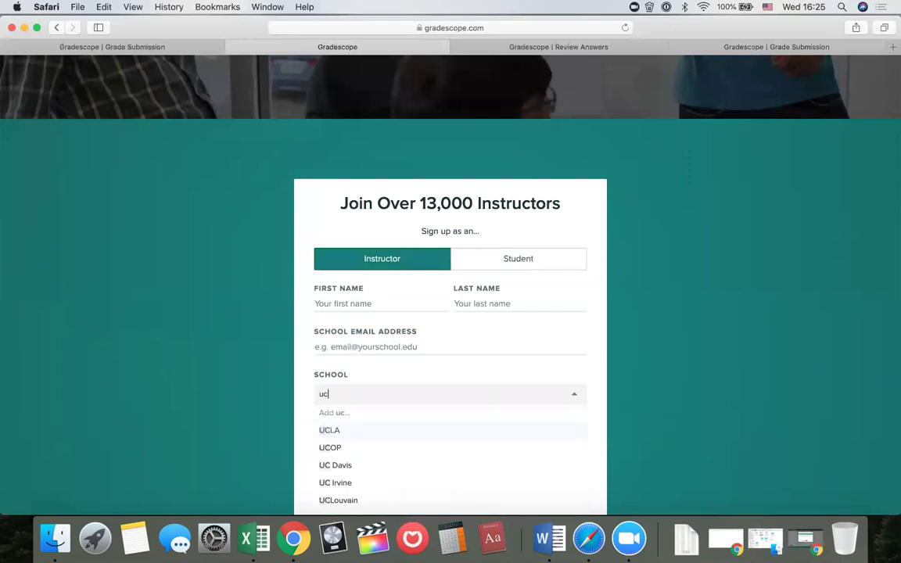
pyautogui.click(259, 384)
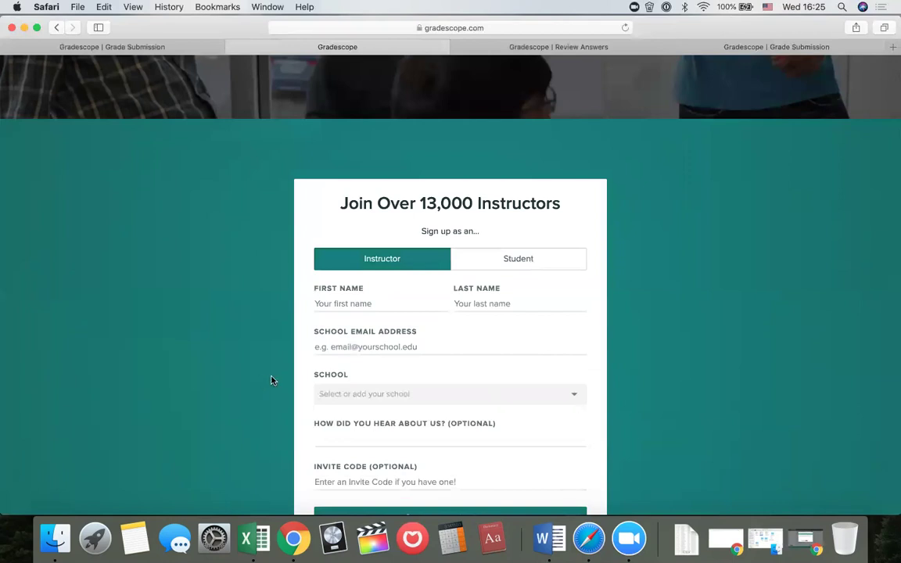
# Enter 'Irvine' as the invite code, delete it again, and return to the grading page
pyautogui.scroll(-2, 272, 381)
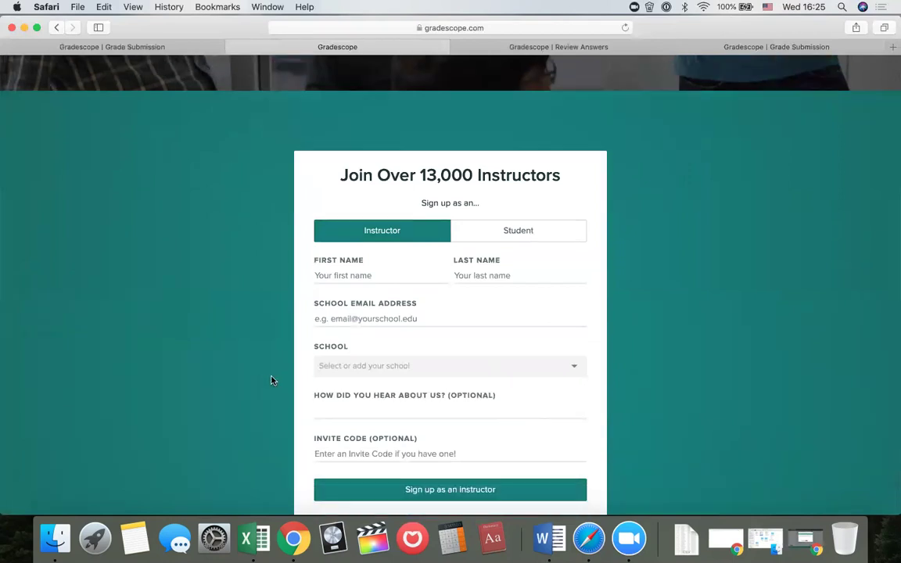
pyautogui.click(362, 455)
pyautogui.write('Irvine')
pyautogui.click(261, 441)
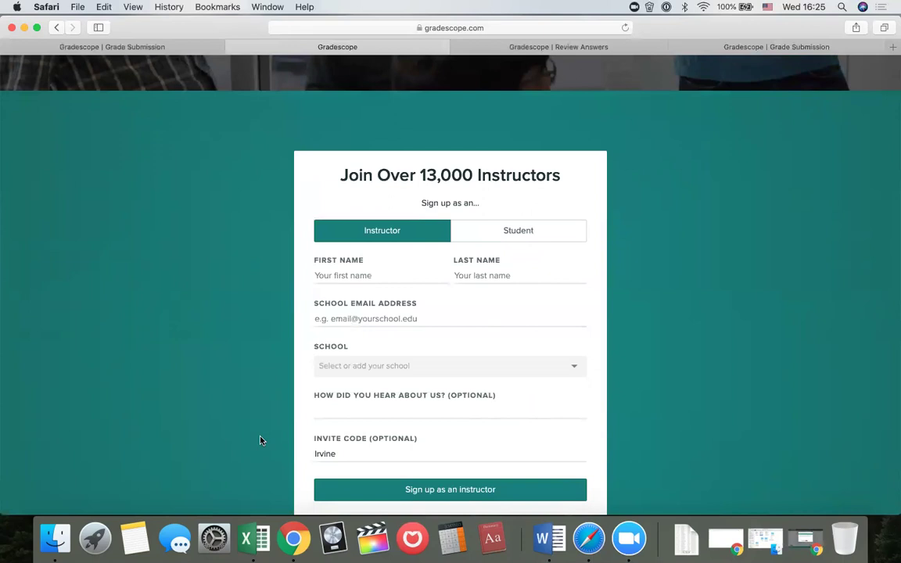
pyautogui.click(345, 453)
pyautogui.moveTo(345, 454); pyautogui.dragTo(288, 452)
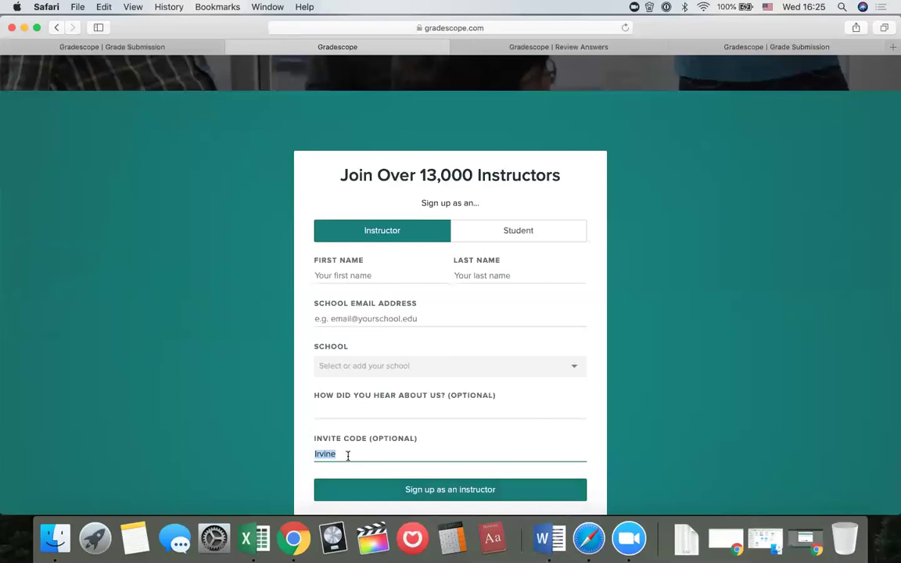
pyautogui.press('BackSpace')
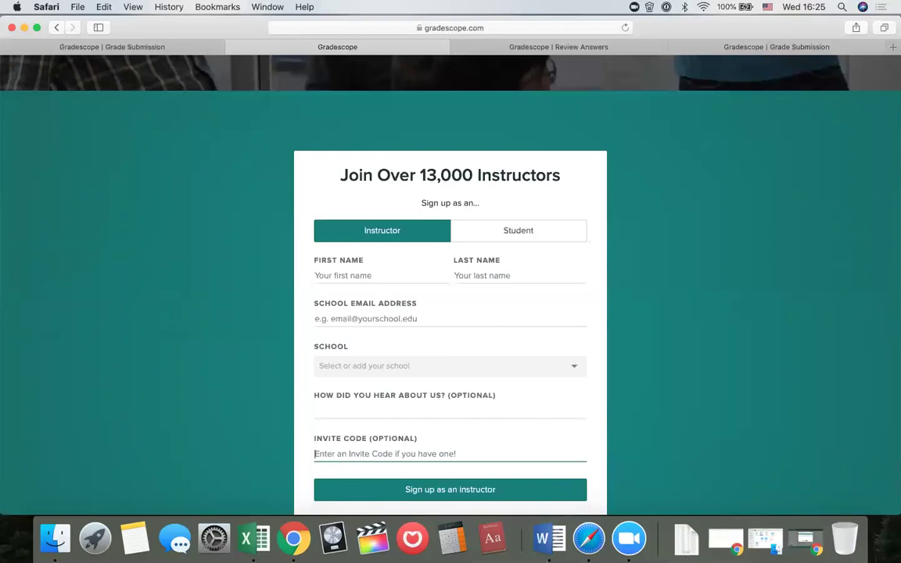
pyautogui.click(164, 48)
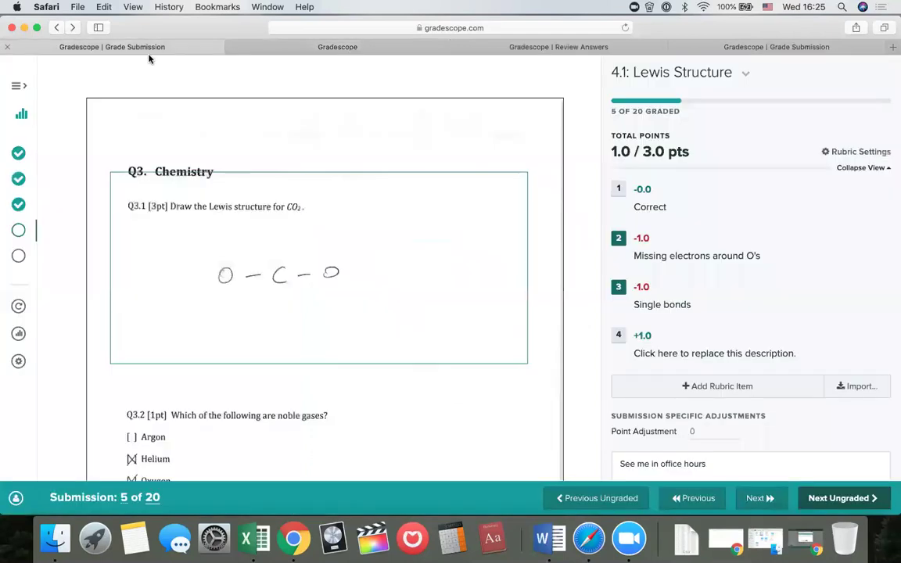
# From Your Courses, start a new course numbered 000 named 'Sample Course for Irvine'
pyautogui.click(16, 88)
pyautogui.click(81, 87)
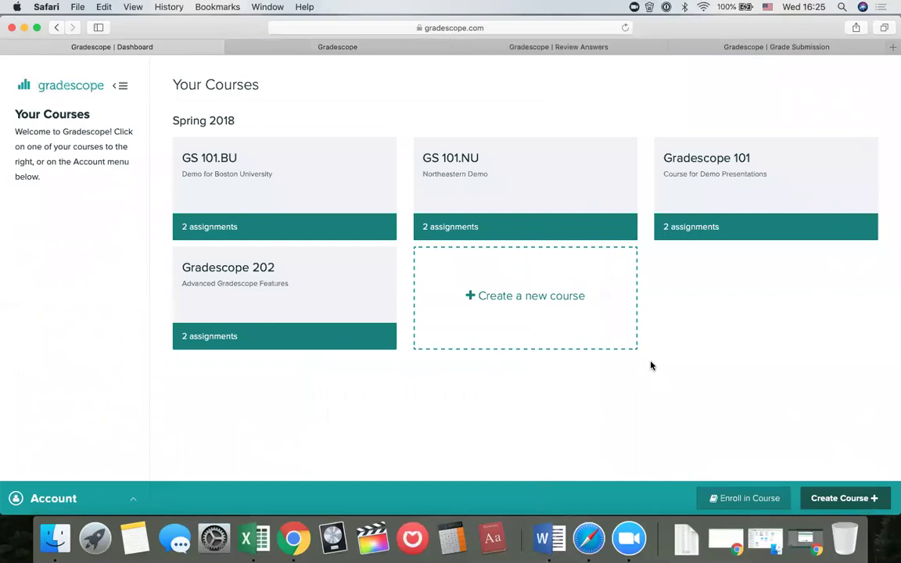
pyautogui.click(552, 286)
pyautogui.write('00')
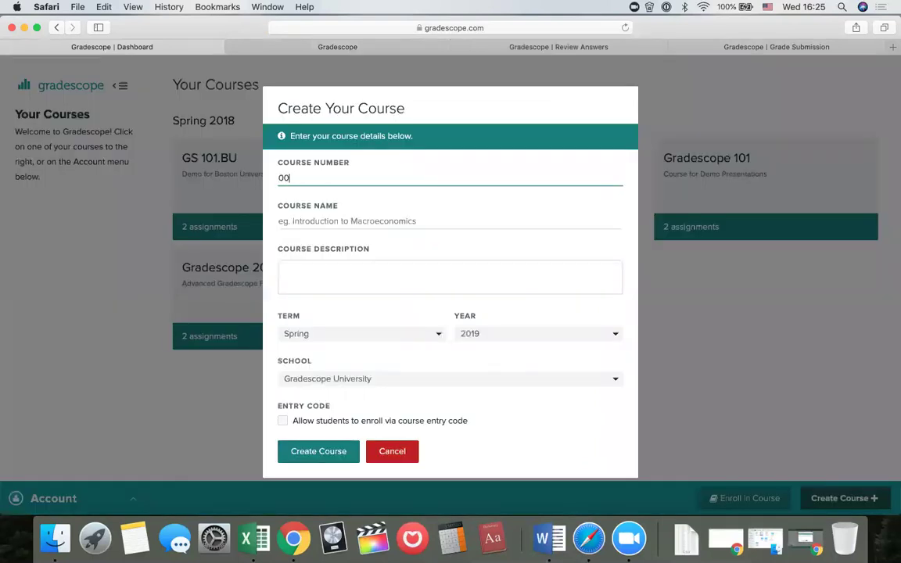
pyautogui.write('0')
pyautogui.click(340, 226)
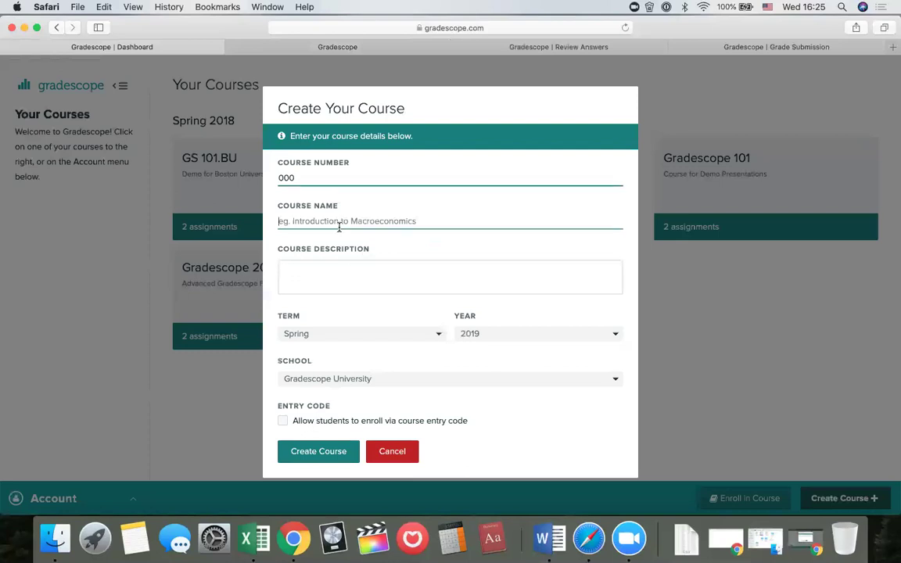
pyautogui.write('S')
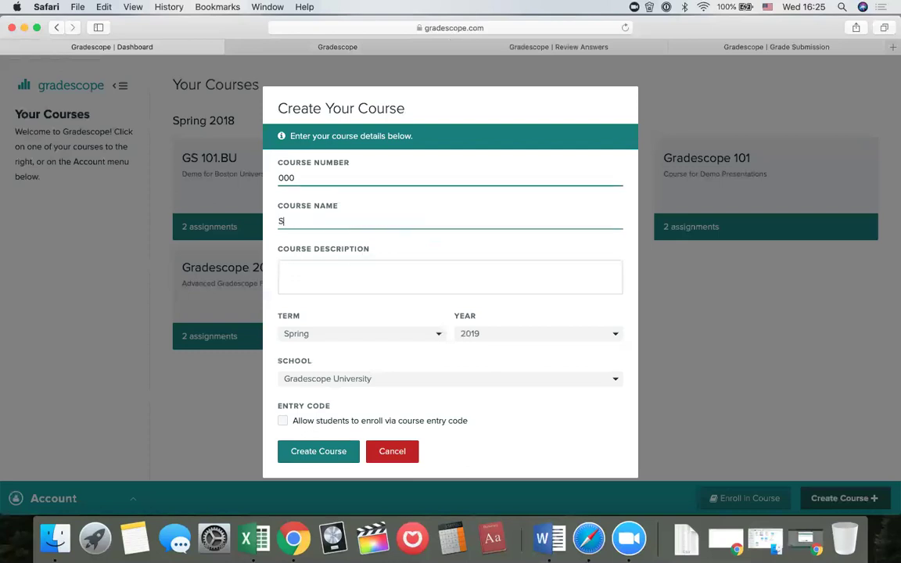
pyautogui.write('ample Course for Irvine')
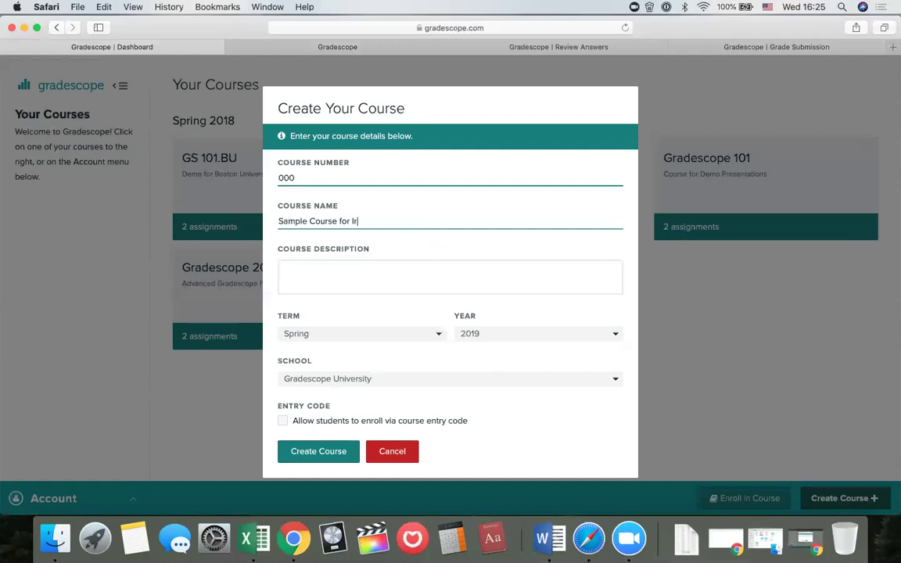
# Set the course's school to UC Irvine and create the course
pyautogui.click(342, 381)
pyautogui.write('uc i')
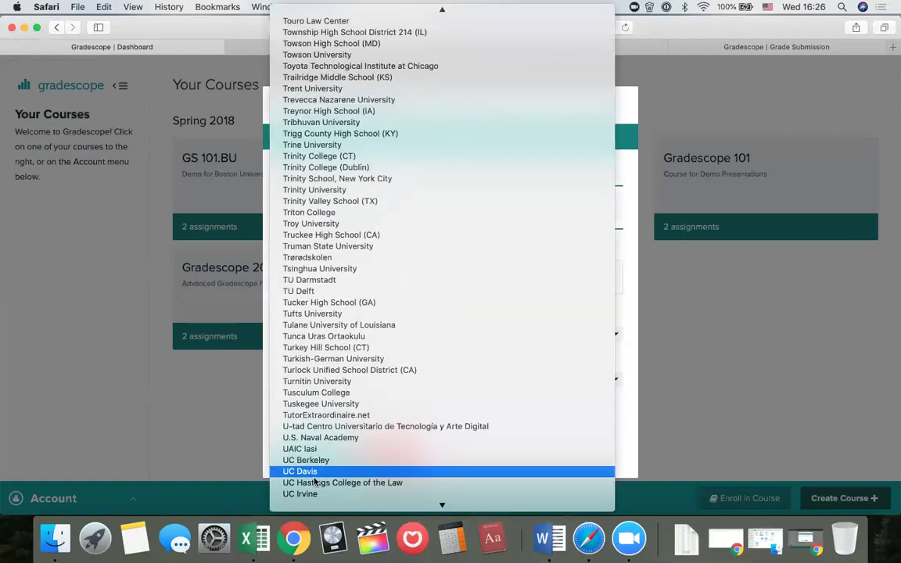
pyautogui.click(319, 494)
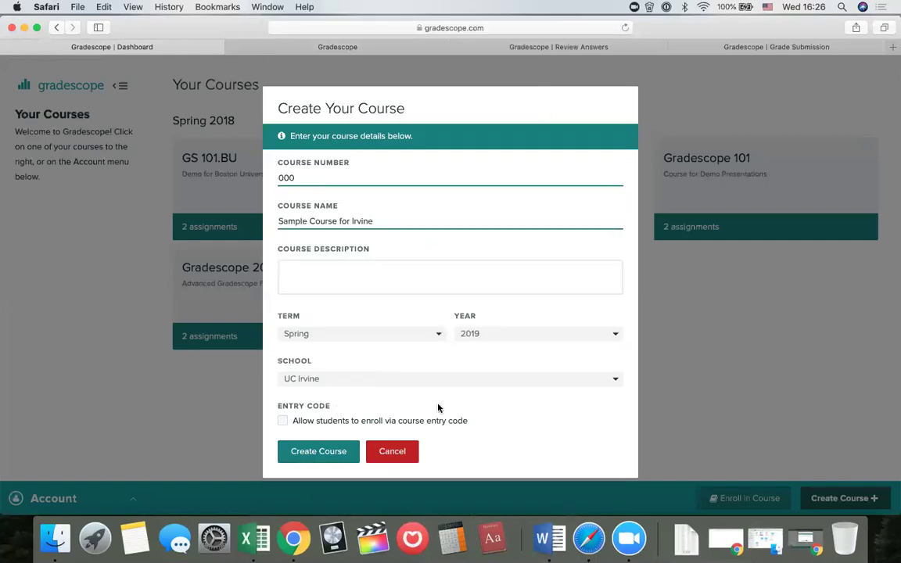
pyautogui.click(307, 460)
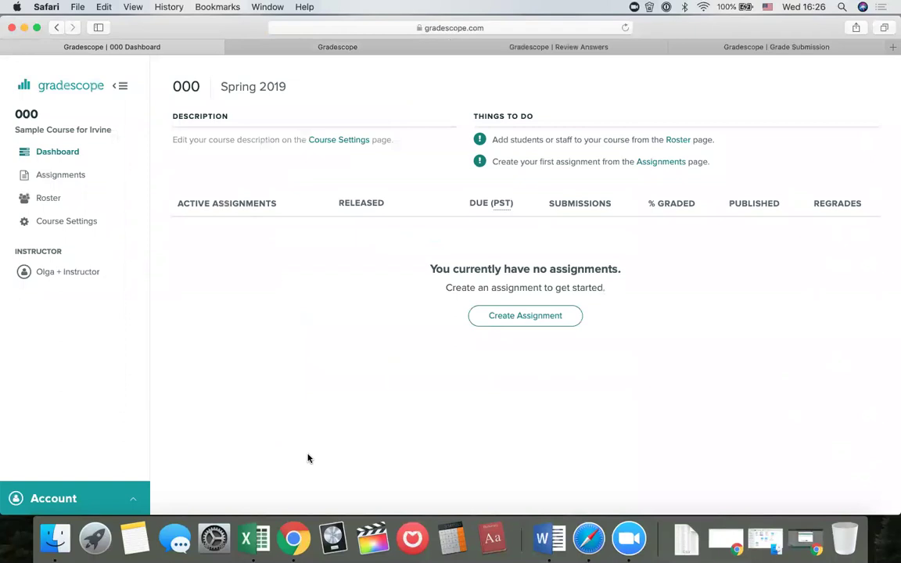
# Go through Course Settings to the course Roster, which lists 0 students and 1 instructor
pyautogui.click(70, 226)
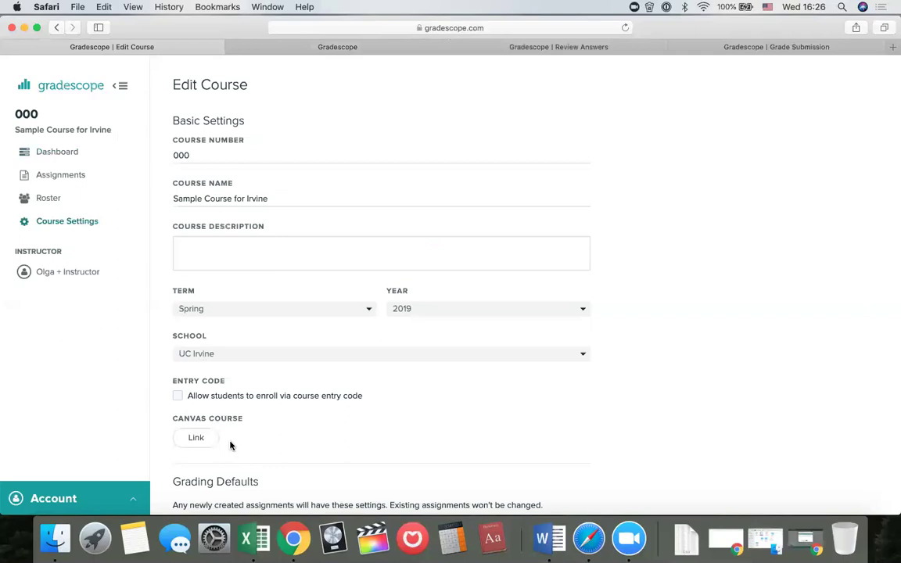
pyautogui.click(48, 199)
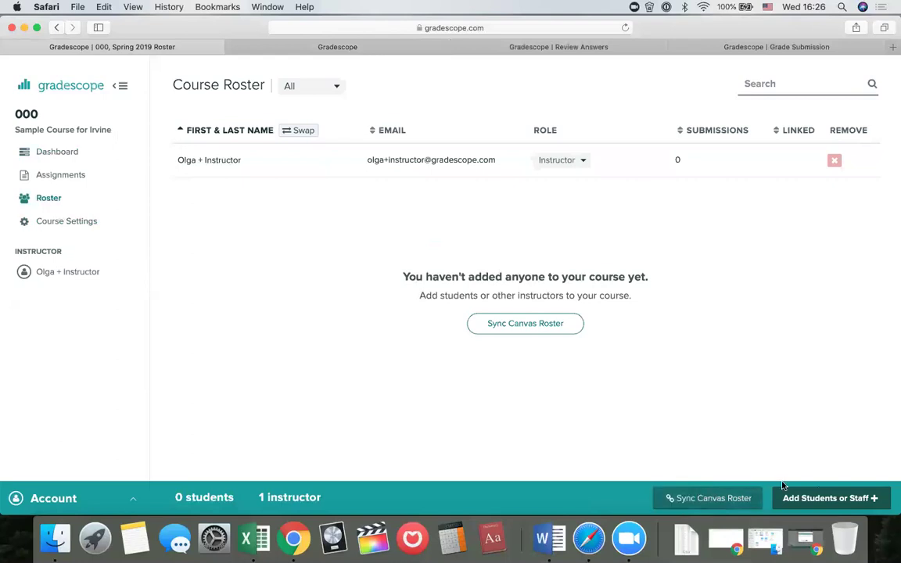
# Add students by CSV, choosing rostersplitnames from the Rosters folder and submitting it
pyautogui.click(819, 496)
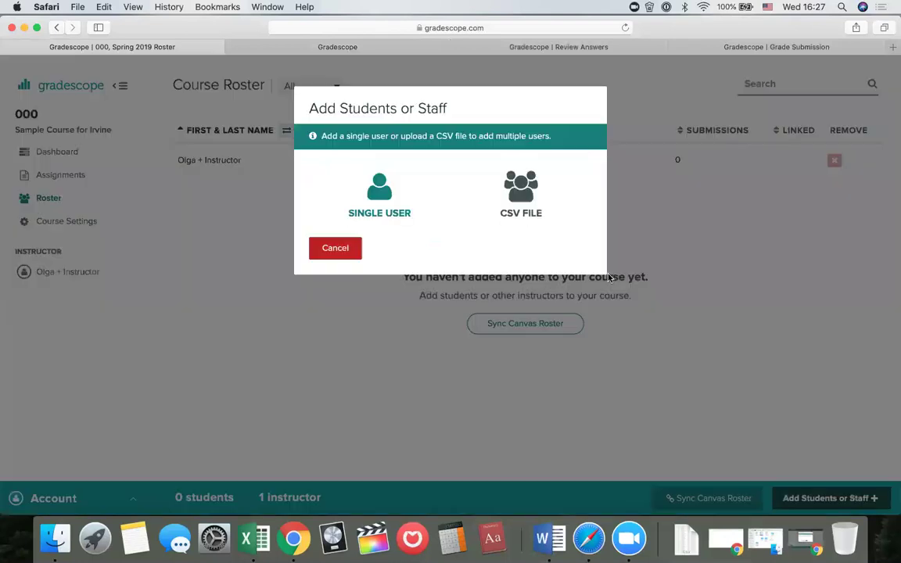
pyautogui.click(528, 182)
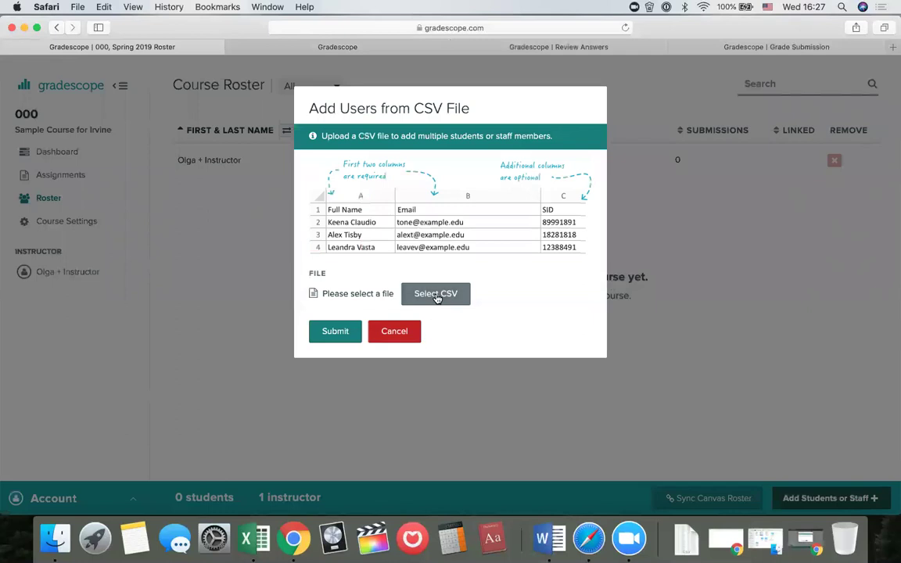
pyautogui.click(437, 298)
pyautogui.click(332, 155)
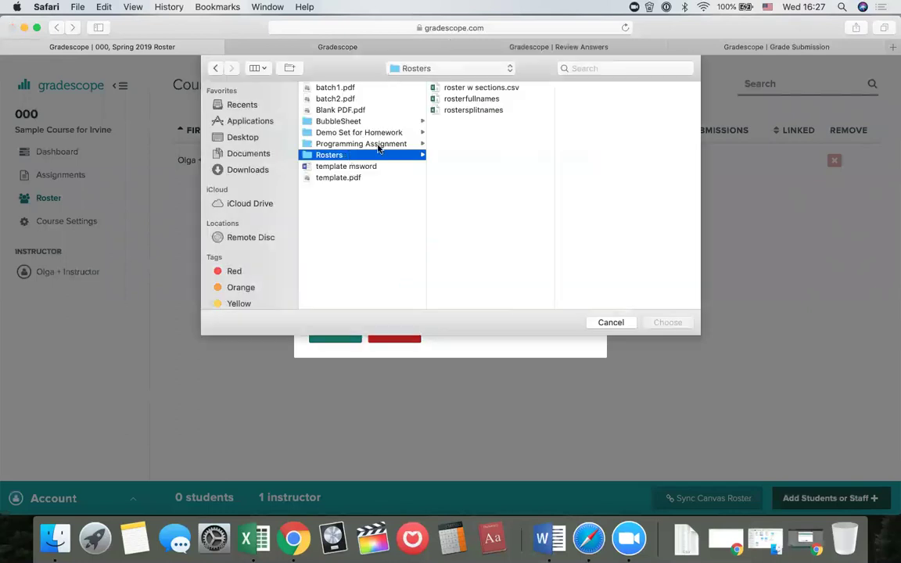
pyautogui.click(483, 111)
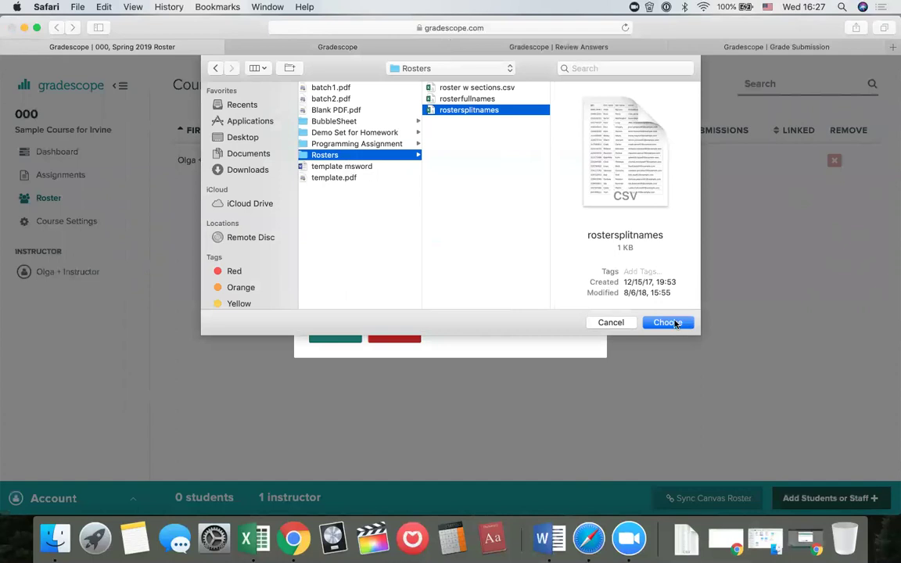
pyautogui.click(668, 323)
pyautogui.click(340, 333)
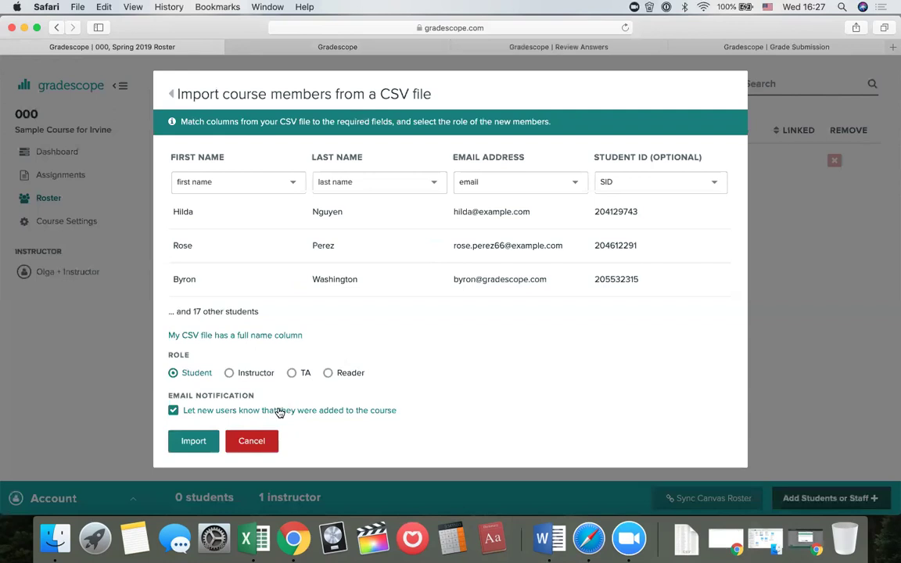
# Turn off the added-to-course email notice and import the 20 students from the CSV
pyautogui.click(278, 411)
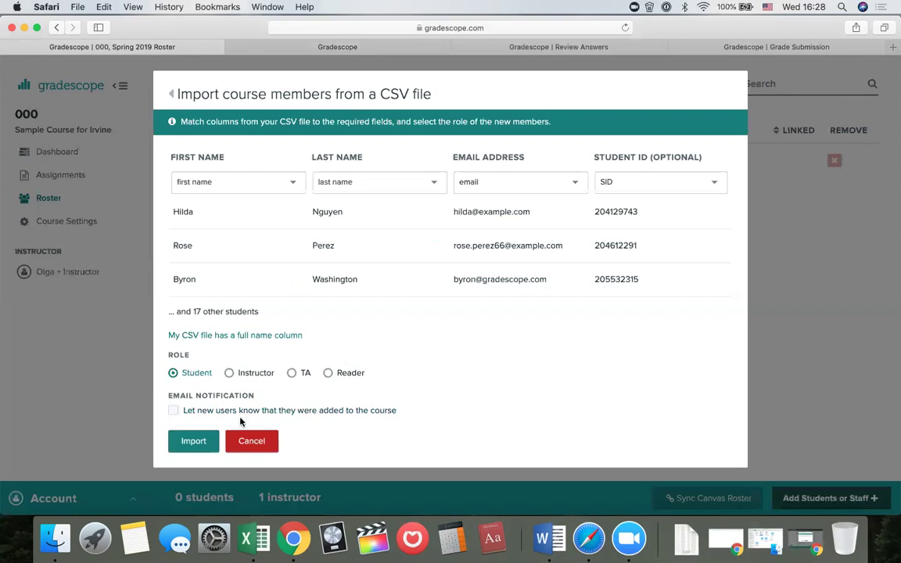
pyautogui.click(193, 443)
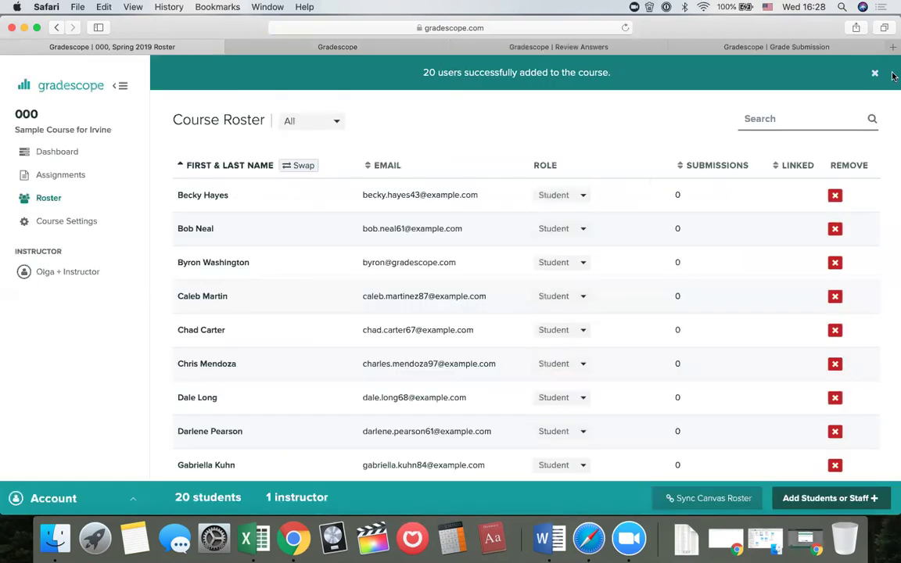
# Close the import success banner and go to the empty Assignments page
pyautogui.click(879, 74)
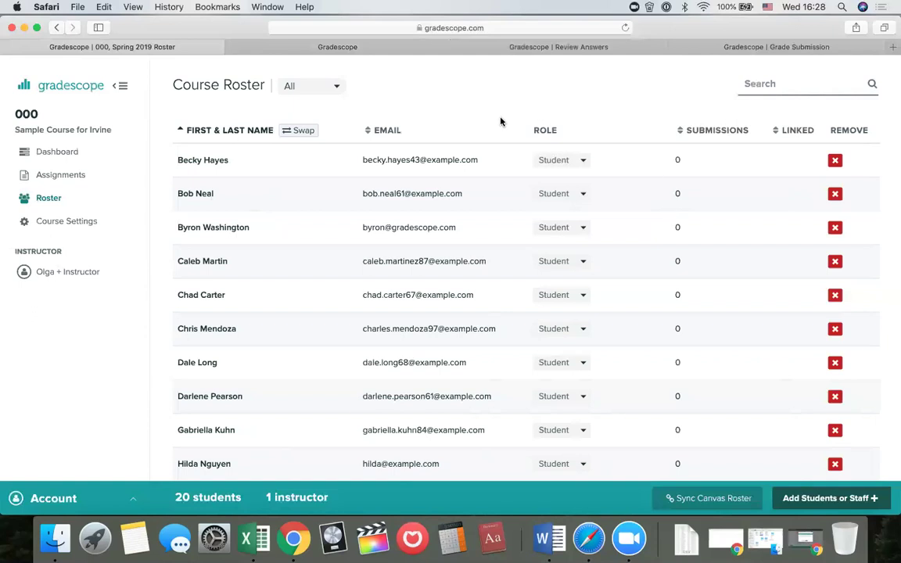
pyautogui.click(75, 180)
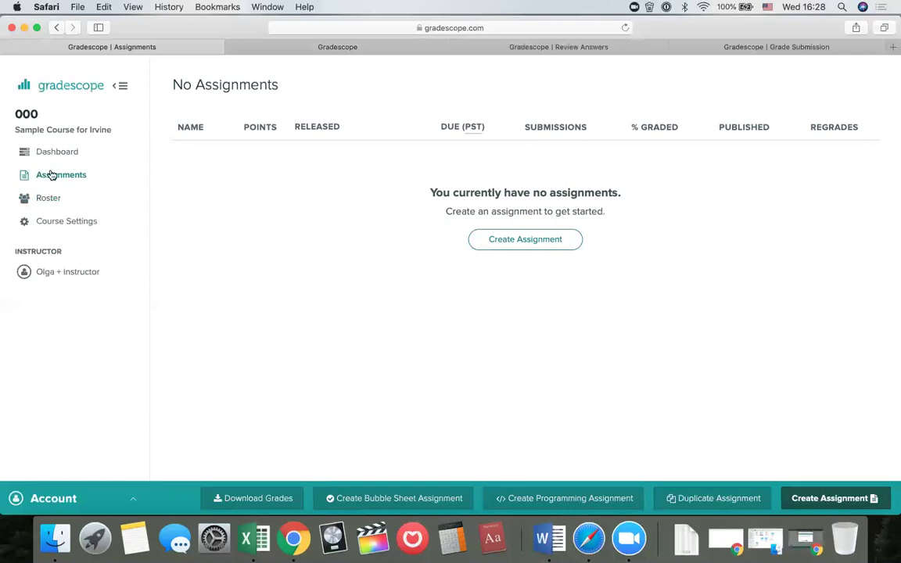
# Open the Create Assignment form, cancel it, then reopen it from the bottom bar
pyautogui.click(843, 498)
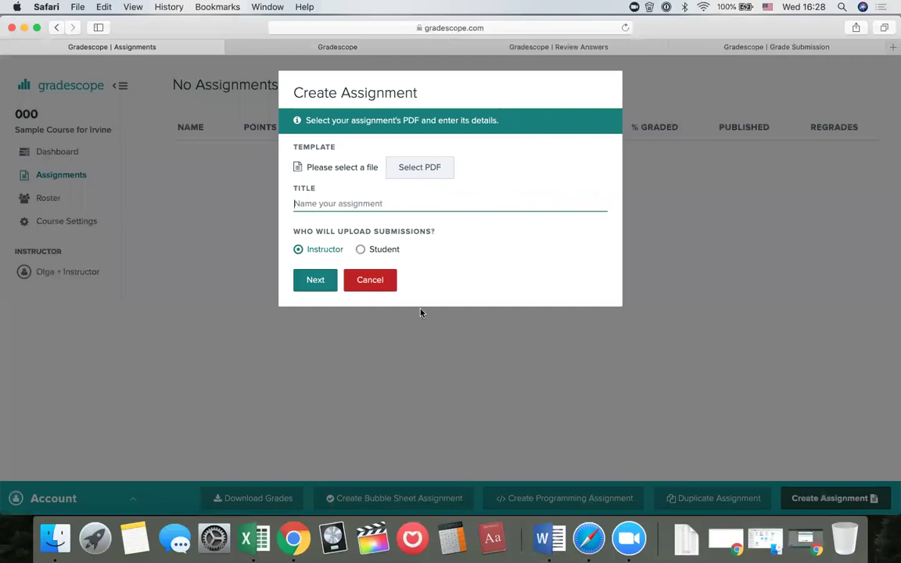
pyautogui.click(372, 282)
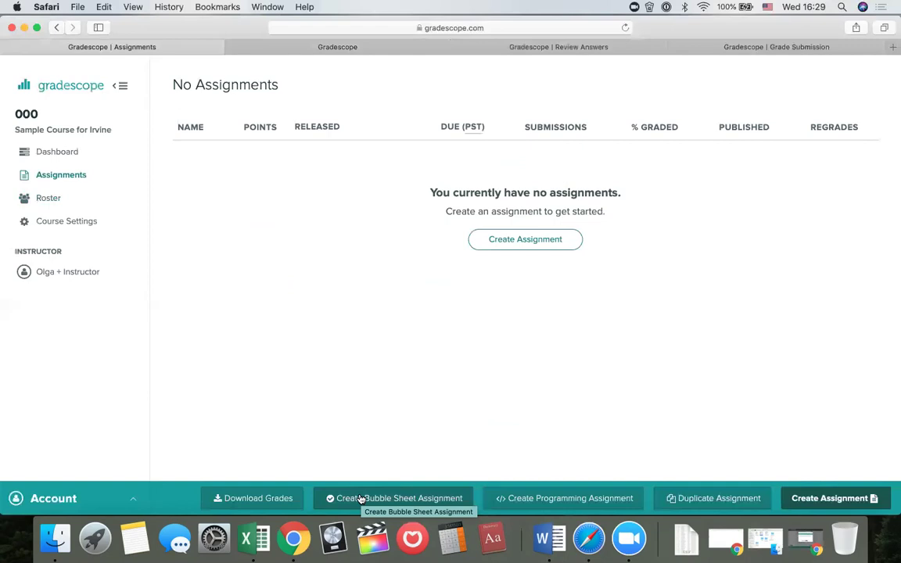
pyautogui.click(363, 500)
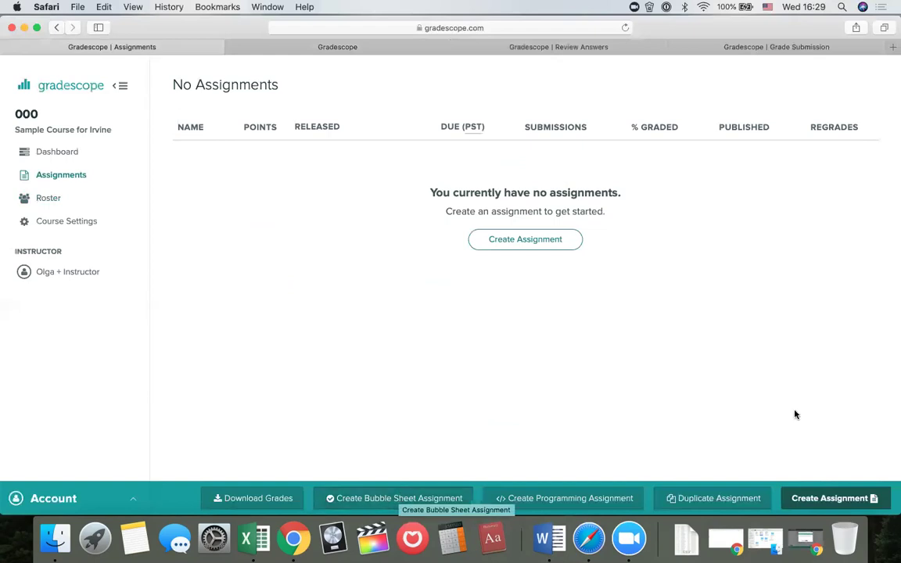
pyautogui.click(829, 498)
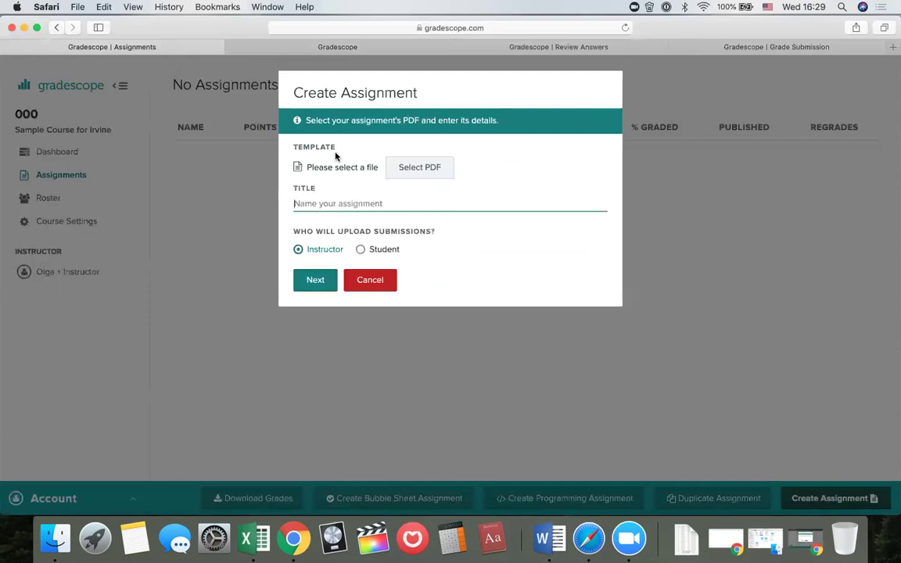
# Create the 'Demo Exam' assignment from template.pdf in the demomaterials folder
pyautogui.click(412, 169)
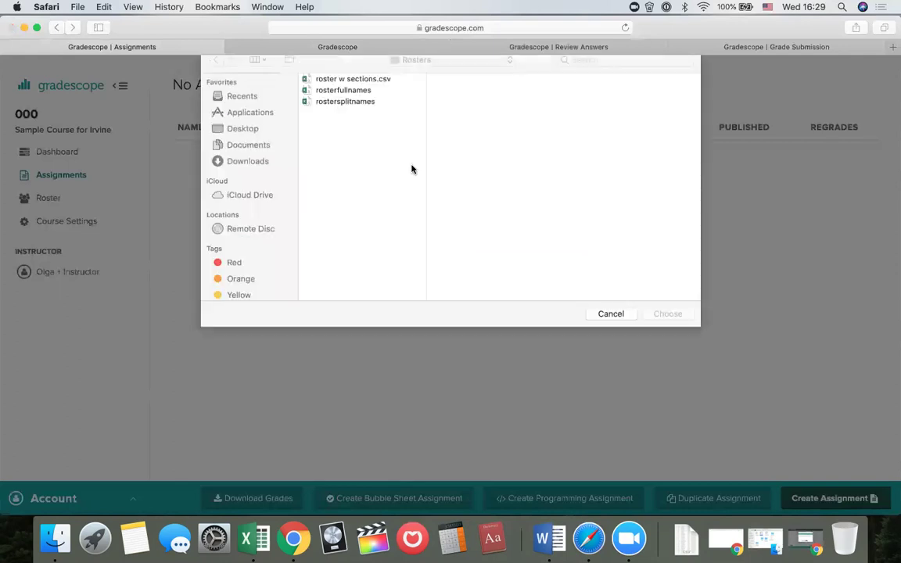
pyautogui.click(424, 70)
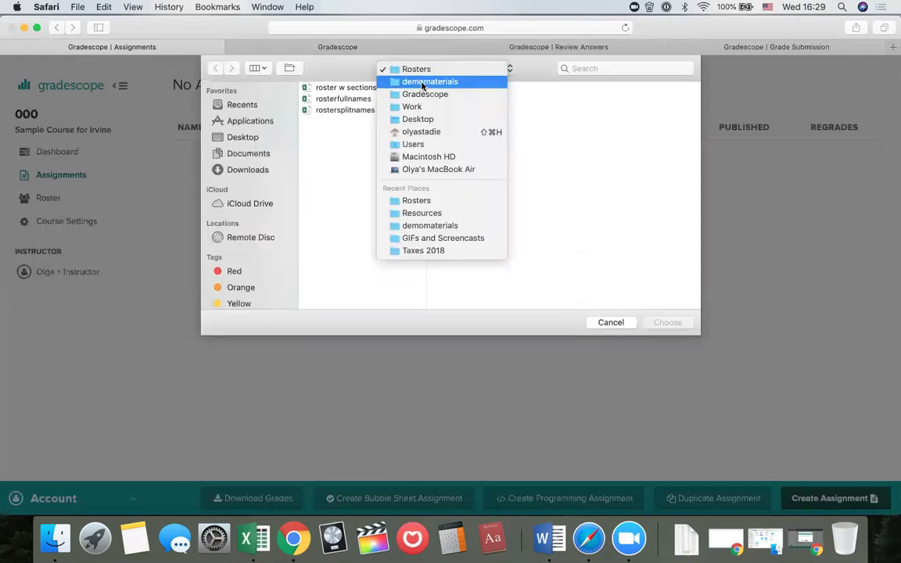
pyautogui.click(425, 81)
pyautogui.click(621, 179)
pyautogui.click(669, 323)
pyautogui.click(436, 206)
pyautogui.write('Demo Exam')
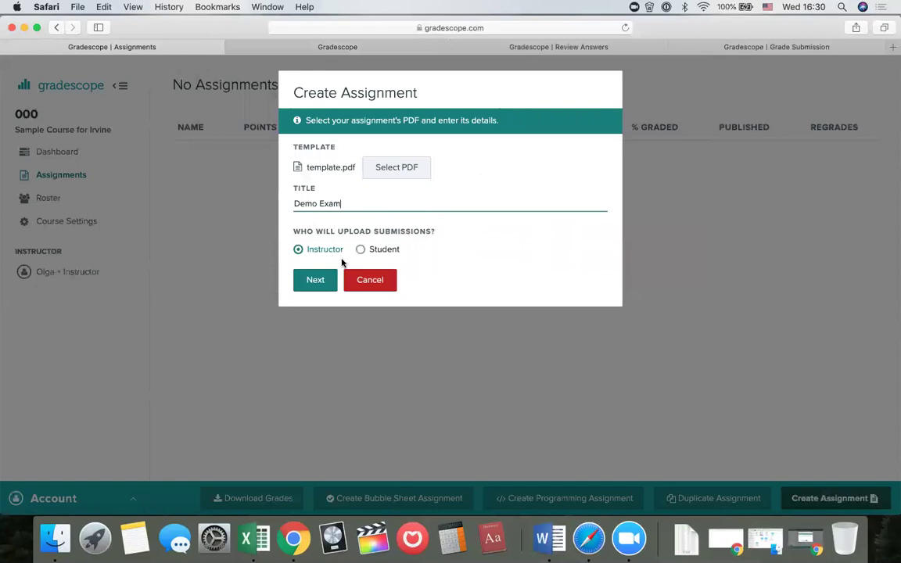
pyautogui.click(313, 282)
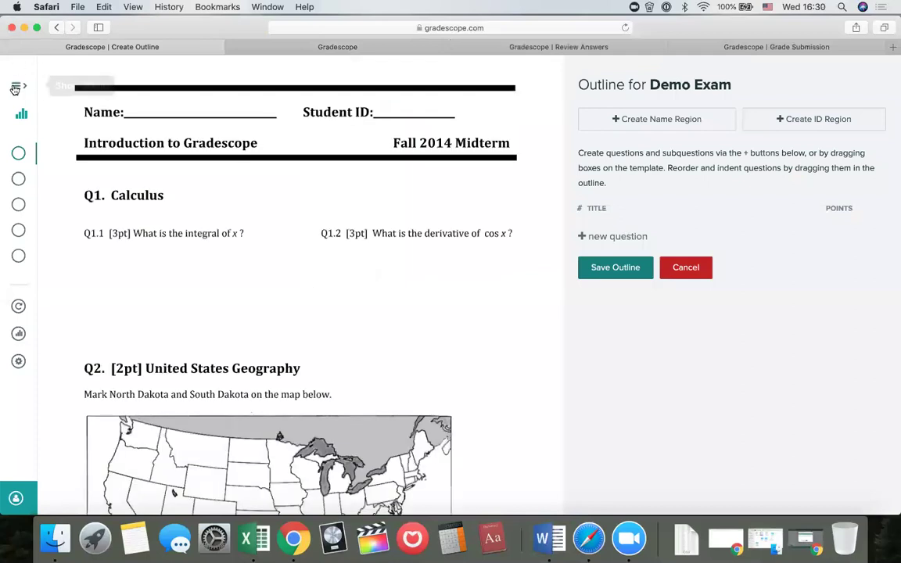
# Collapse the navigation menu and place a Name region over the template's Name line
pyautogui.click(17, 88)
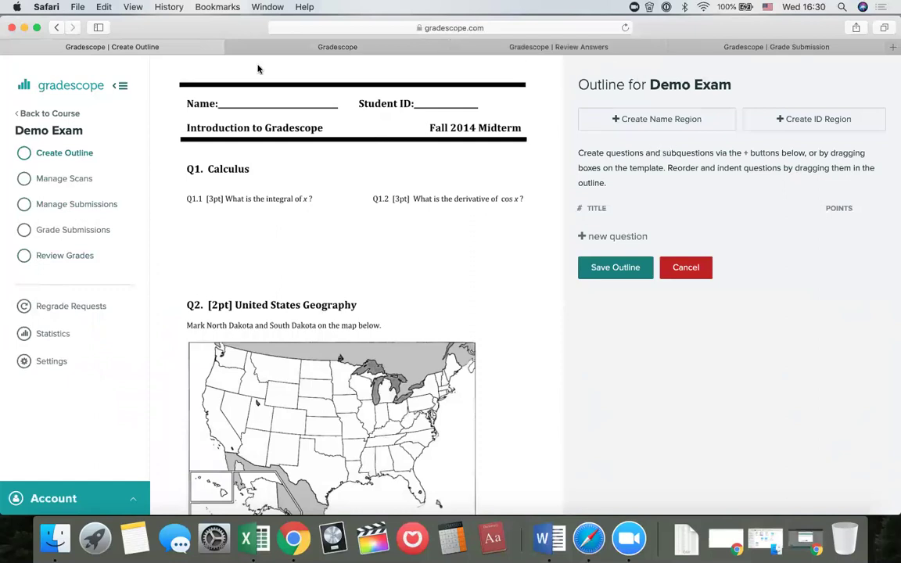
pyautogui.click(121, 86)
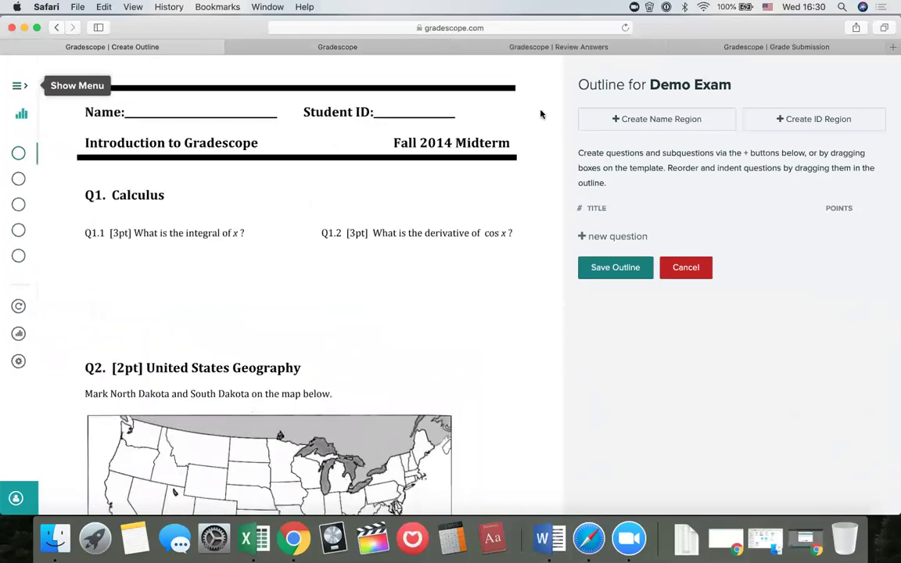
pyautogui.click(657, 118)
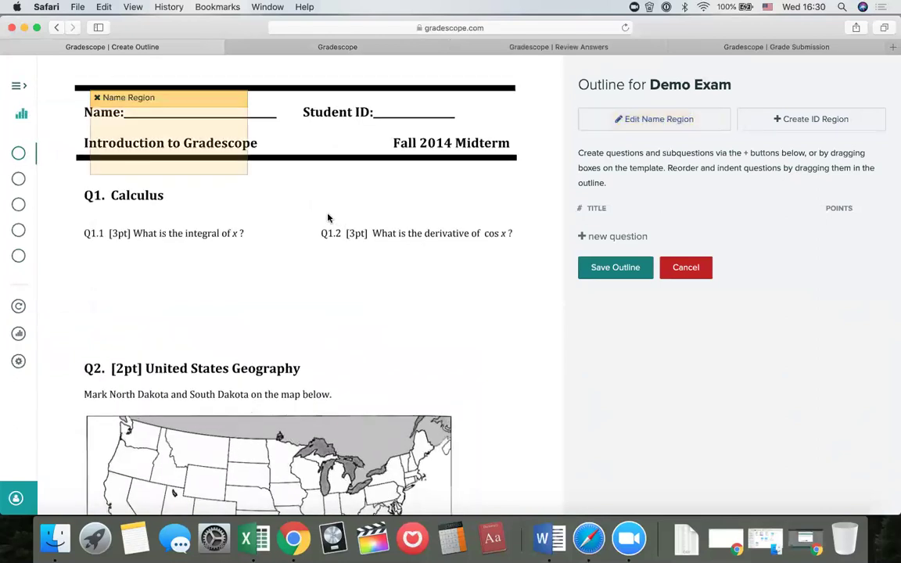
pyautogui.moveTo(172, 101); pyautogui.dragTo(300, 102)
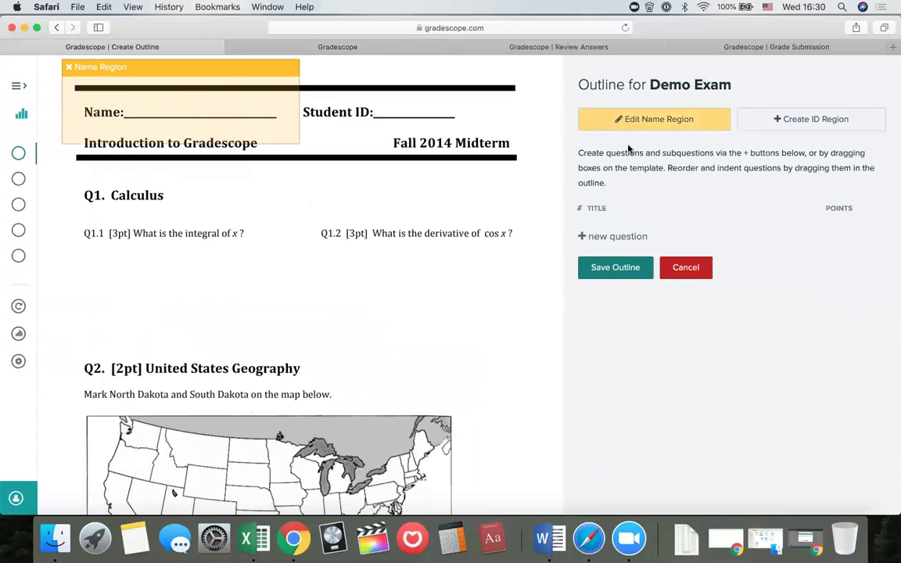
pyautogui.click(585, 127)
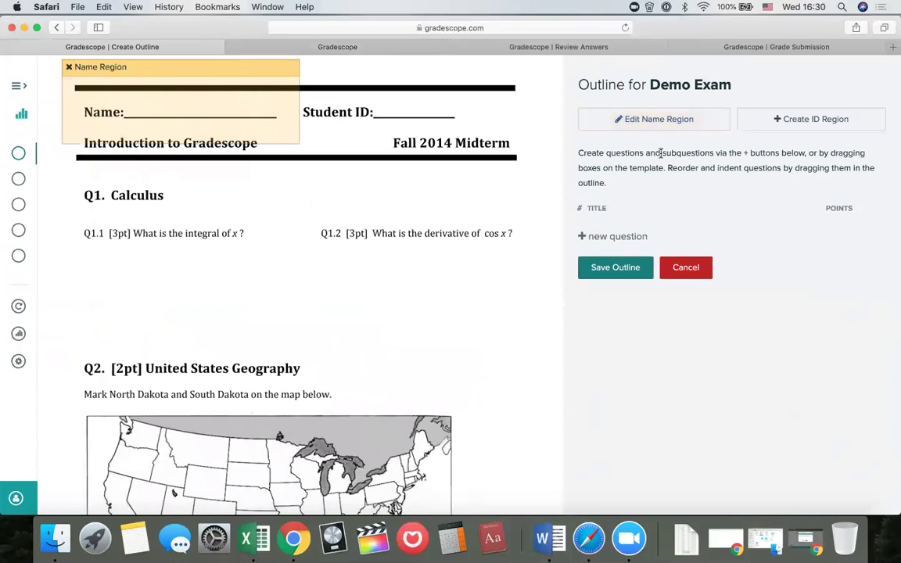
# Place the ID region over the Student ID line and deselect it
pyautogui.click(813, 119)
pyautogui.moveTo(400, 129); pyautogui.dragTo(352, 91)
pyautogui.click(169, 109)
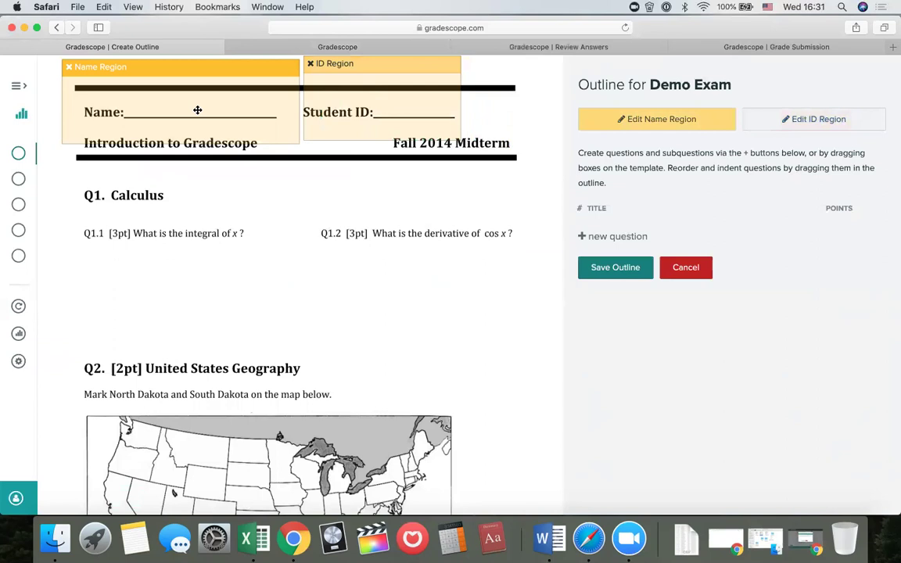
pyautogui.click(421, 88)
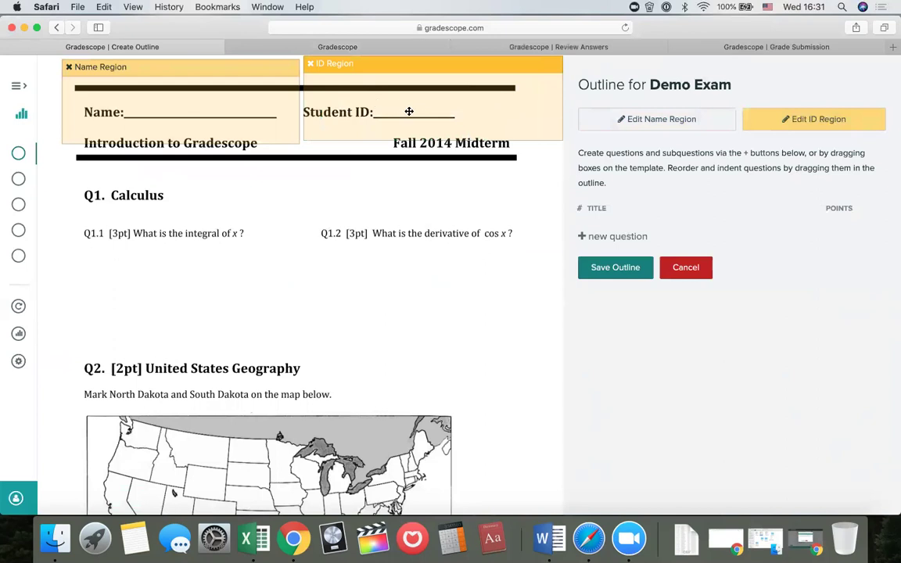
pyautogui.click(467, 297)
pyautogui.scroll(-2, 467, 296)
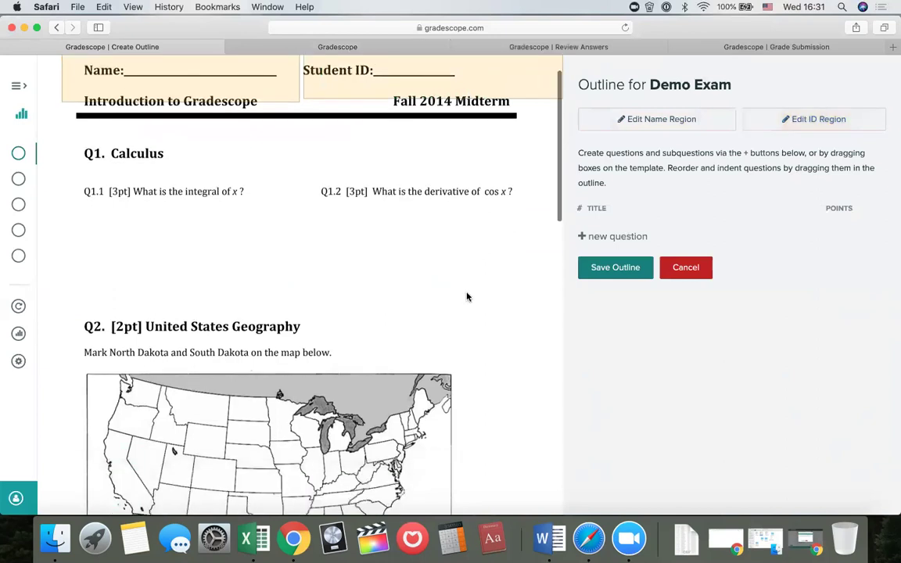
# Add questions 1–3, sizing their boxes over Q1 Calculus, the Q2 Geography map and Q3 Chemistry
pyautogui.click(609, 237)
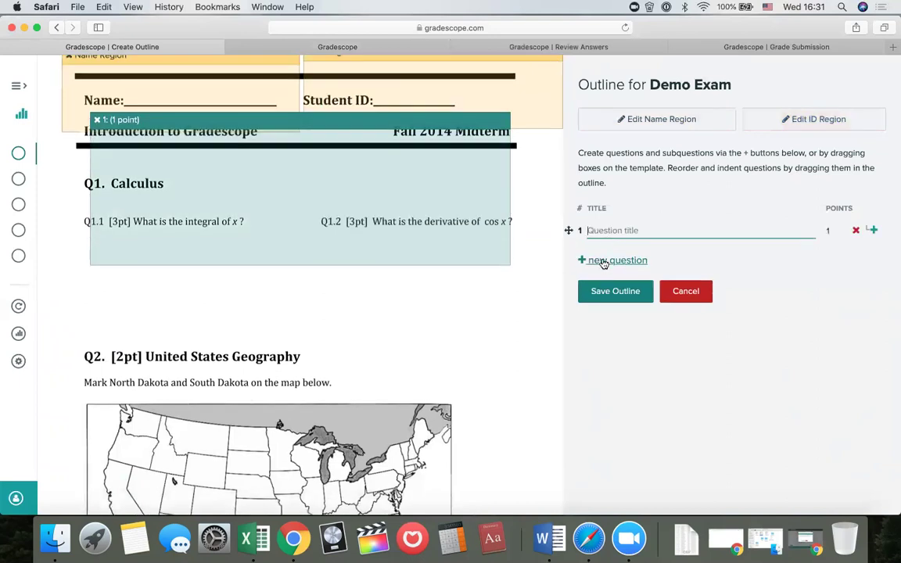
pyautogui.moveTo(397, 211); pyautogui.dragTo(366, 251)
pyautogui.moveTo(476, 304); pyautogui.dragTo(545, 337)
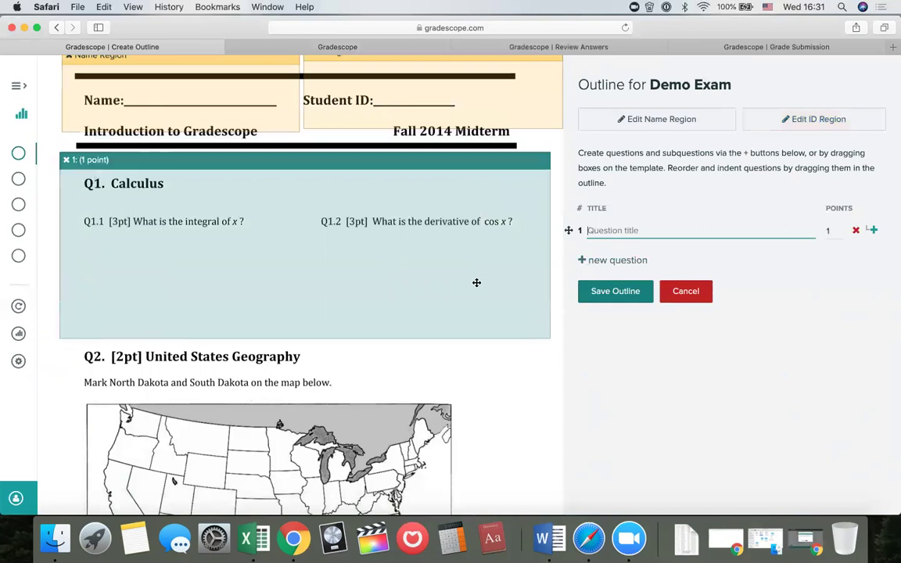
pyautogui.scroll(-5, 476, 283)
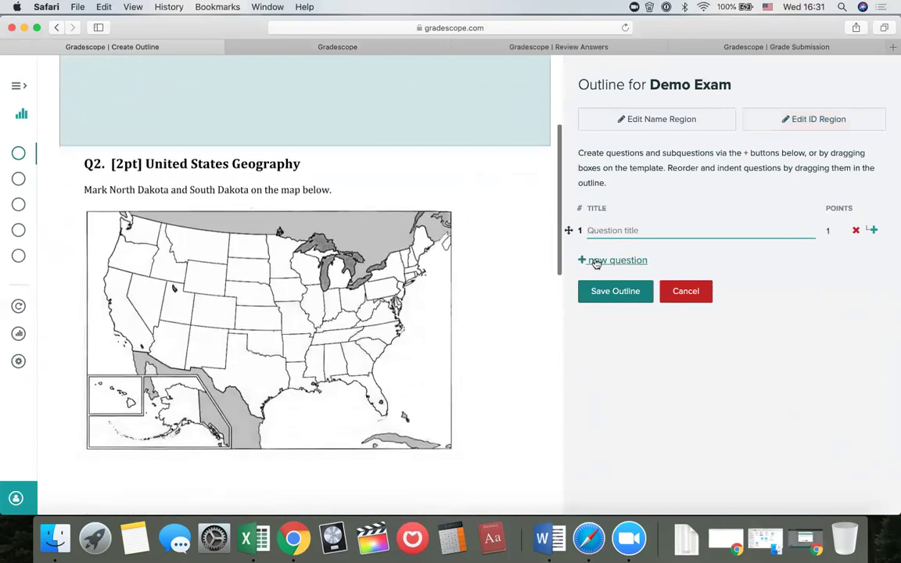
pyautogui.click(596, 261)
pyautogui.moveTo(546, 297); pyautogui.dragTo(543, 478)
pyautogui.scroll(-10, 512, 378)
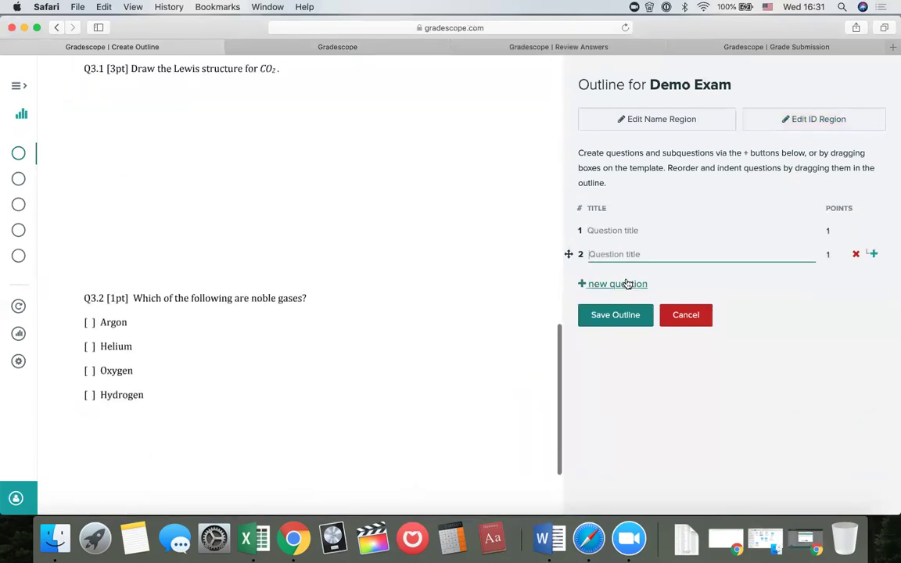
pyautogui.click(622, 284)
pyautogui.moveTo(388, 342); pyautogui.dragTo(382, 428)
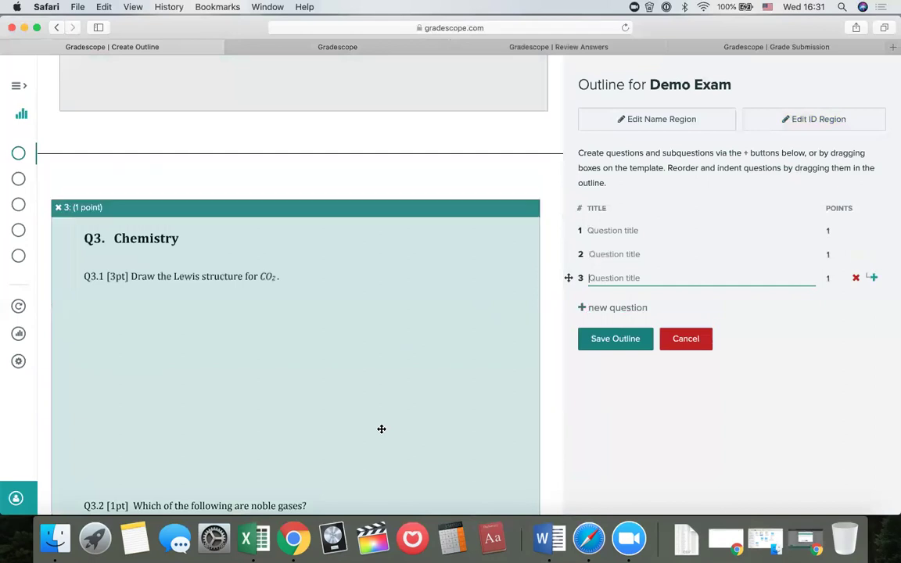
pyautogui.scroll(-5, 438, 352)
pyautogui.moveTo(531, 321); pyautogui.dragTo(537, 454)
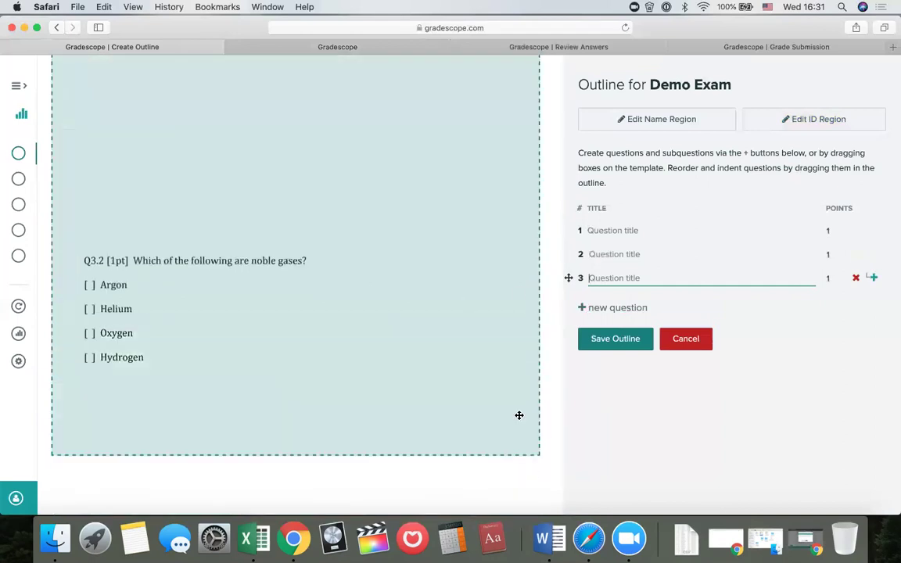
pyautogui.scroll(15, 501, 278)
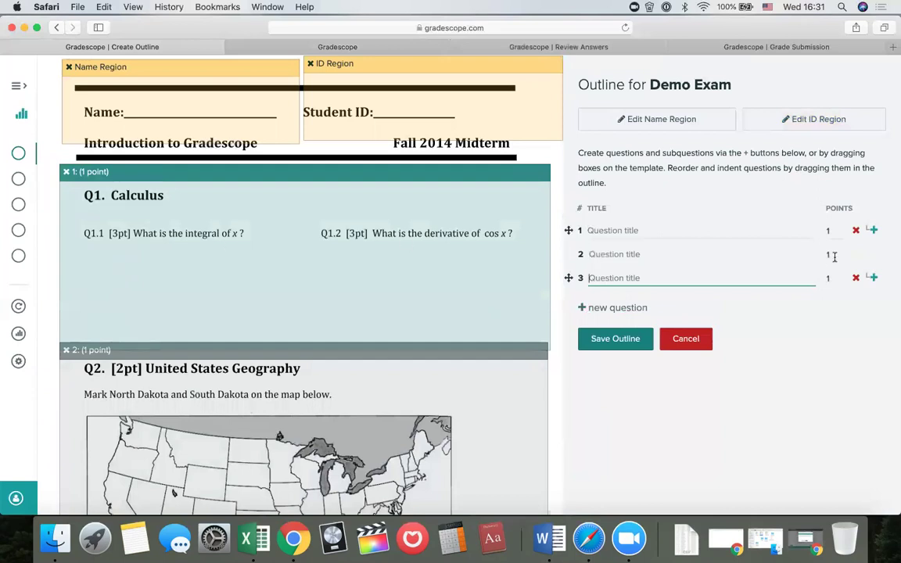
# Add subquestions 1.1 and 1.2, fitting their boxes over Q1's integral and derivative parts
pyautogui.click(874, 232)
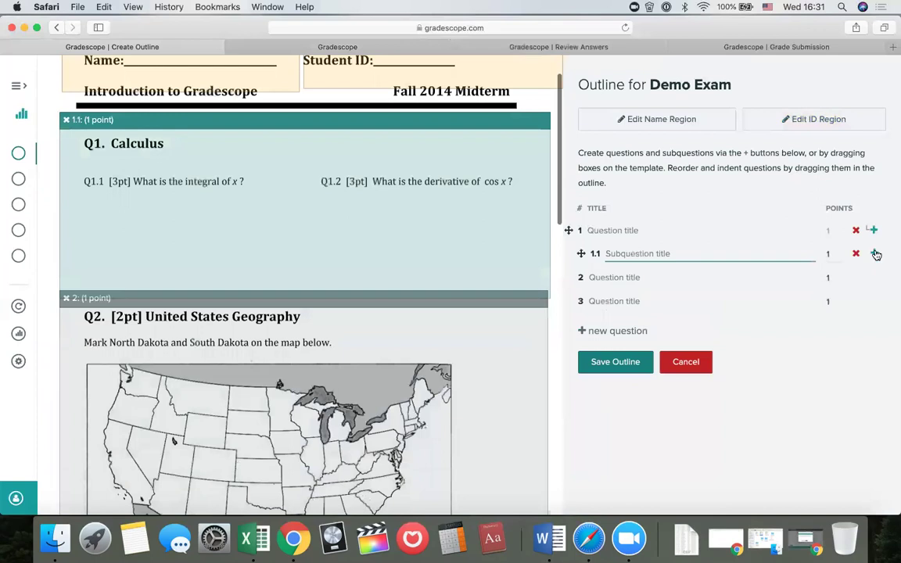
pyautogui.click(876, 254)
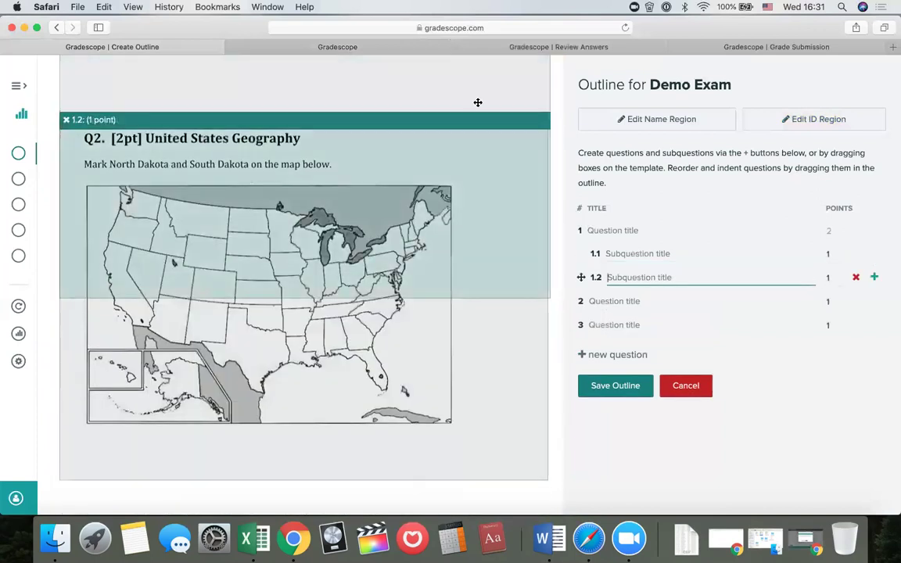
pyautogui.scroll(4, 467, 129)
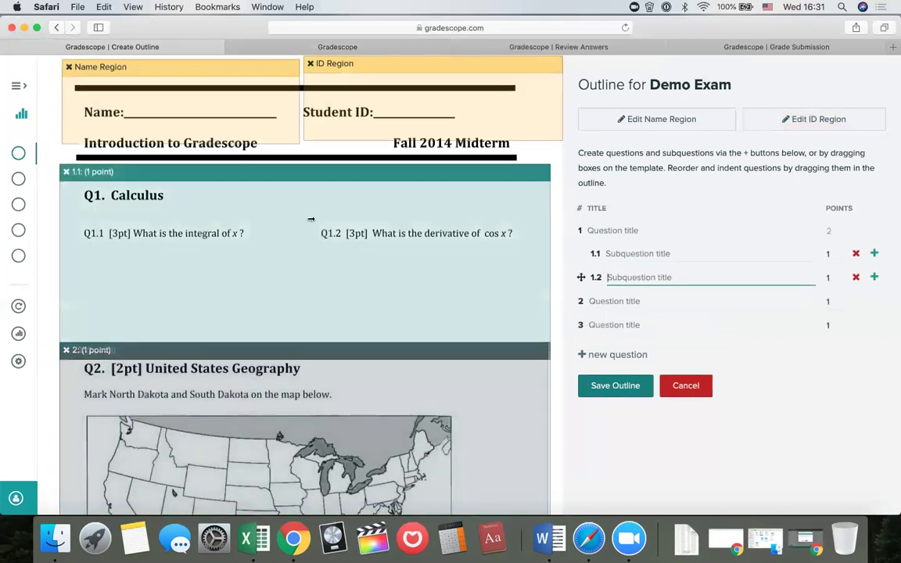
pyautogui.moveTo(311, 220); pyautogui.dragTo(270, 232)
pyautogui.moveTo(315, 343); pyautogui.dragTo(406, 178)
pyautogui.moveTo(563, 253); pyautogui.dragTo(496, 233)
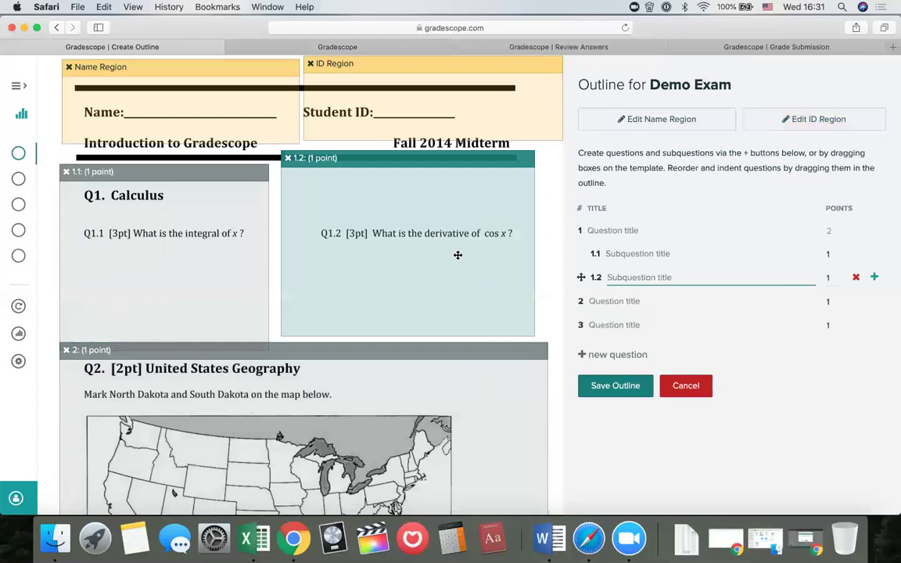
pyautogui.moveTo(478, 251); pyautogui.dragTo(486, 260)
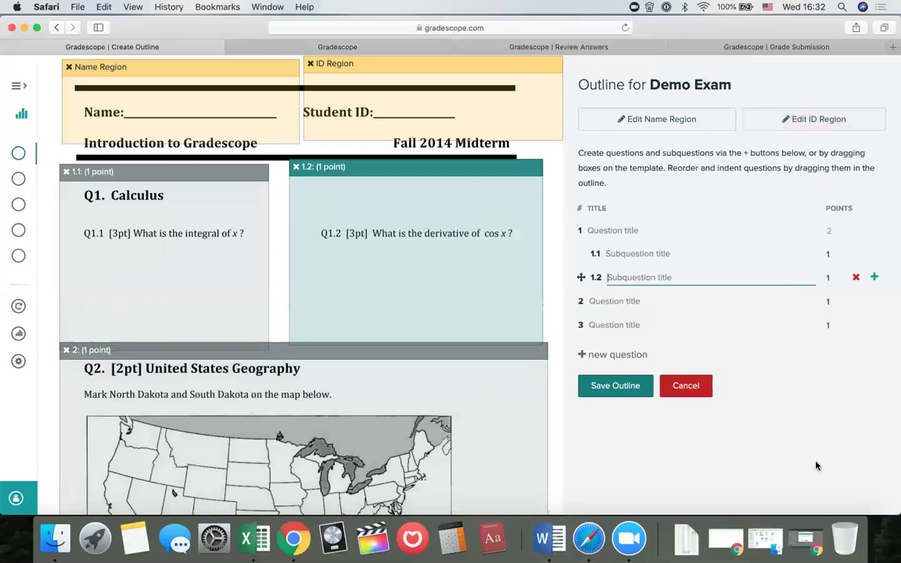
pyautogui.click(813, 461)
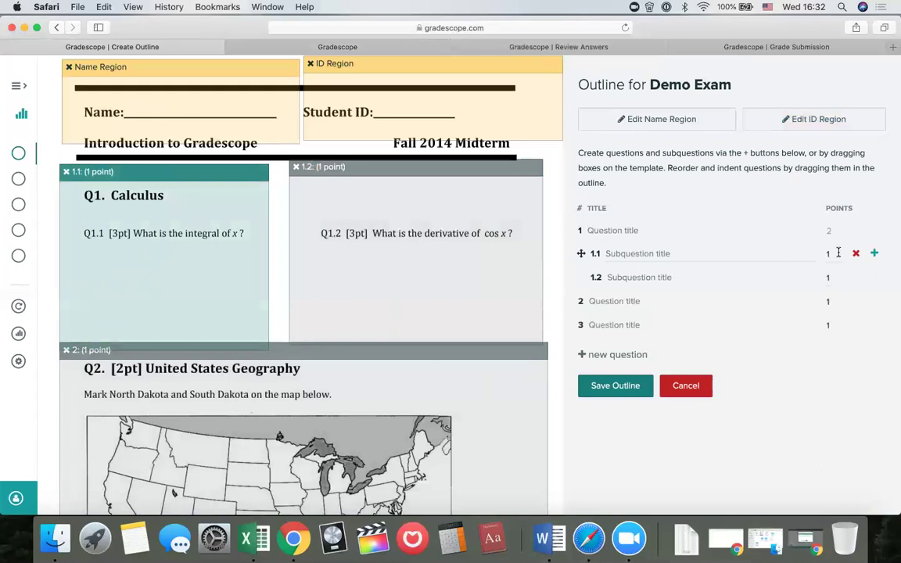
# Set subquestions 1.1 and 1.2 to 3 points each
pyautogui.click(838, 253)
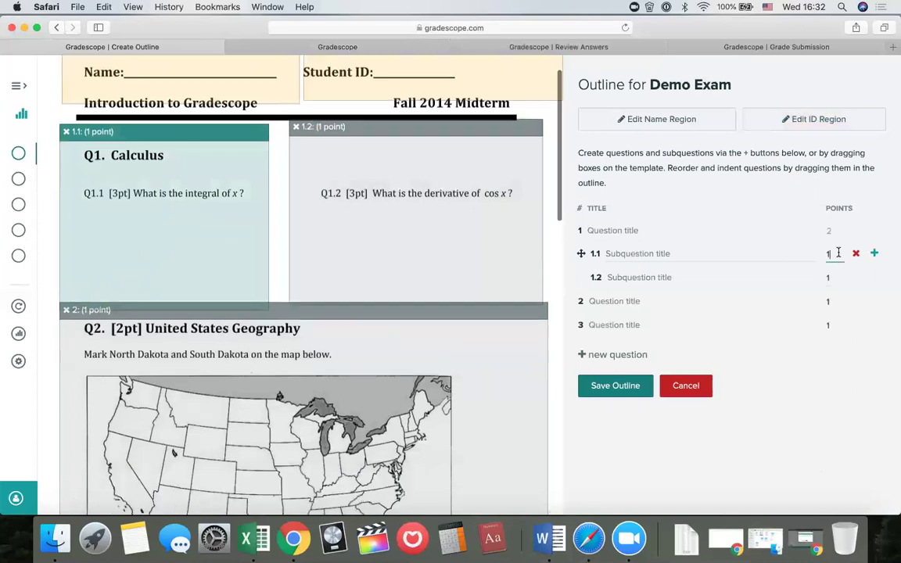
pyautogui.press('BackSpace')
pyautogui.write('3')
pyautogui.click(832, 277)
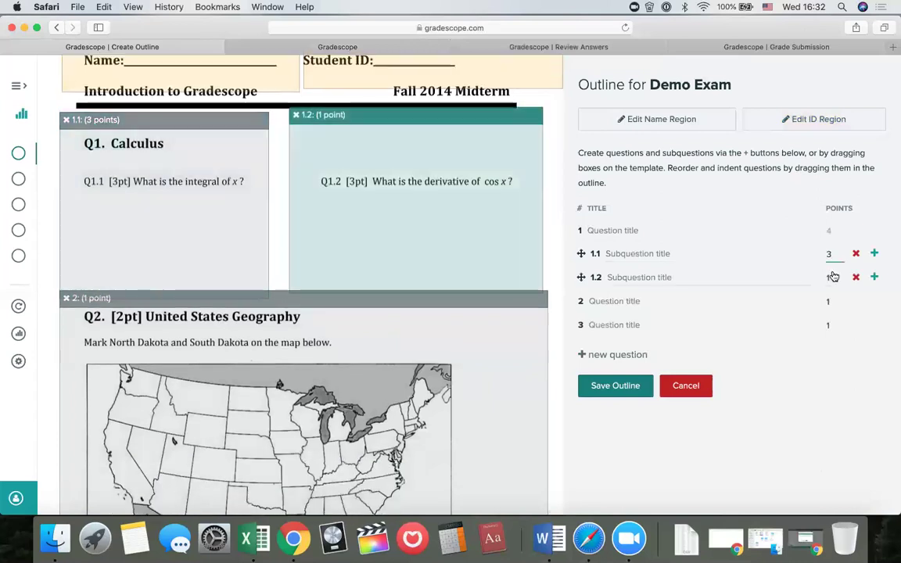
pyautogui.press('BackSpace')
pyautogui.write('3')
# Set question 2 to 2 points and question 3 to 4 points
pyautogui.click(832, 303)
pyautogui.press('BackSpace')
pyautogui.write('2')
pyautogui.click(831, 326)
pyautogui.press('BackSpace')
pyautogui.write('4')
pyautogui.click(827, 391)
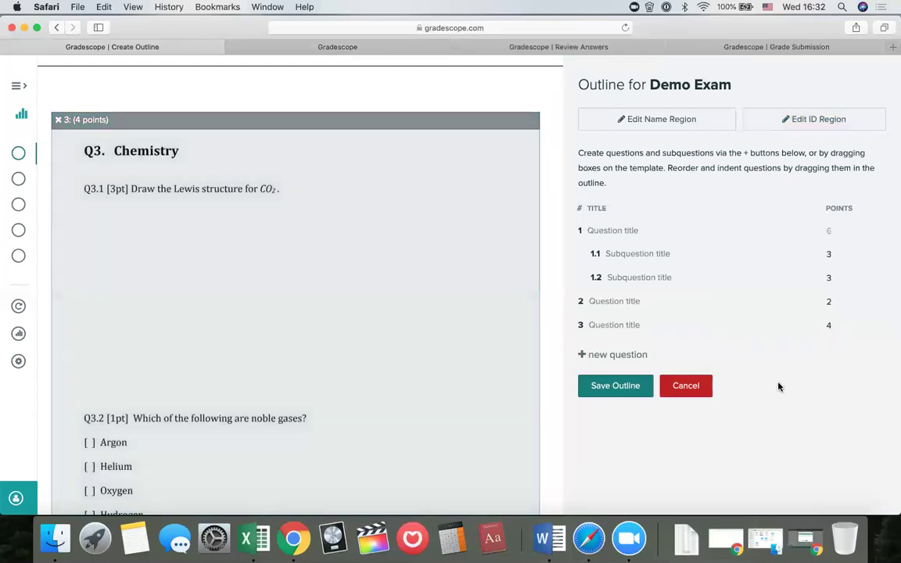
pyautogui.scroll(10, 439, 169)
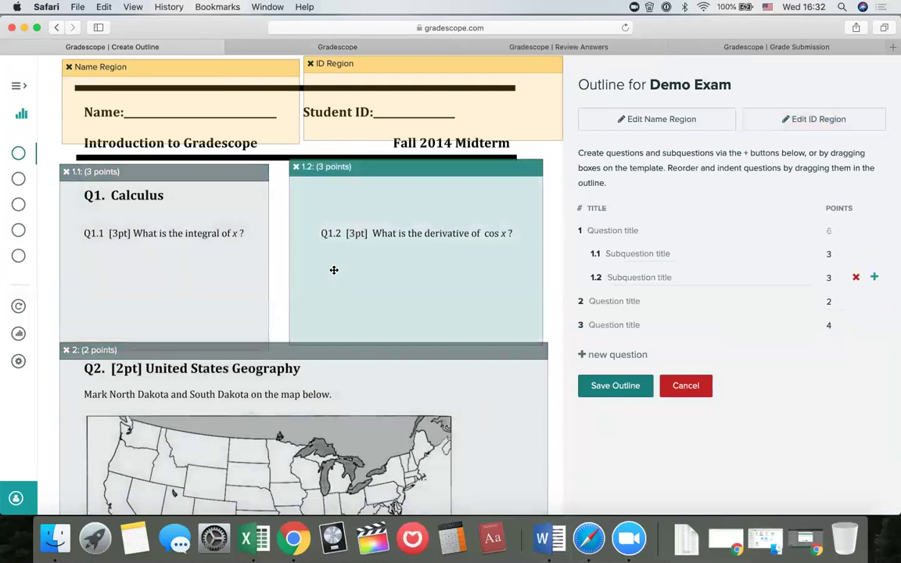
# Save the Demo Exam outline and go to its Manage Scans page, with the demomaterials Finder window alongside
pyautogui.click(618, 389)
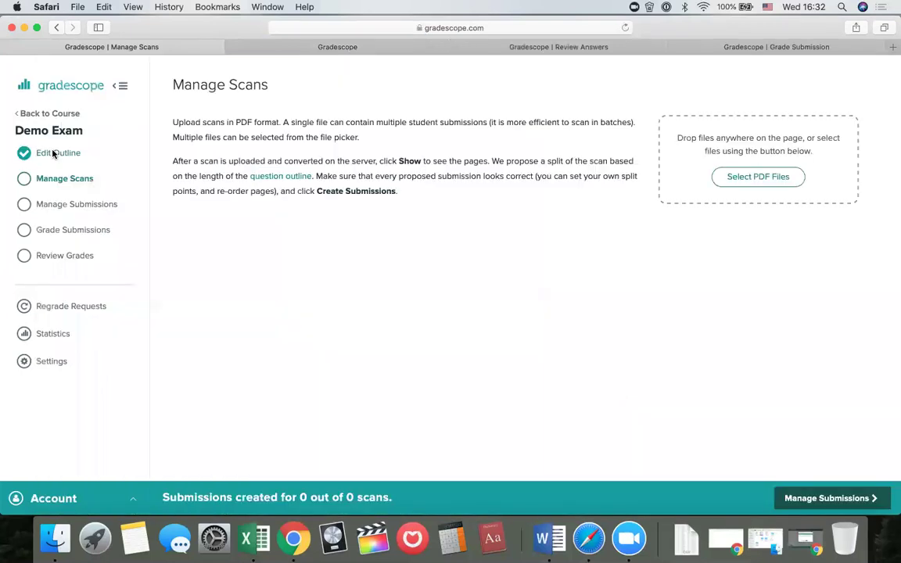
pyautogui.click(52, 153)
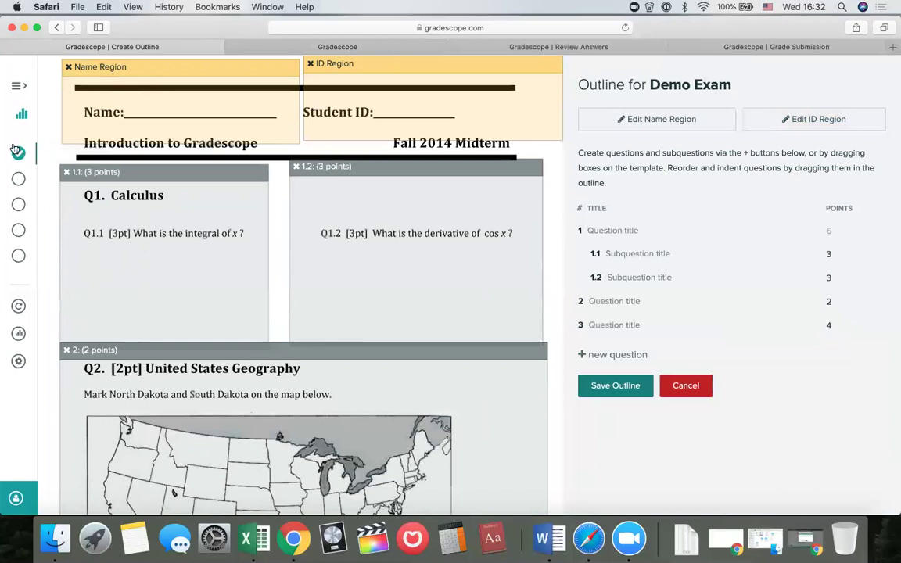
pyautogui.click(23, 180)
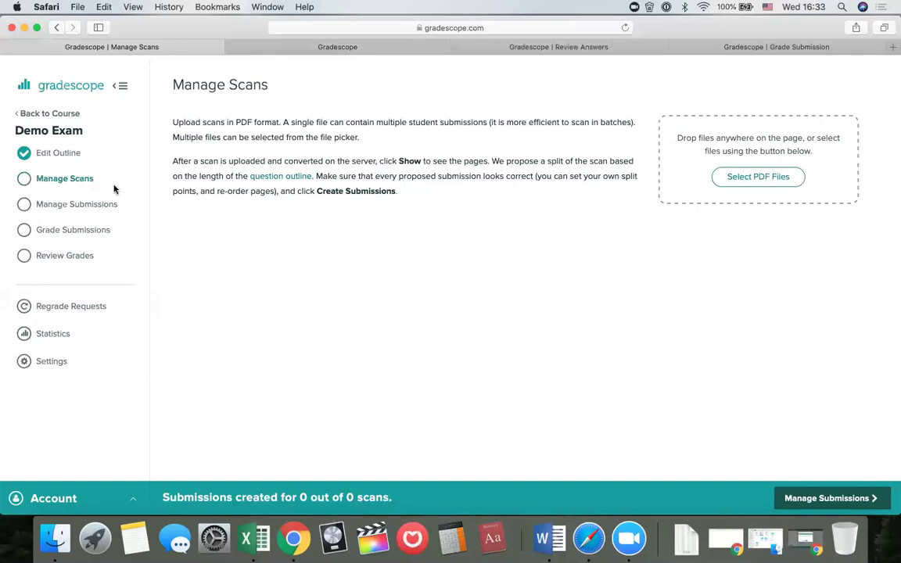
pyautogui.click(765, 538)
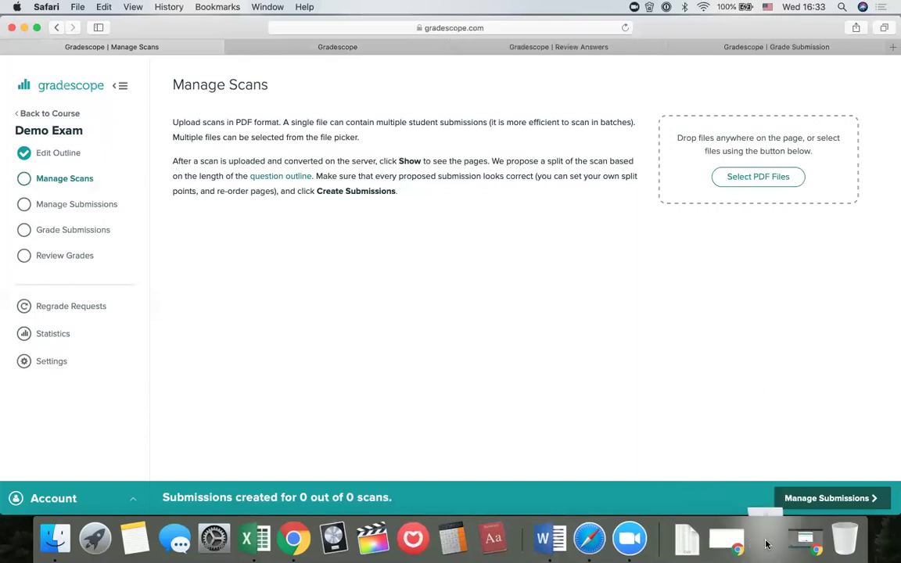
pyautogui.doubleClick(329, 129)
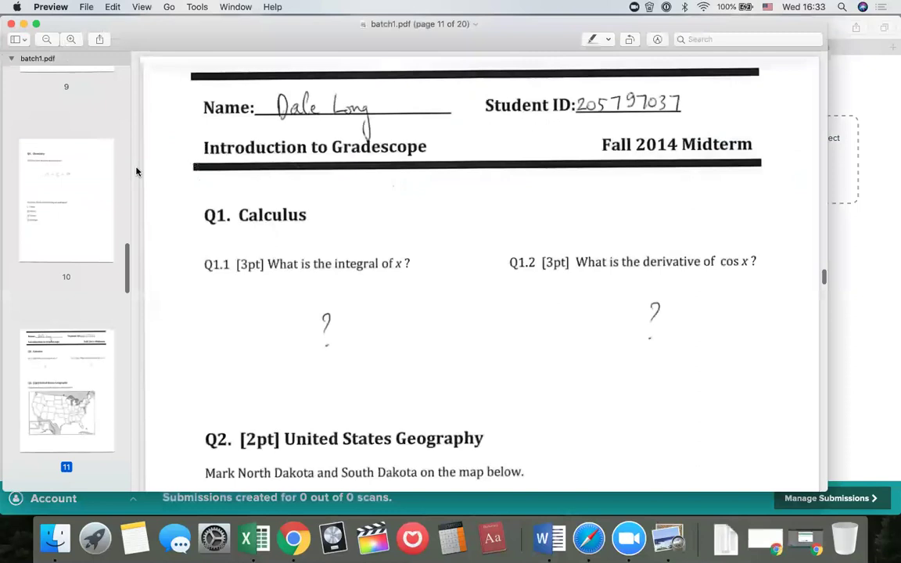
pyautogui.scroll(5, 75, 168)
pyautogui.scroll(10, 76, 177)
pyautogui.click(76, 178)
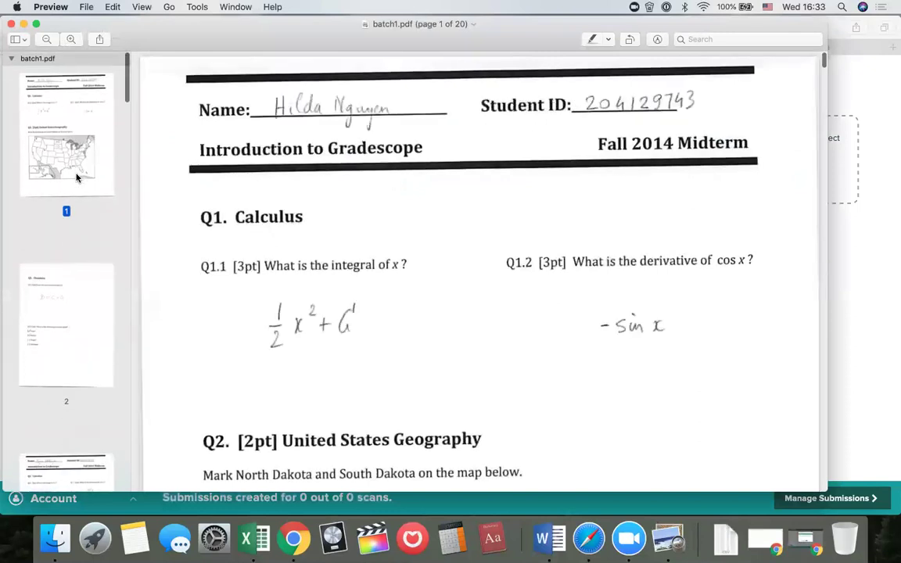
pyautogui.press('Down')
pyautogui.press('Down')
pyautogui.press('Down')
pyautogui.press('Down')
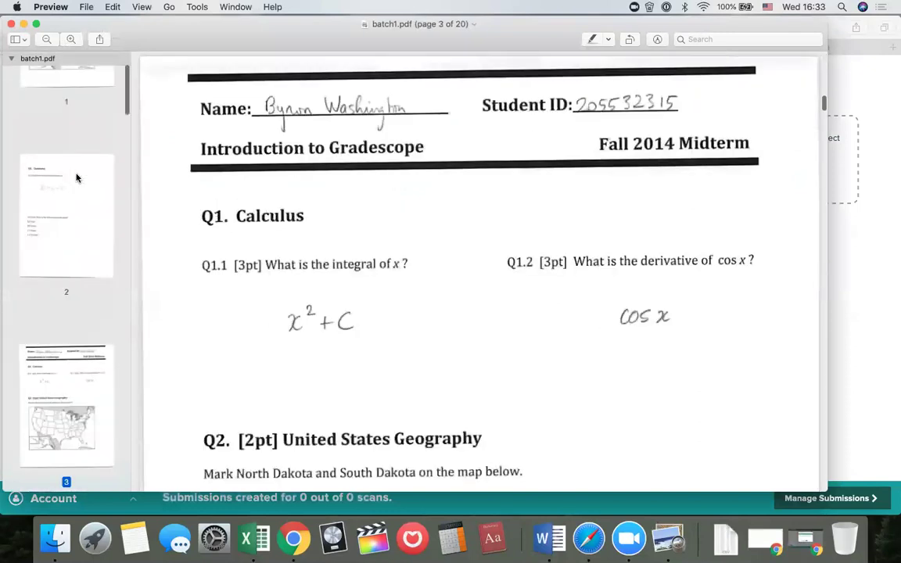
pyautogui.press('Down')
pyautogui.press('Down')
pyautogui.press('Down')
pyautogui.press('Down')
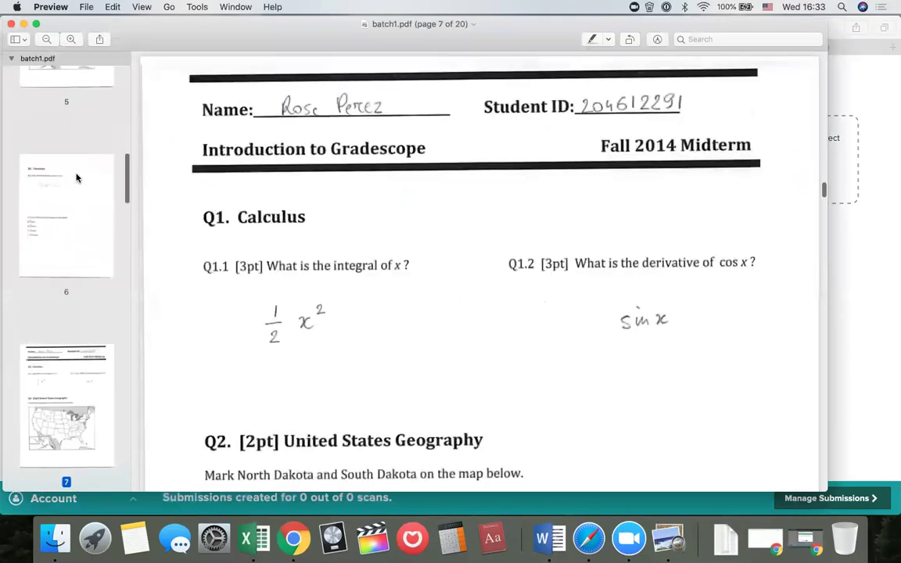
pyautogui.press('Down')
pyautogui.press('Down')
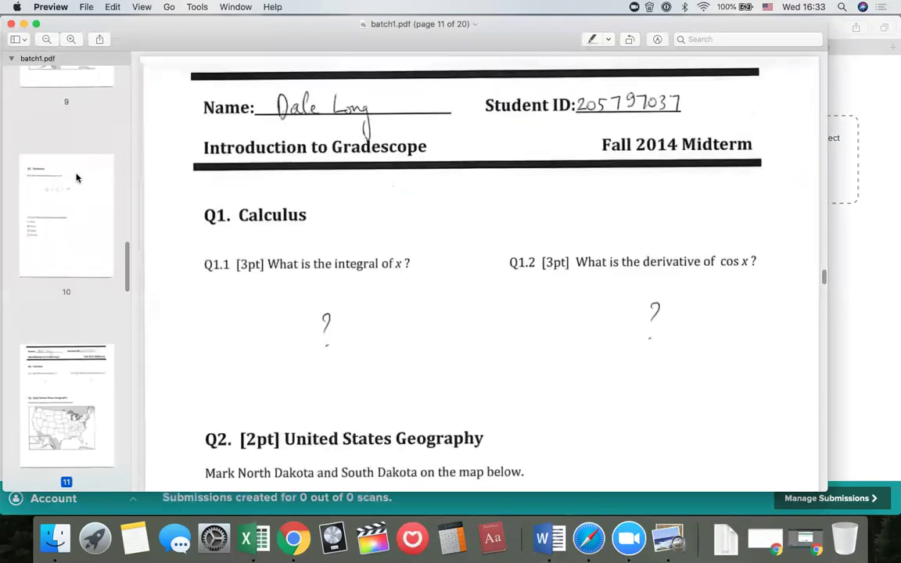
pyautogui.click(10, 25)
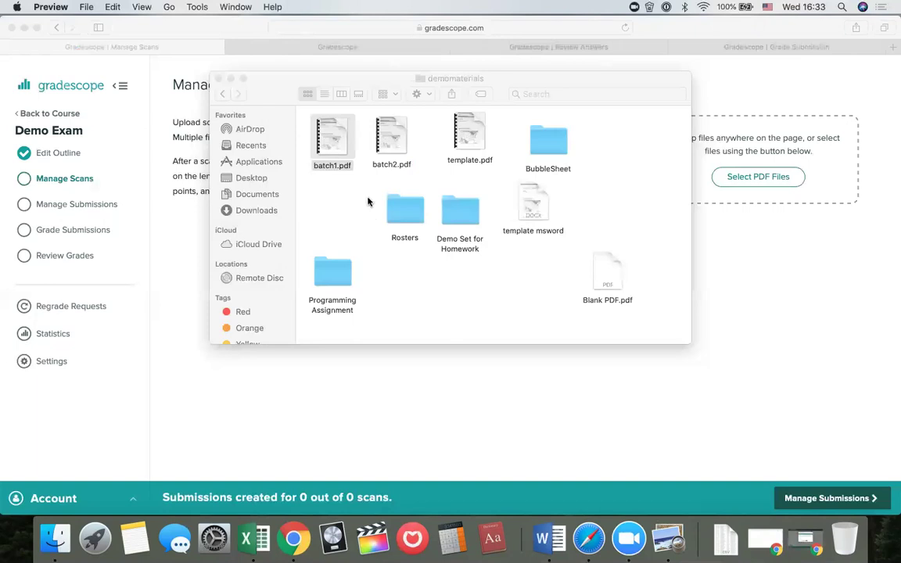
# Drag batch1.pdf and batch2.pdf from the demomaterials folder onto the Manage Scans drop zone
pyautogui.moveTo(396, 137)
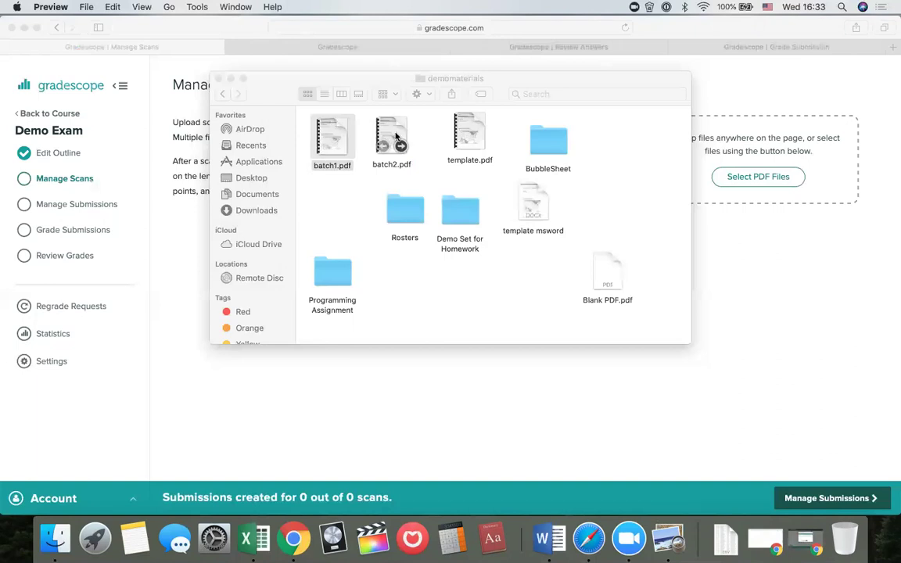
pyautogui.moveTo(328, 138); pyautogui.dragTo(834, 327)
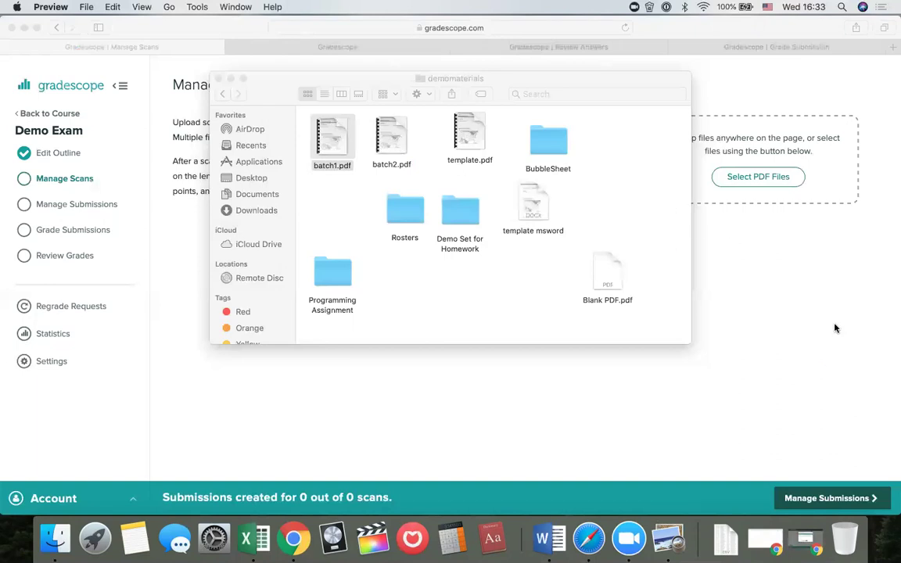
pyautogui.click(391, 139)
pyautogui.moveTo(602, 194); pyautogui.dragTo(772, 275)
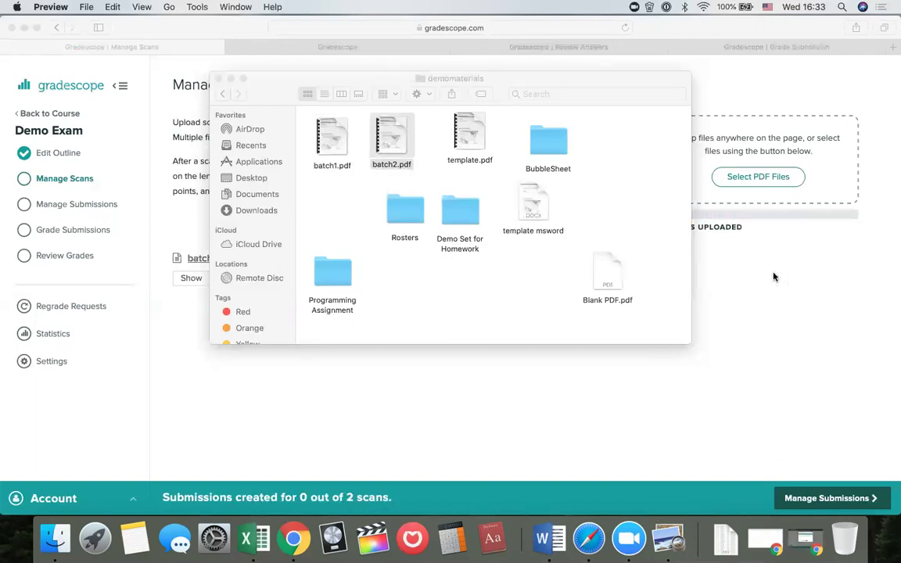
pyautogui.click(772, 278)
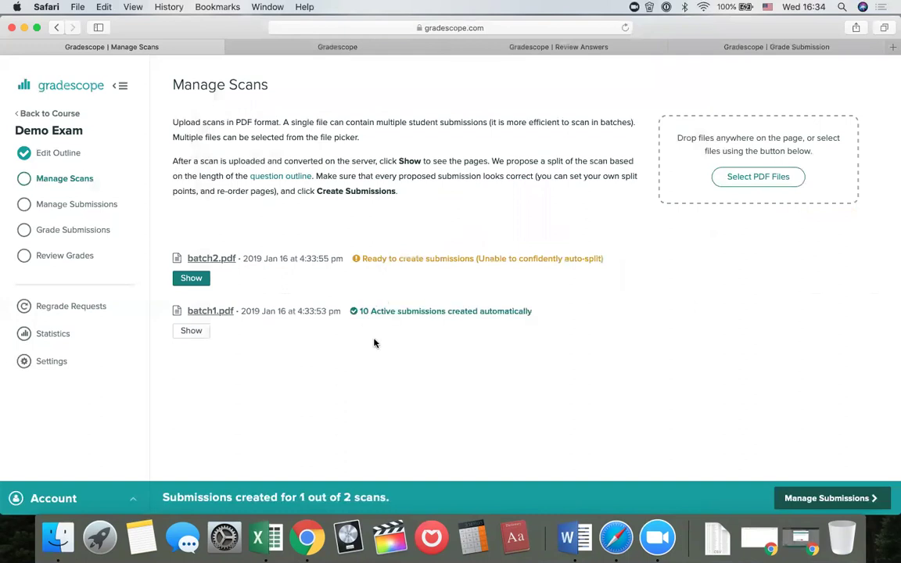
# Expand batch1.pdf's ten auto-created submissions and scroll through them
pyautogui.click(192, 331)
pyautogui.scroll(-8, 258, 338)
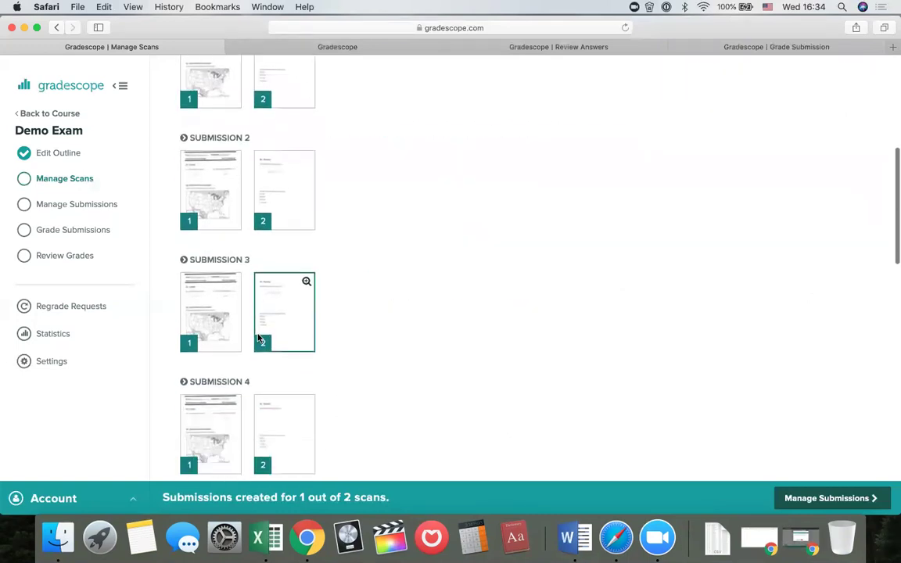
pyautogui.scroll(-8, 258, 339)
pyautogui.scroll(-10, 258, 338)
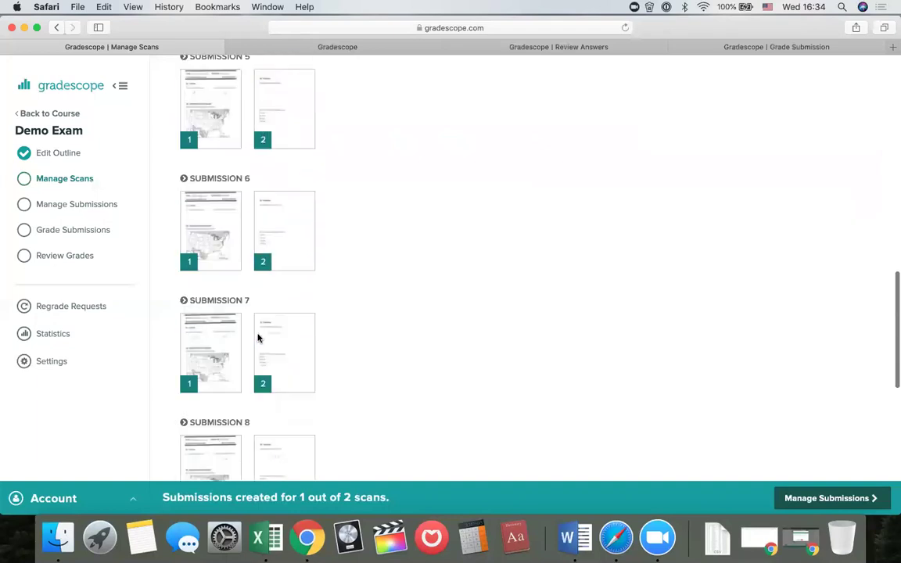
pyautogui.scroll(15, 258, 338)
pyautogui.scroll(10, 258, 337)
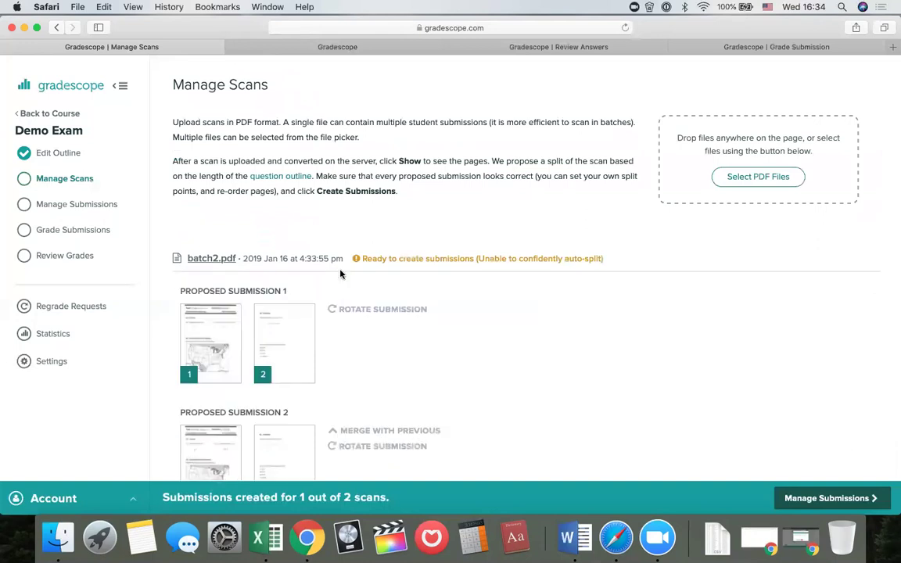
# Inspect page 3 of Proposed Submission 6 enlarged and adjust its page split
pyautogui.scroll(-10, 342, 276)
pyautogui.scroll(-4, 340, 274)
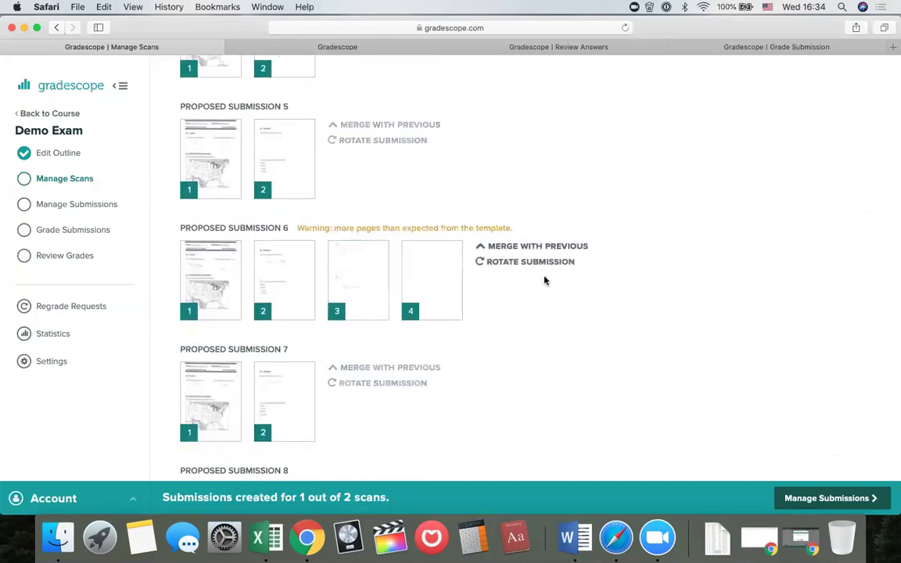
pyautogui.moveTo(376, 282)
pyautogui.click(381, 251)
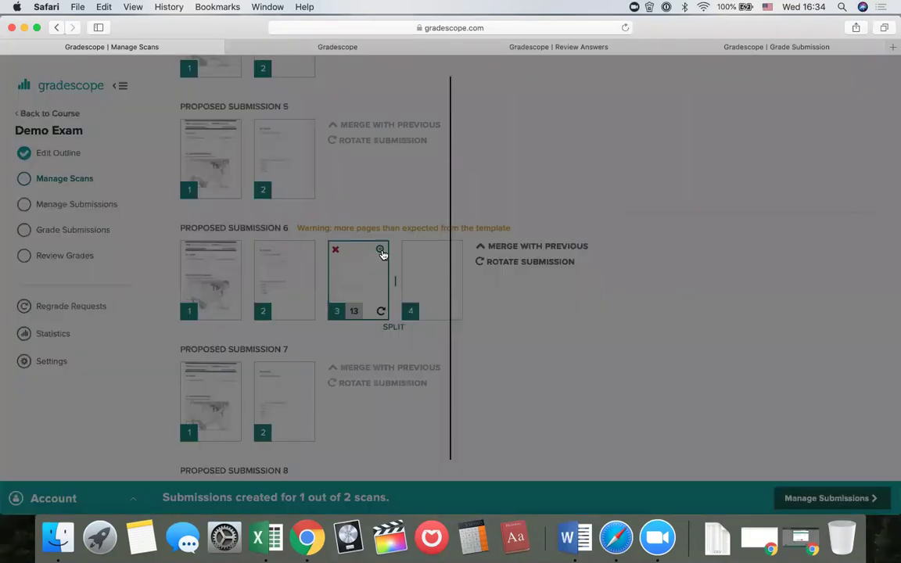
pyautogui.click(661, 330)
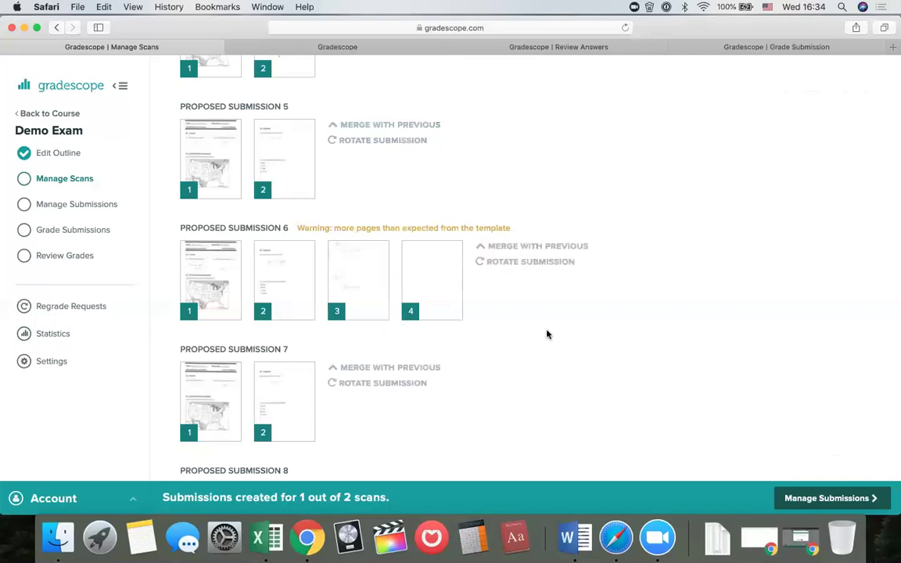
pyautogui.moveTo(446, 276)
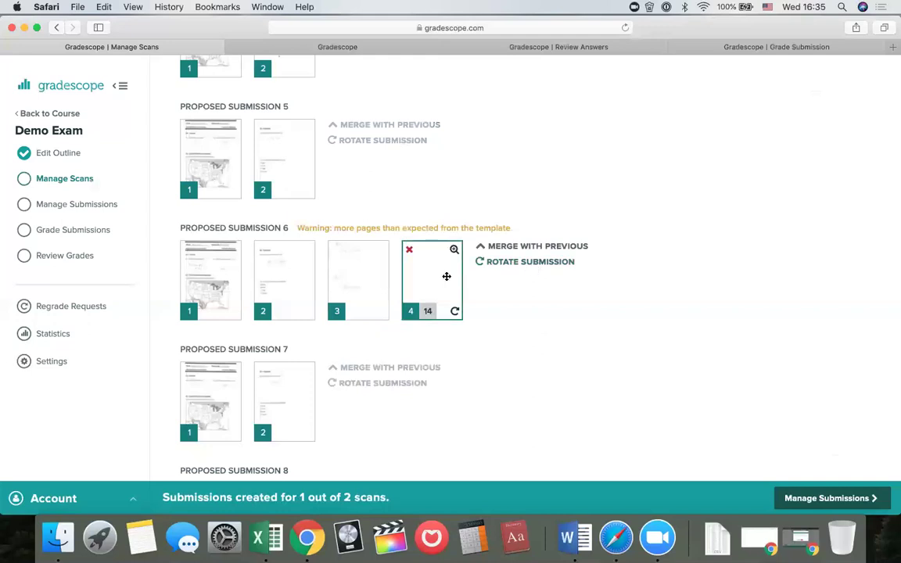
pyautogui.moveTo(373, 274); pyautogui.dragTo(434, 275)
# Create the 10 proposed submissions from batch2.pdf
pyautogui.scroll(-8, 449, 263)
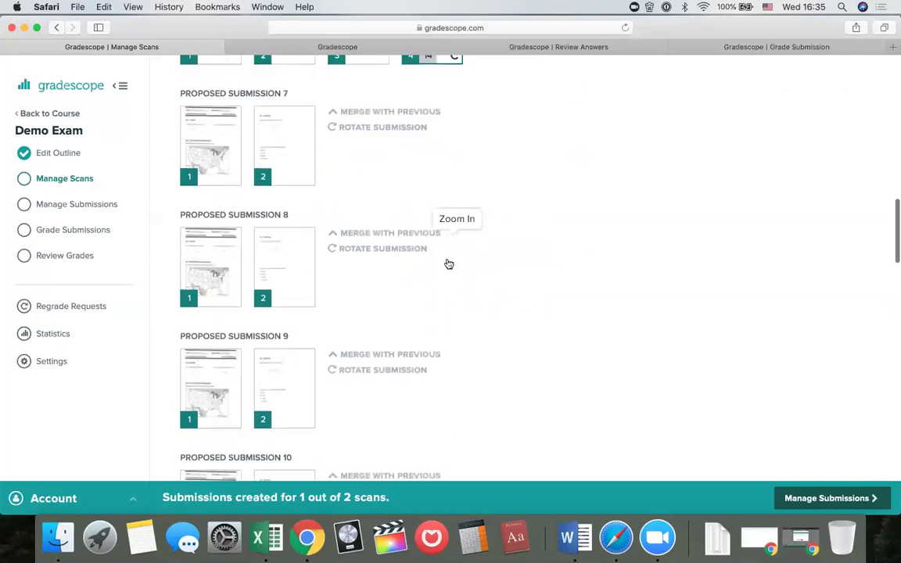
pyautogui.scroll(-2, 406, 298)
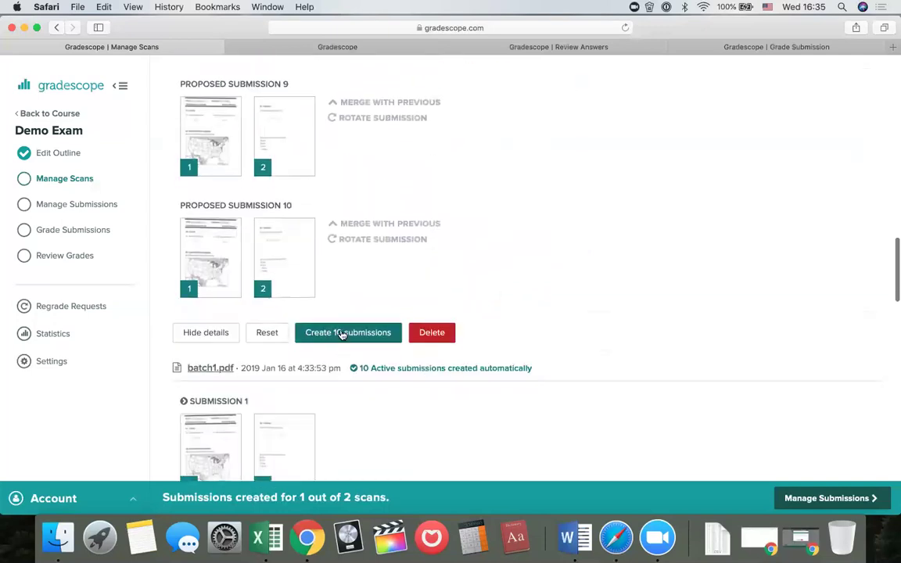
pyautogui.click(341, 334)
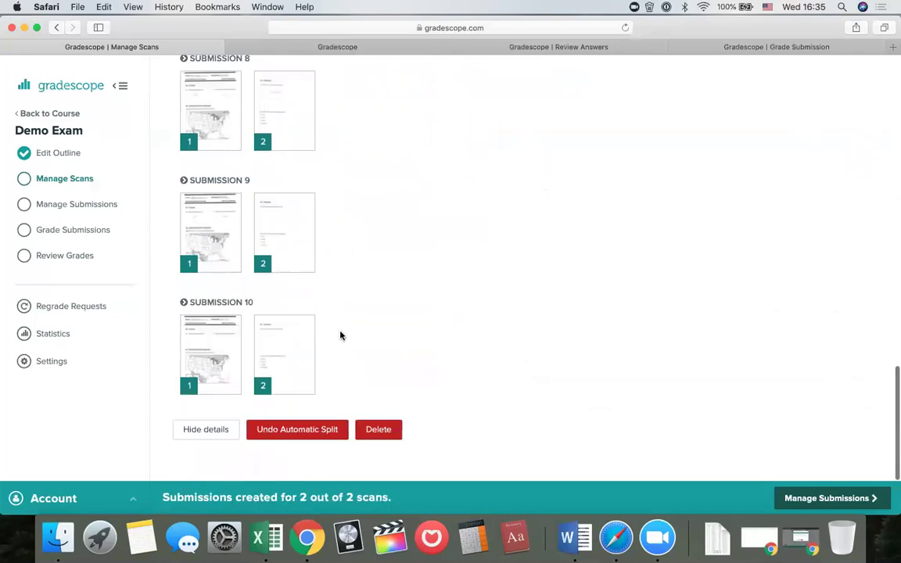
pyautogui.scroll(20, 340, 335)
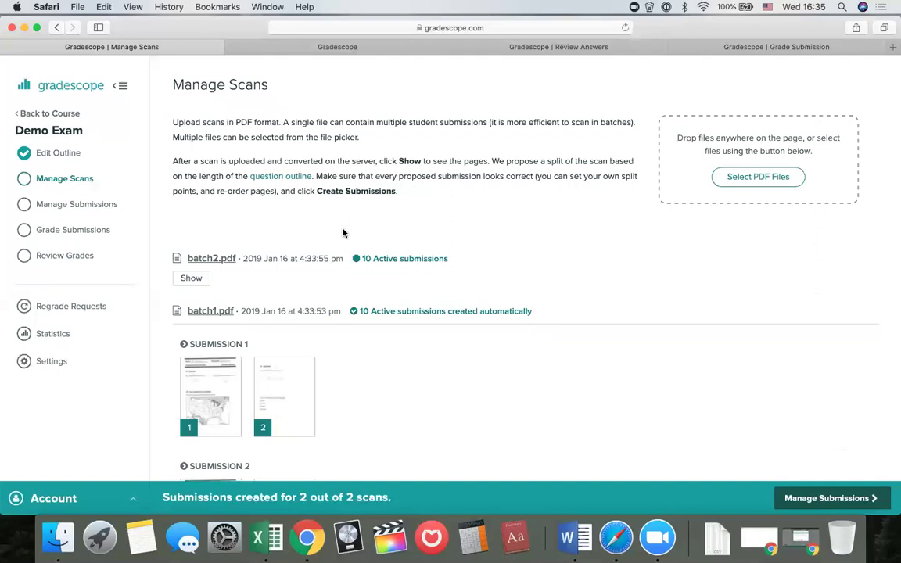
# Go to Manage Submissions and scroll through the 18 auto-assigned student matches
pyautogui.click(104, 206)
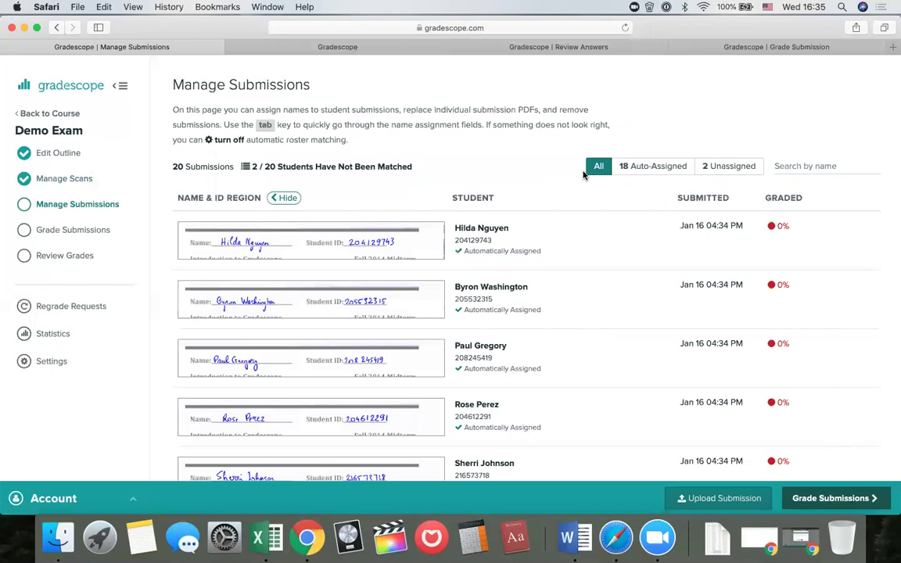
pyautogui.scroll(-2, 585, 175)
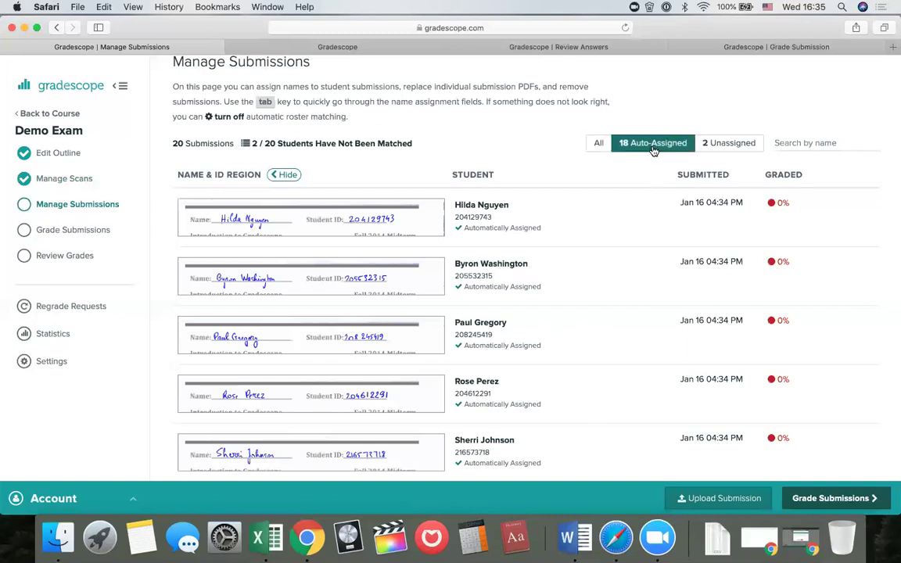
pyautogui.moveTo(313, 217)
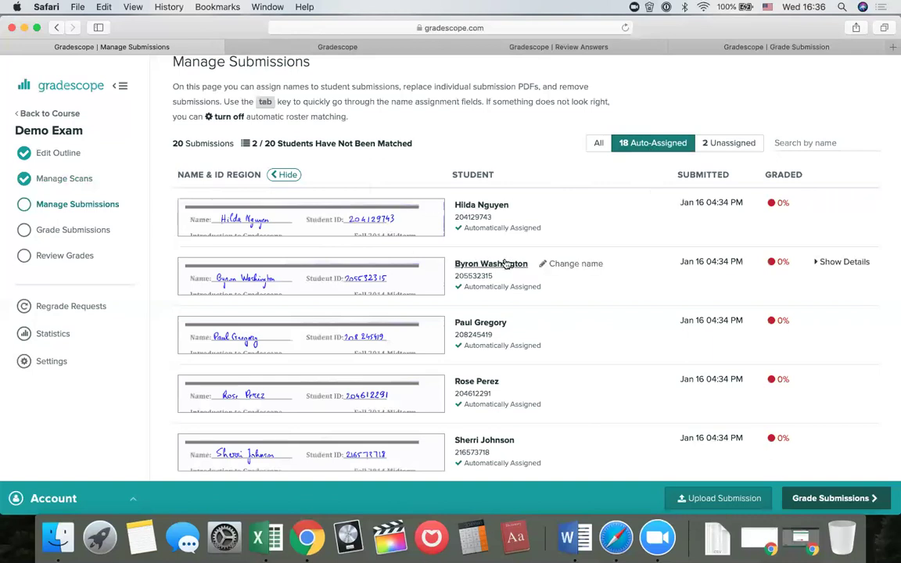
pyautogui.scroll(-1, 470, 266)
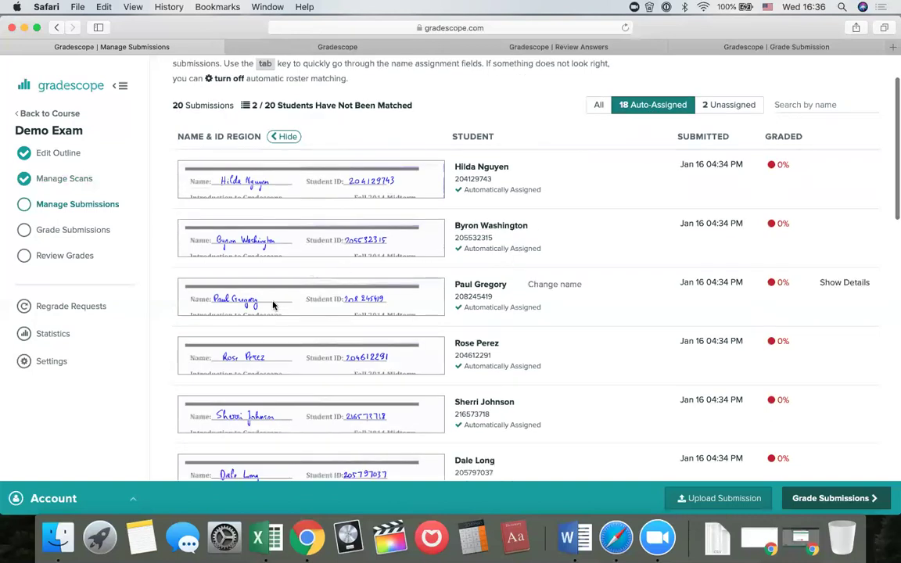
pyautogui.scroll(-17, 557, 305)
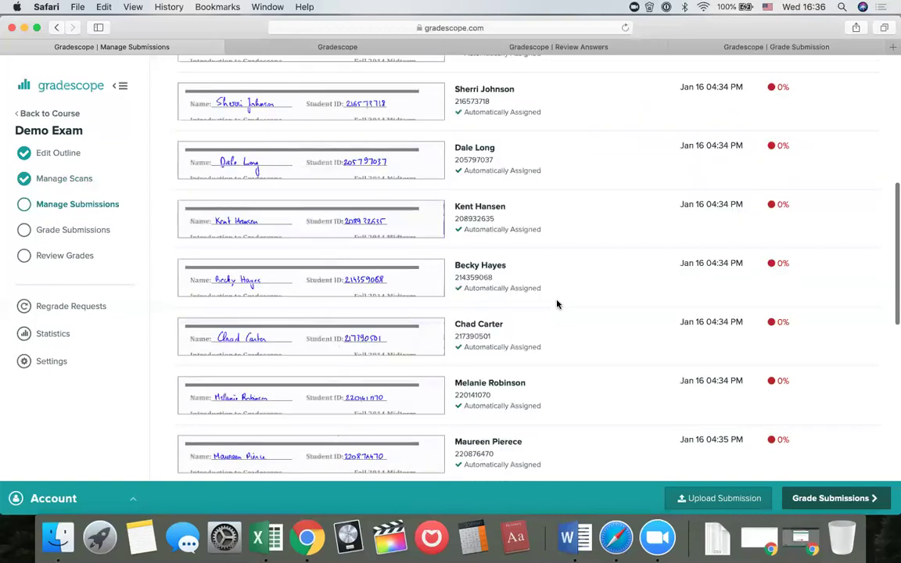
pyautogui.scroll(-4, 557, 305)
pyautogui.scroll(20, 557, 304)
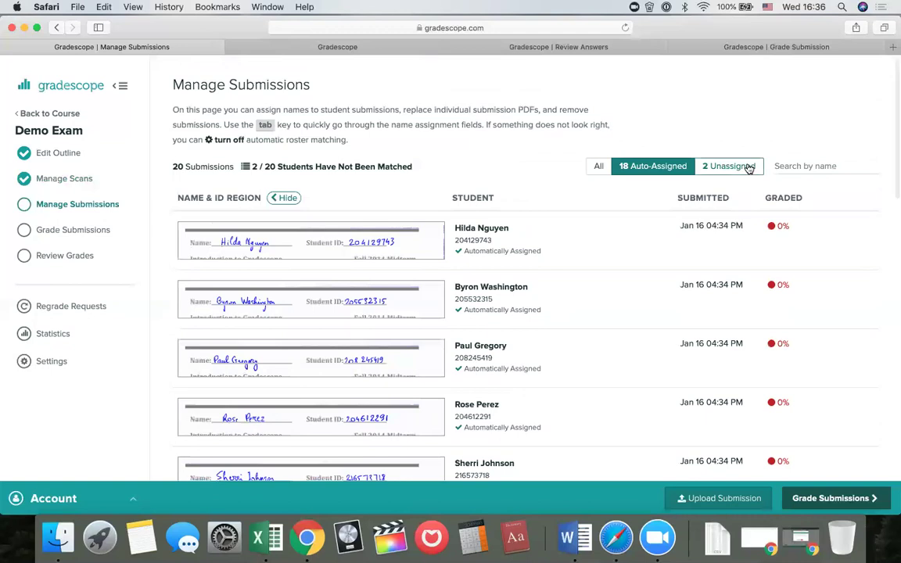
# Filter to the 2 unassigned submissions and assign each to its roster student by name
pyautogui.click(749, 167)
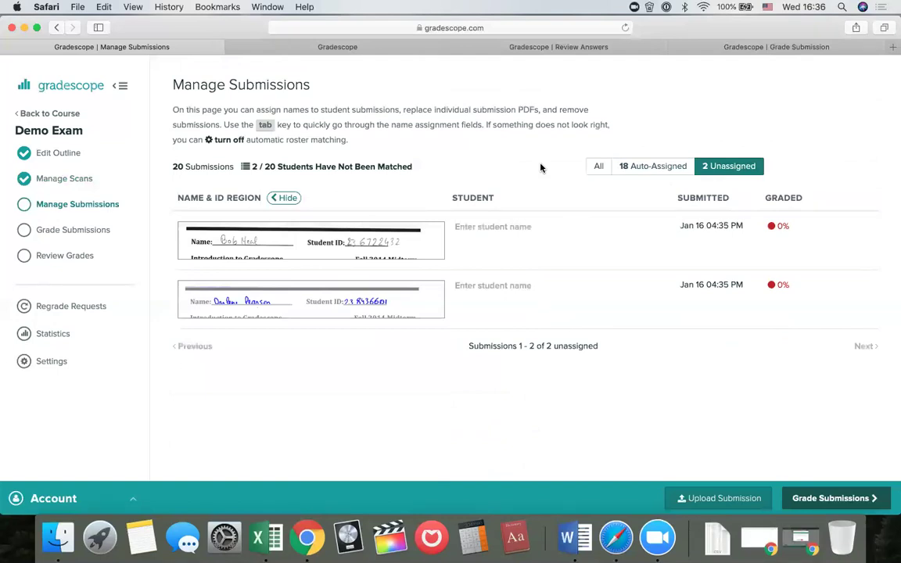
pyautogui.click(461, 287)
pyautogui.write('d')
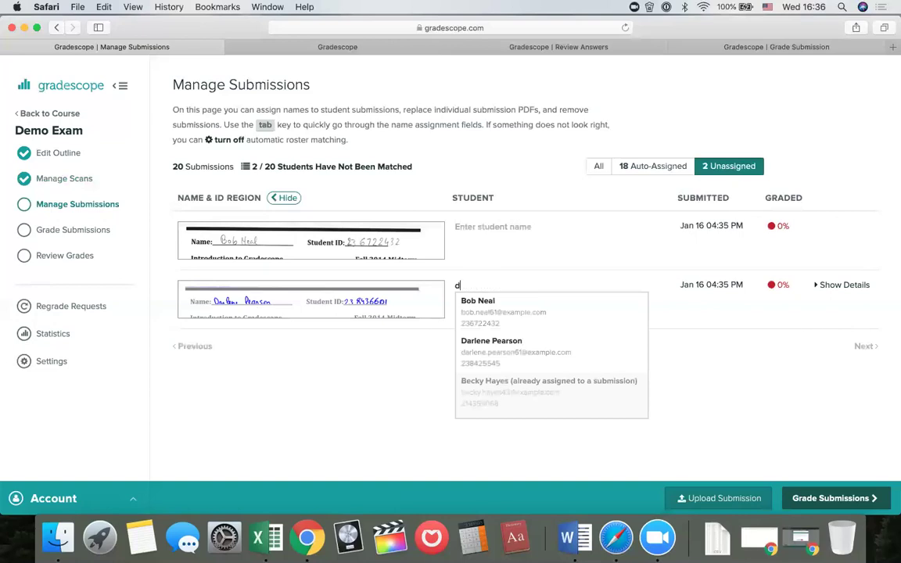
pyautogui.write('ar')
pyautogui.click(500, 302)
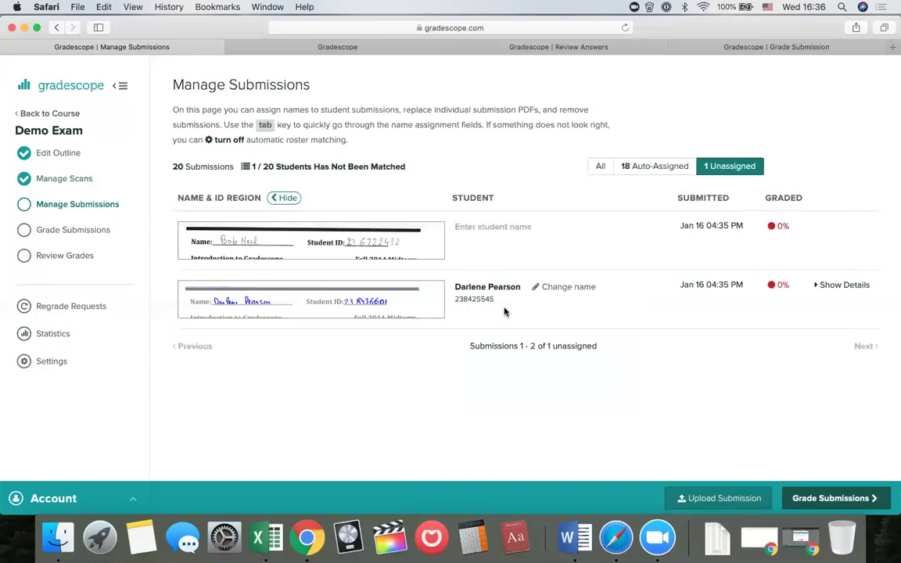
pyautogui.click(474, 226)
pyautogui.write('b')
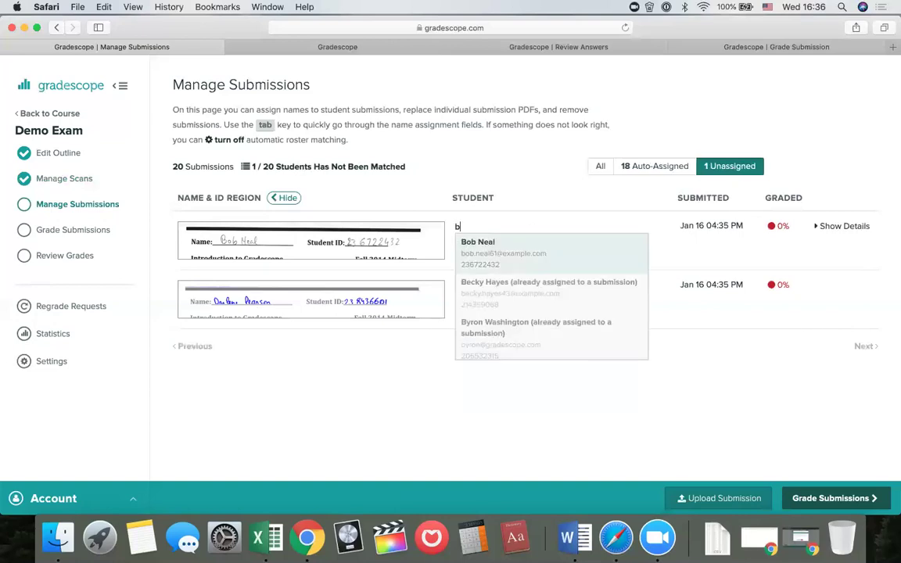
pyautogui.write('ob')
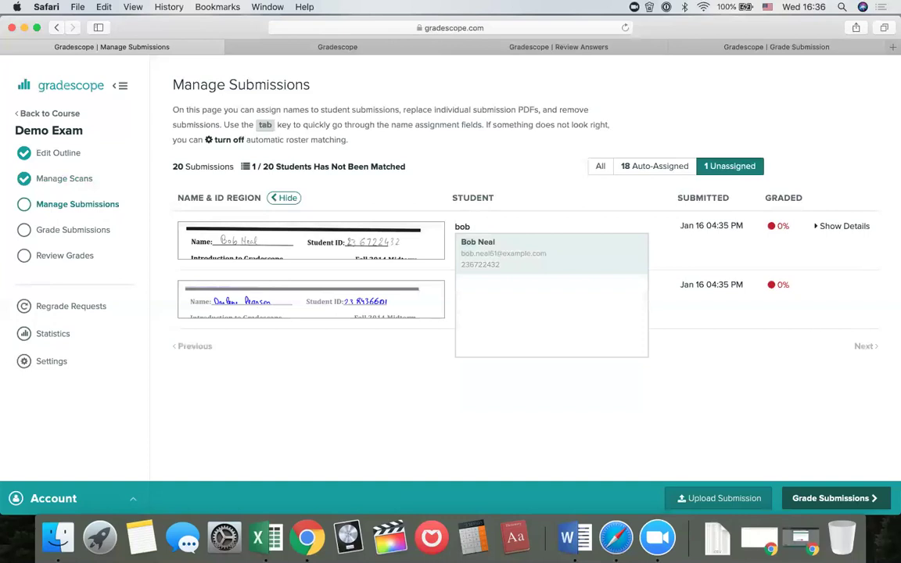
pyautogui.click(502, 253)
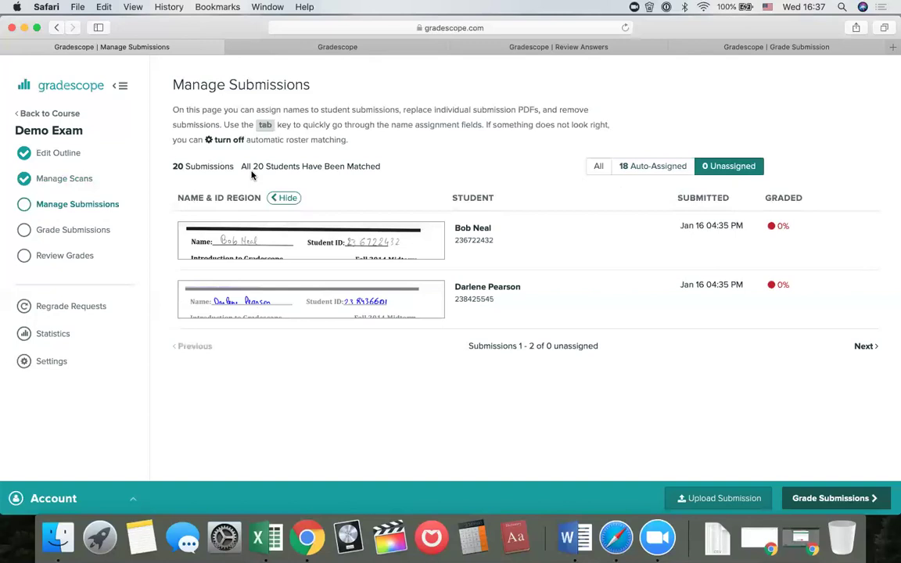
# Leave the Demo Exam submissions and open the course's Assignments list
pyautogui.moveTo(240, 166); pyautogui.dragTo(419, 173)
pyautogui.click(419, 173)
pyautogui.click(69, 113)
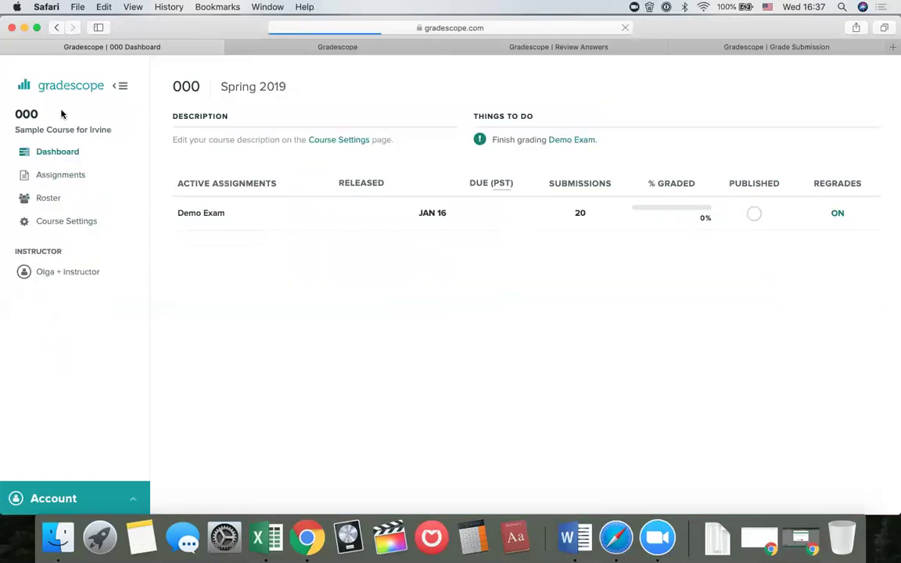
pyautogui.click(56, 175)
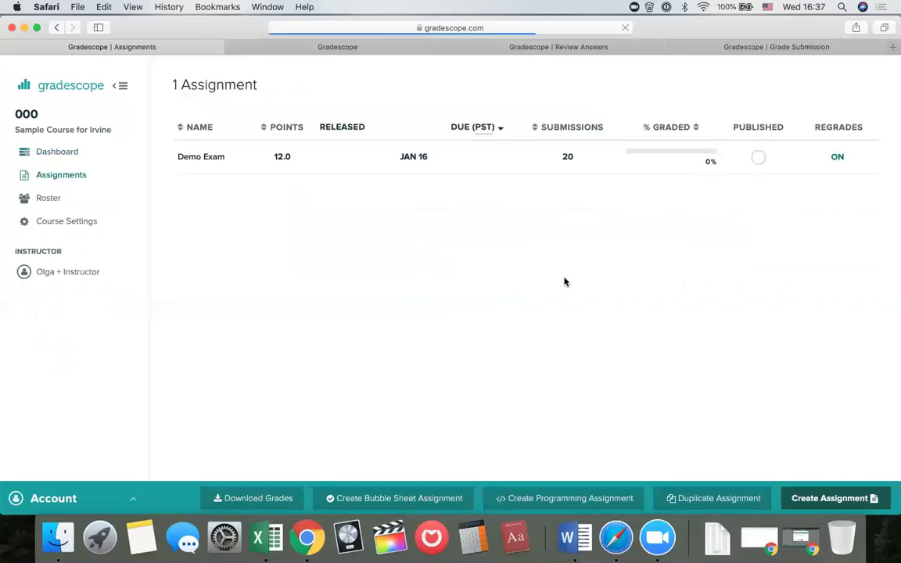
# Create a new assignment using homeworktemplate.pdf from Demo Set for Homework as its template
pyautogui.click(824, 498)
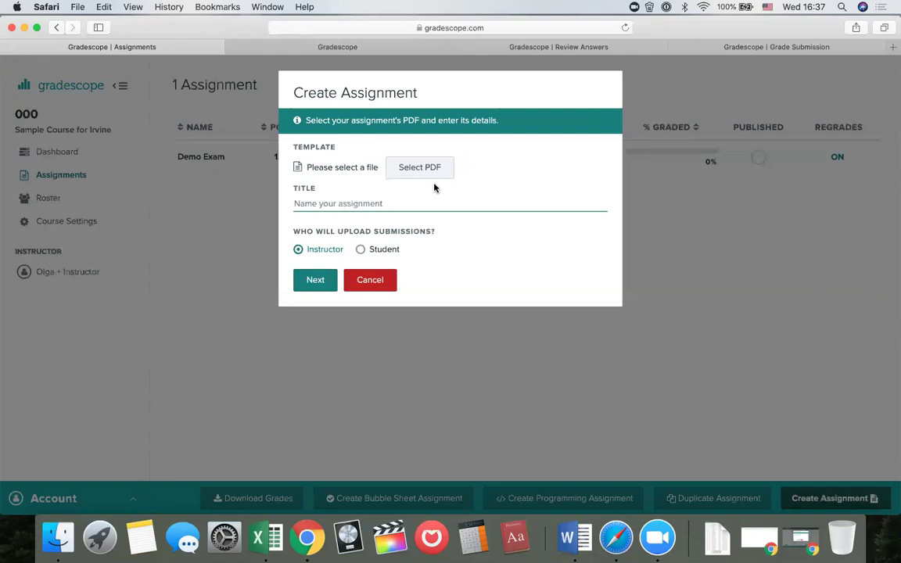
pyautogui.click(432, 167)
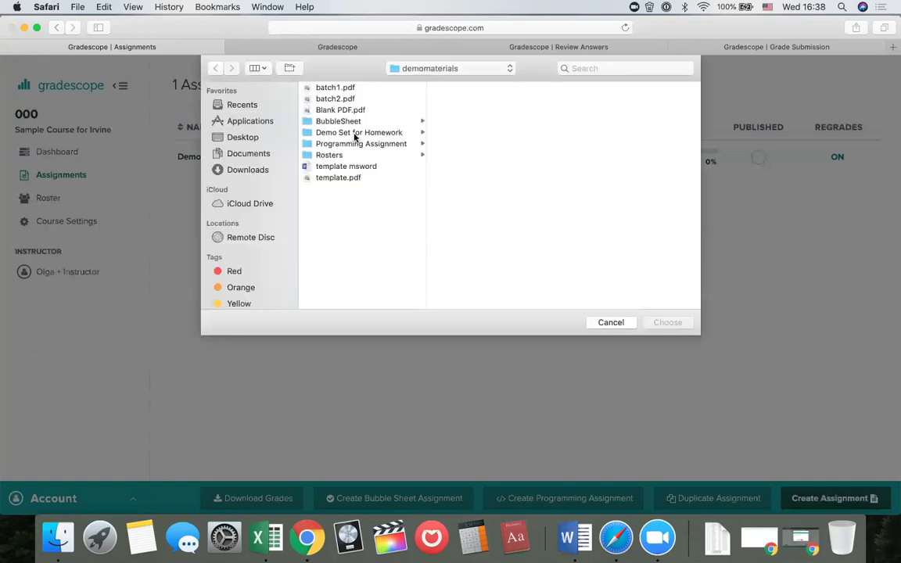
pyautogui.click(354, 133)
pyautogui.click(457, 99)
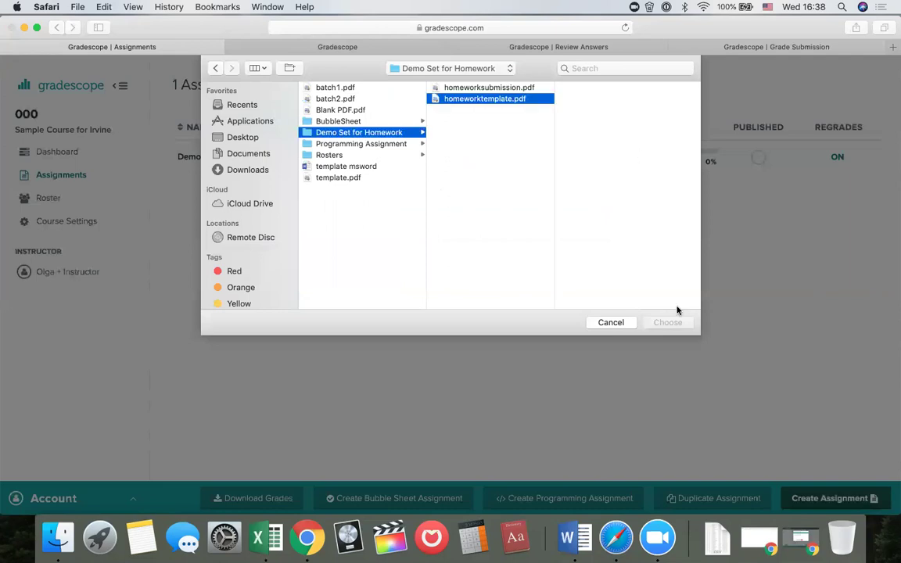
pyautogui.click(668, 323)
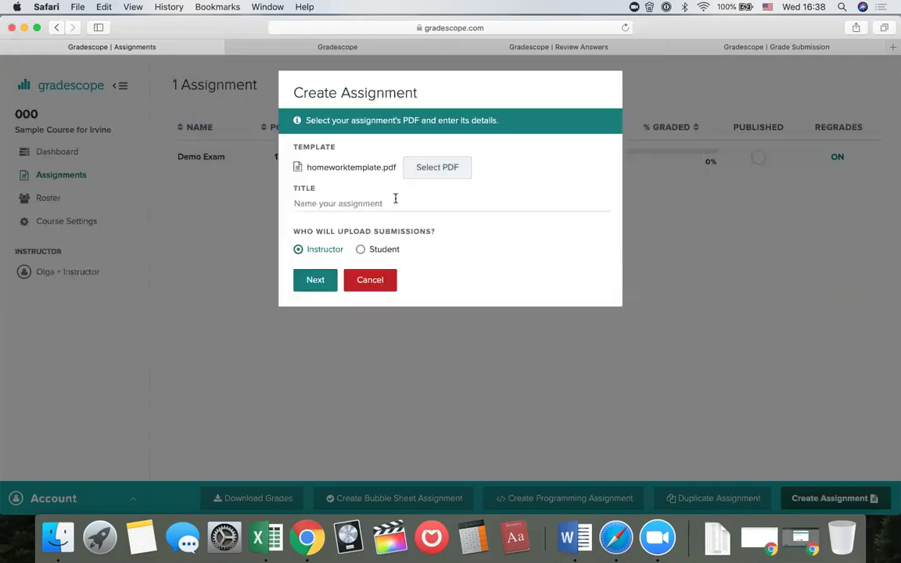
# Title the assignment 'Demo Homework' and make it student-submitted
pyautogui.click(393, 199)
pyautogui.write('Demo Homework')
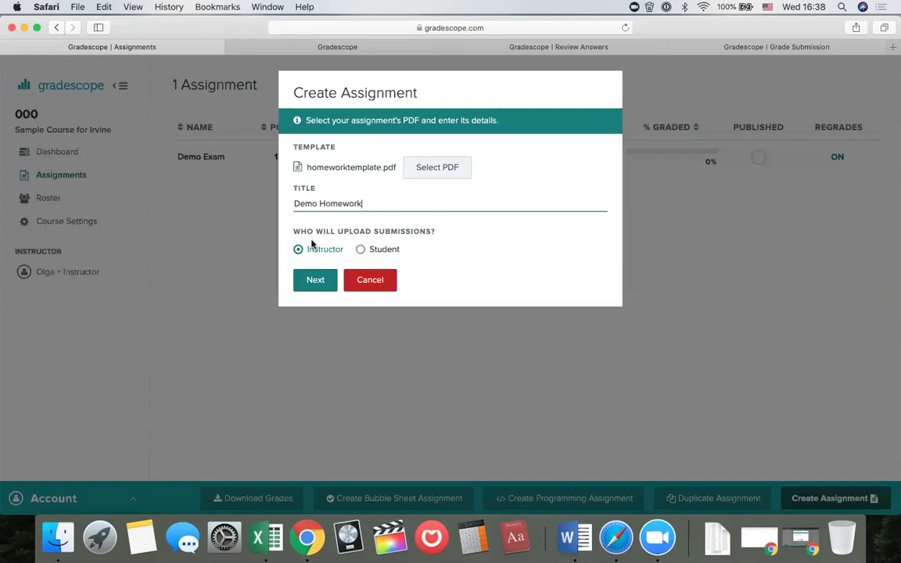
pyautogui.click(381, 252)
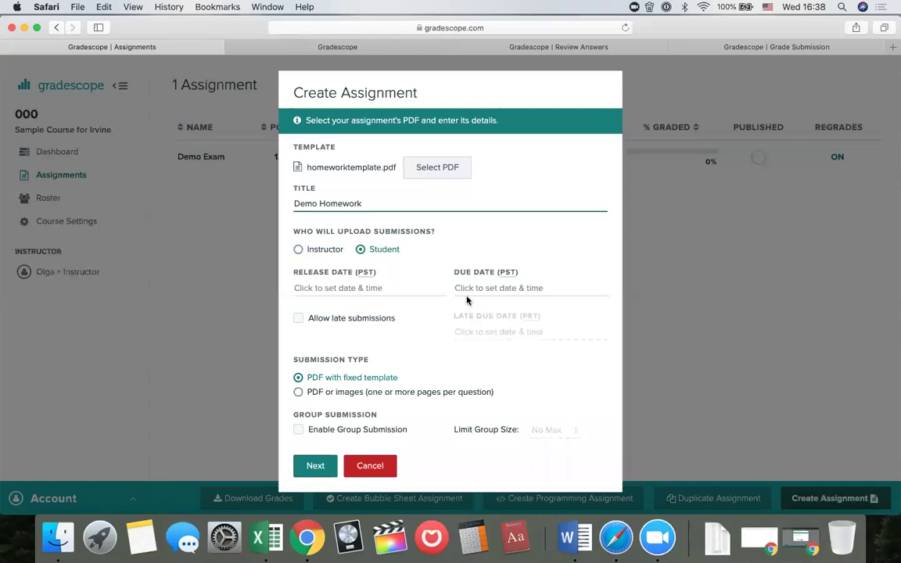
# Set the release date to Dec 31 and the due date to Jan 31 at 4:00 PM
pyautogui.click(342, 288)
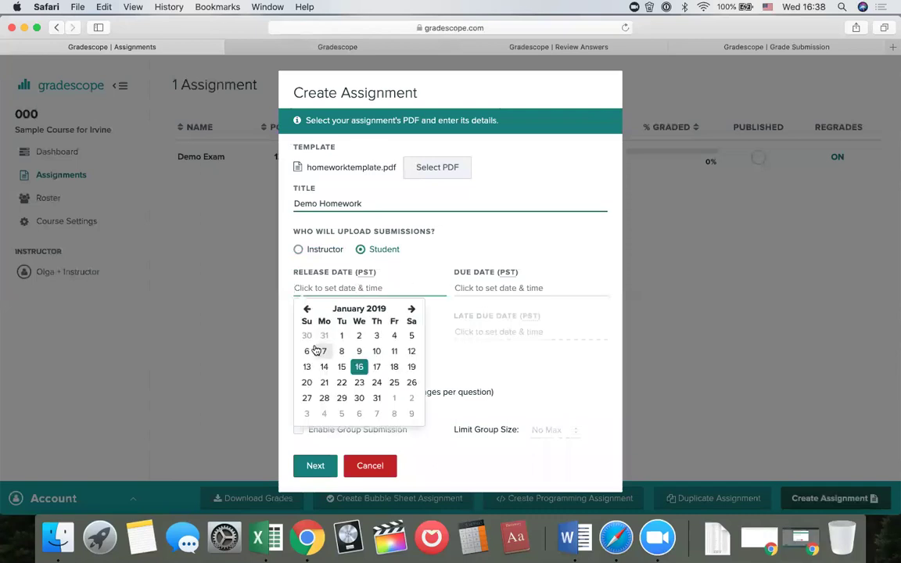
pyautogui.click(324, 336)
pyautogui.click(480, 288)
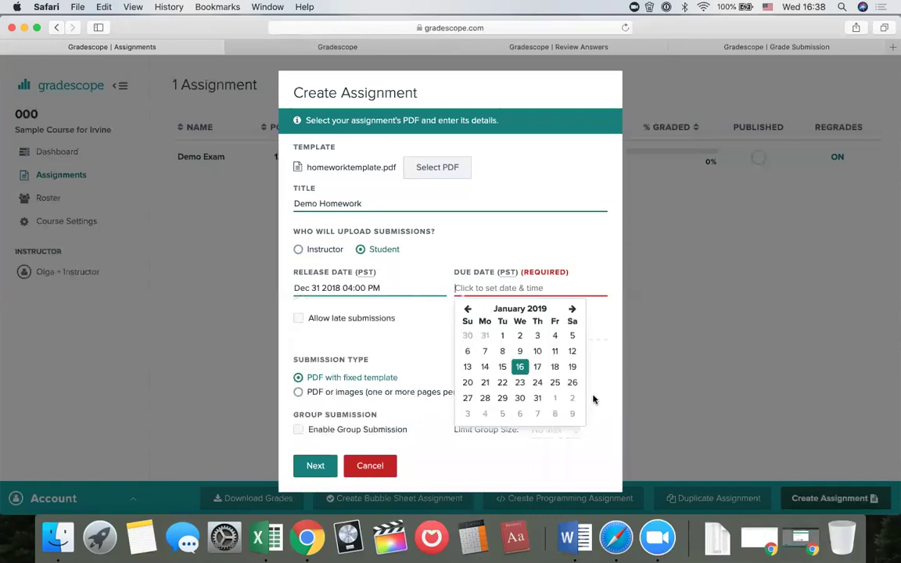
pyautogui.click(538, 398)
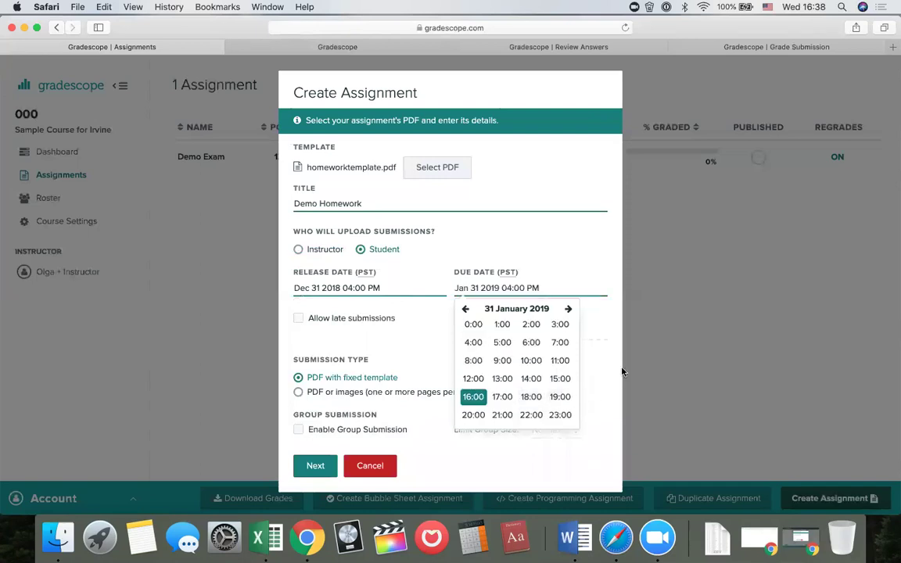
pyautogui.click(557, 335)
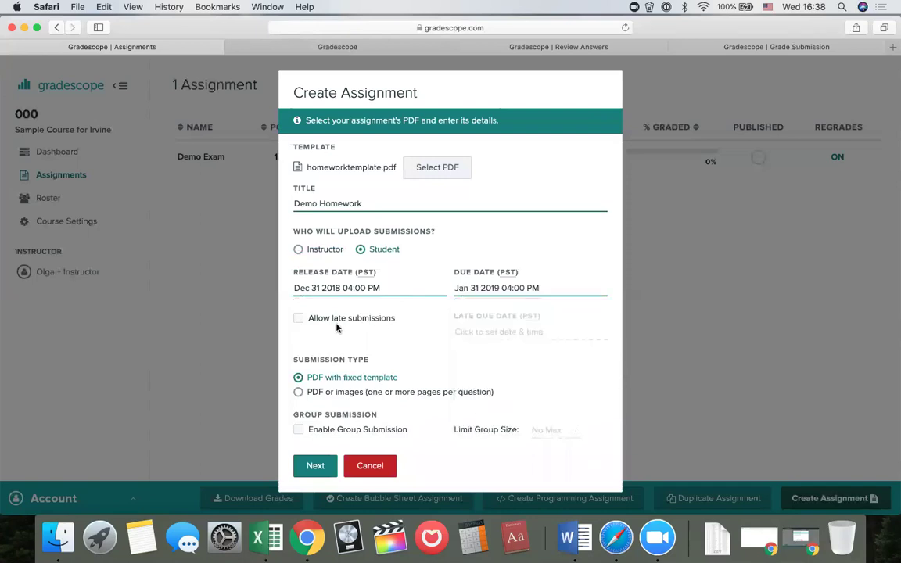
# Allow late submissions until Feb 1 at 4:00 PM
pyautogui.click(338, 325)
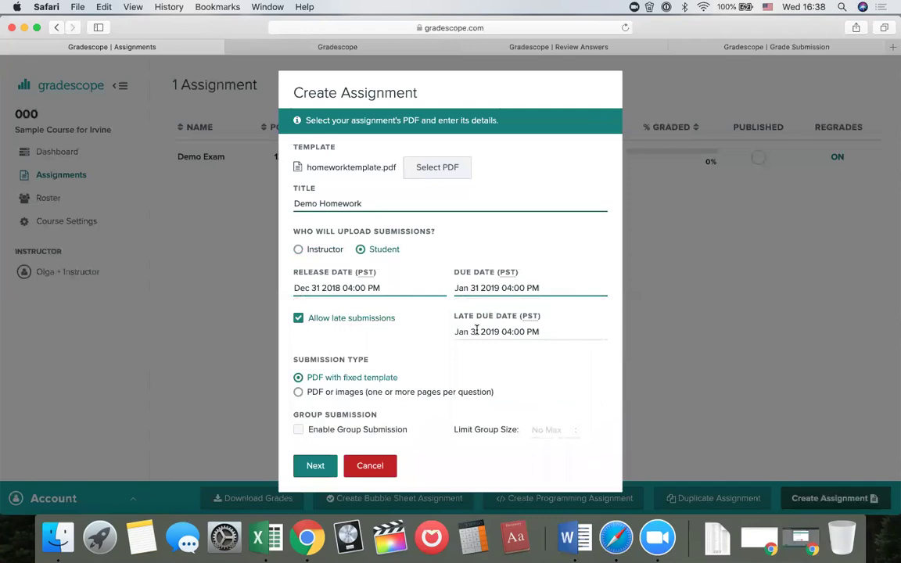
pyautogui.click(476, 330)
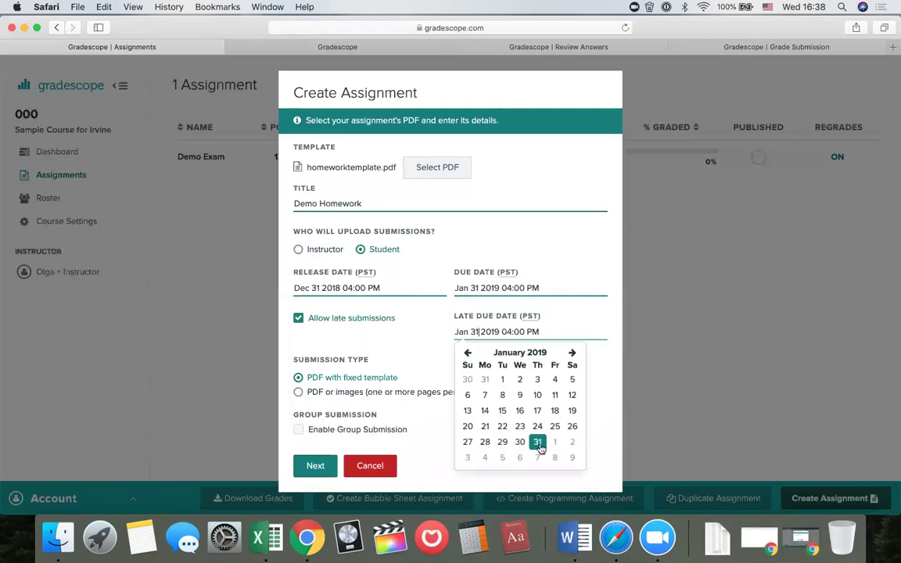
pyautogui.click(503, 442)
pyautogui.click(404, 348)
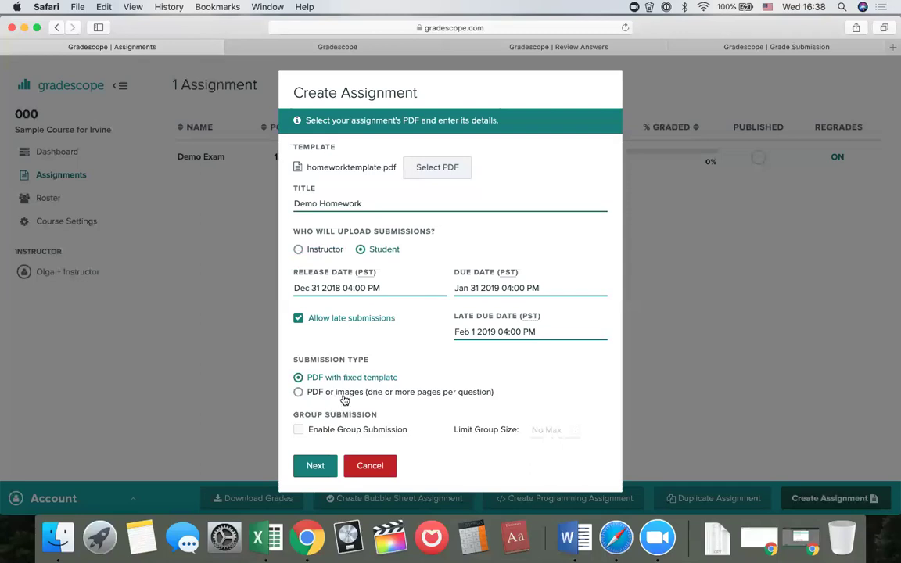
# Accept PDF or image submissions, allow groups of up to 3, and continue to the outline
pyautogui.click(314, 393)
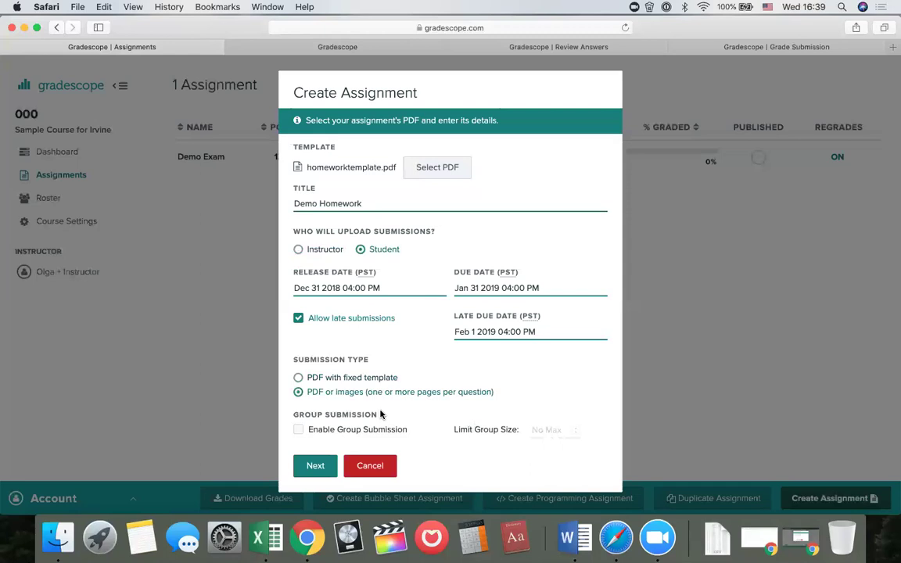
pyautogui.click(337, 433)
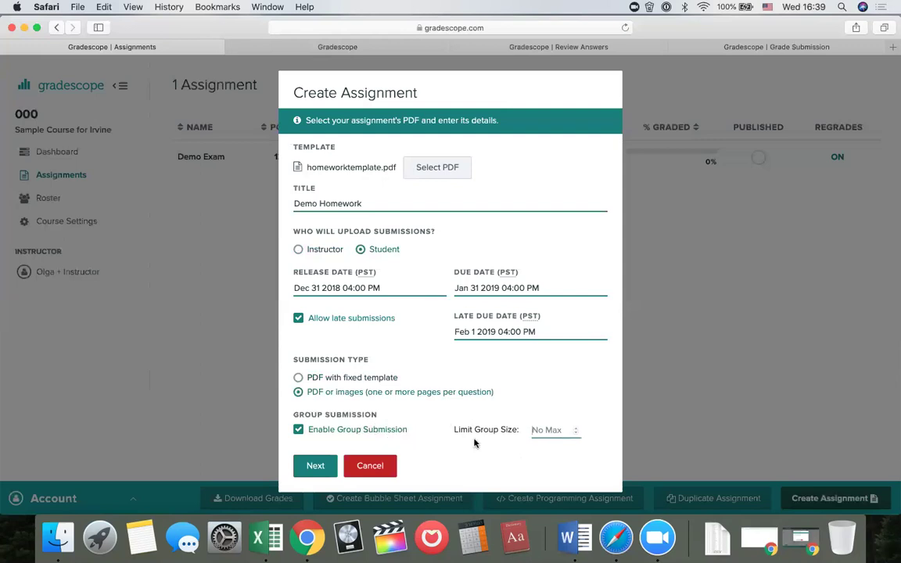
pyautogui.write('3')
pyautogui.click(315, 466)
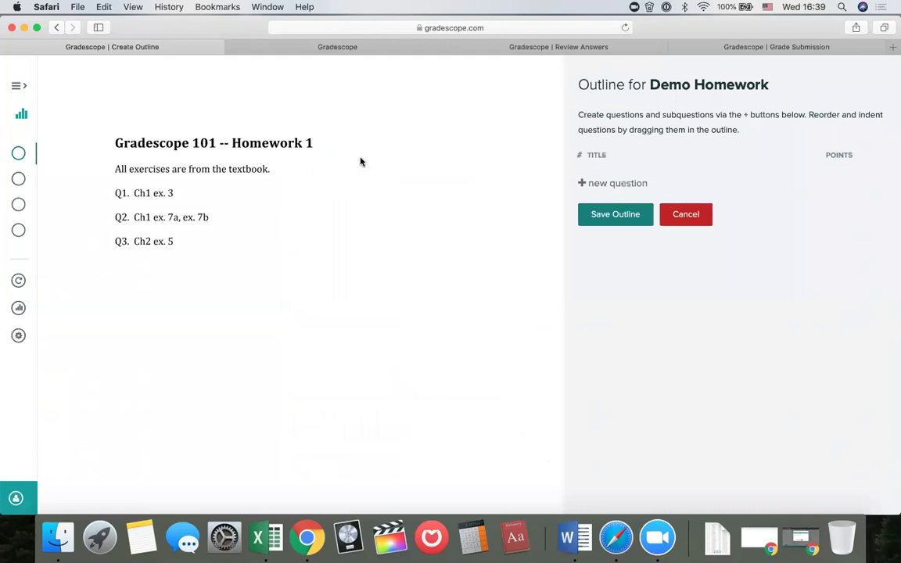
# Add three questions to the Demo Homework outline
pyautogui.click(605, 188)
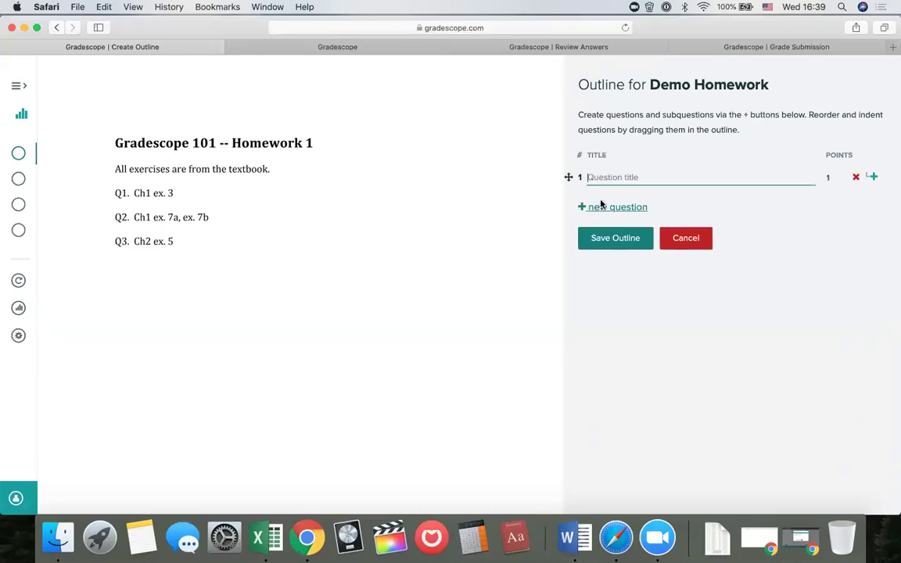
pyautogui.click(602, 206)
pyautogui.click(609, 232)
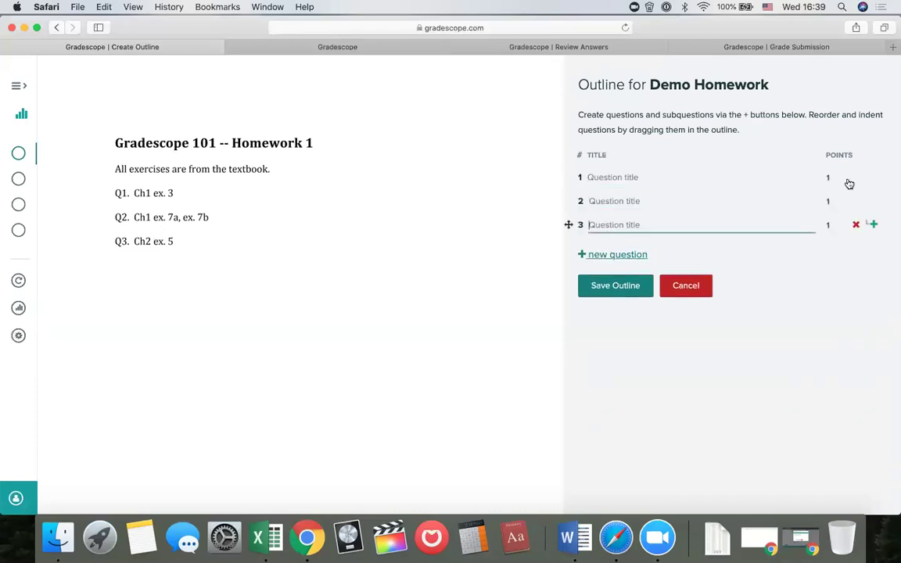
# Set each of the three questions to 10 points and save the outline
pyautogui.click(830, 178)
pyautogui.write('0')
pyautogui.click(833, 202)
pyautogui.write('0')
pyautogui.click(832, 225)
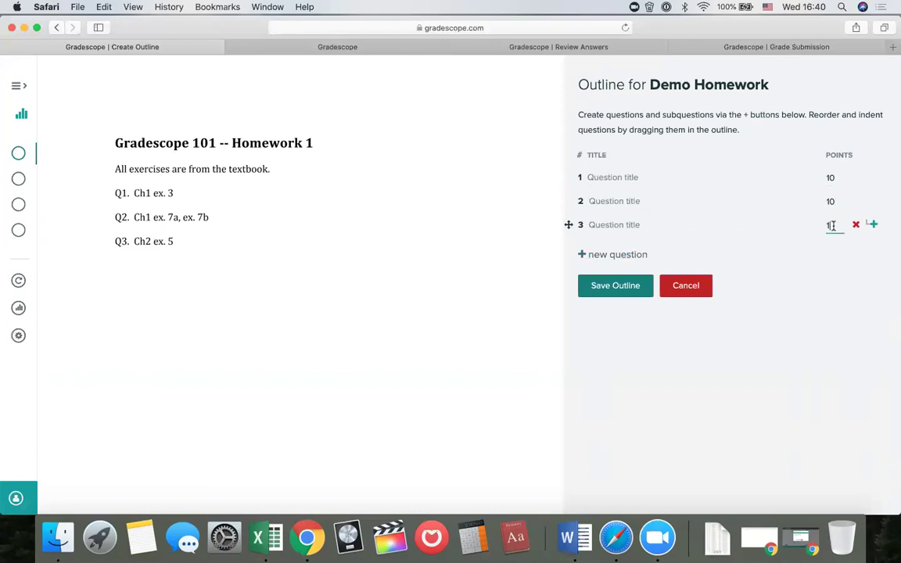
pyautogui.write('0')
pyautogui.click(803, 307)
pyautogui.click(621, 289)
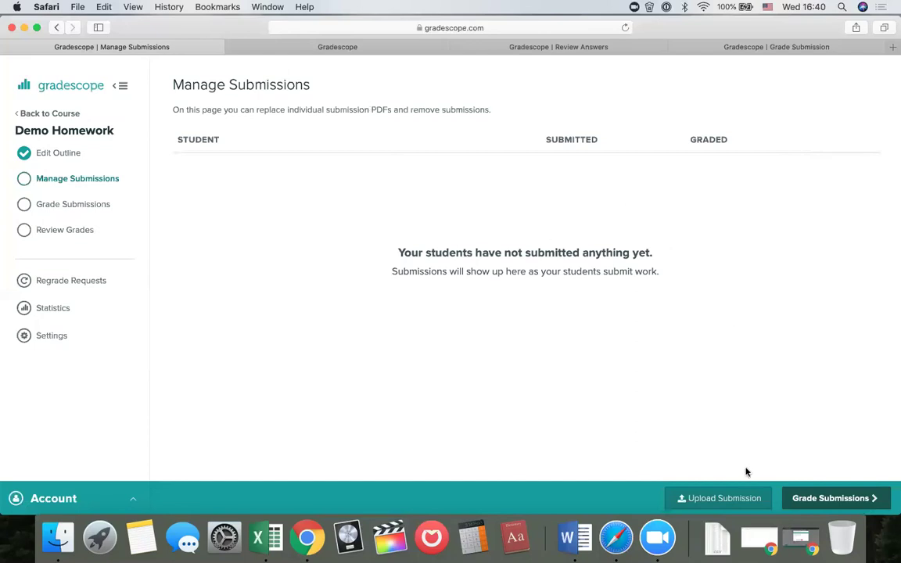
# In the student-view browser, dismiss the regrade request form and browse to the course list
pyautogui.click(800, 538)
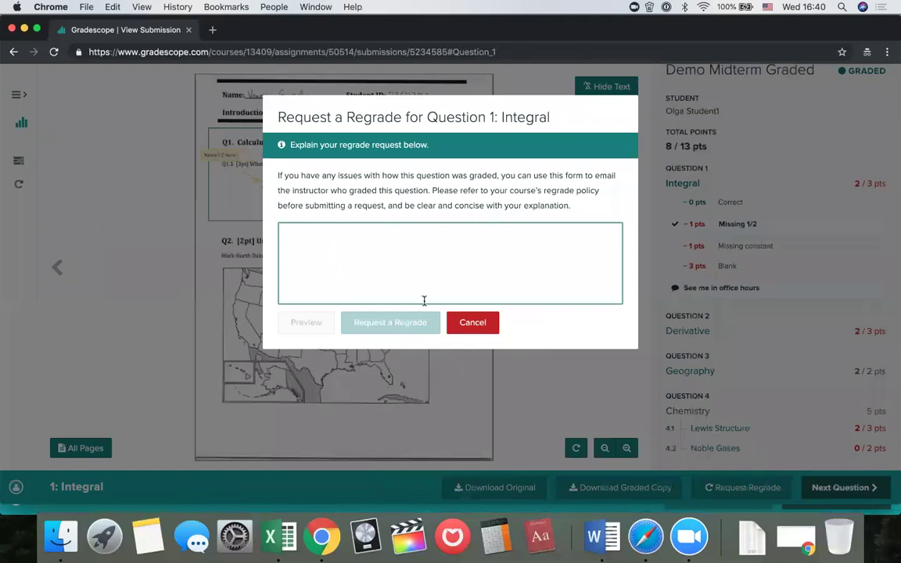
pyautogui.click(484, 327)
pyautogui.click(18, 167)
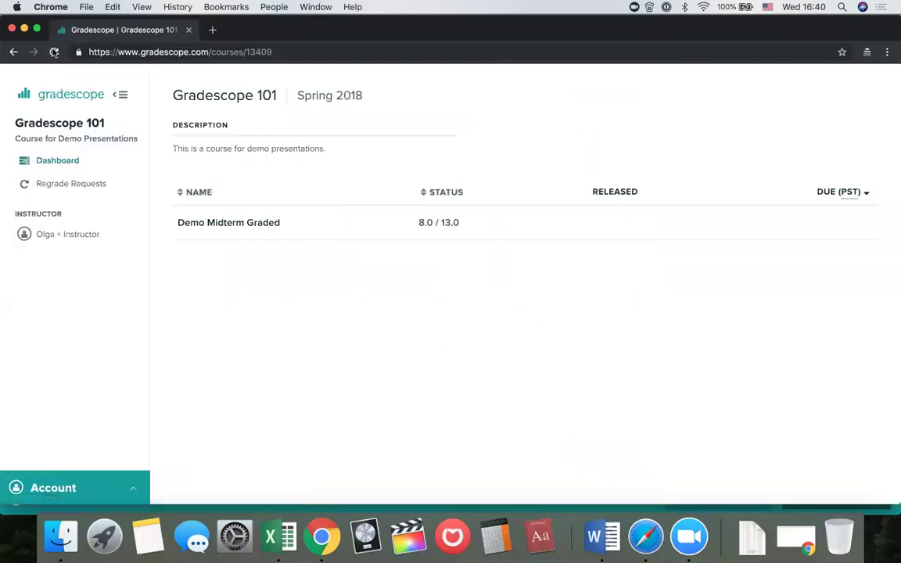
pyautogui.click(67, 94)
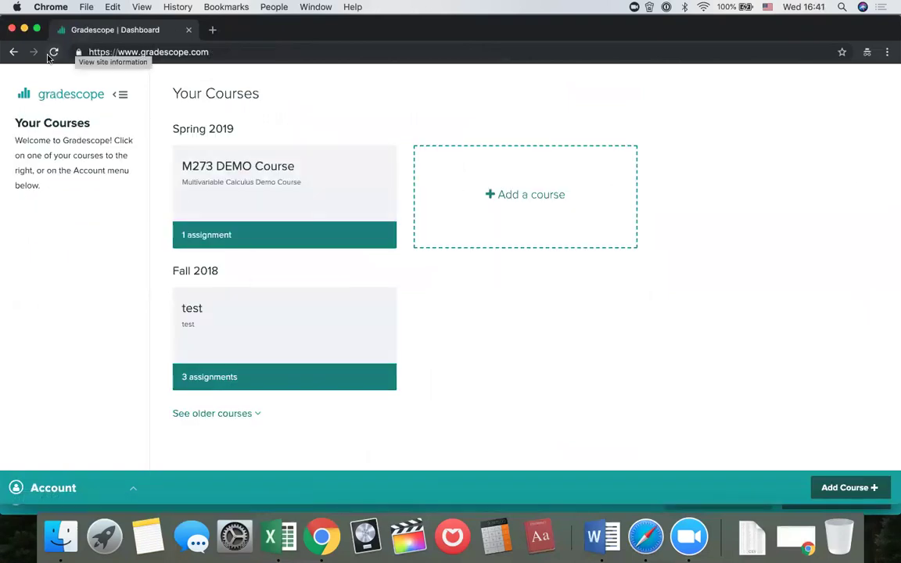
# Reveal the older courses, then return to the 000 course dashboard
pyautogui.click(223, 414)
pyautogui.scroll(-2, 249, 360)
pyautogui.scroll(2, 249, 360)
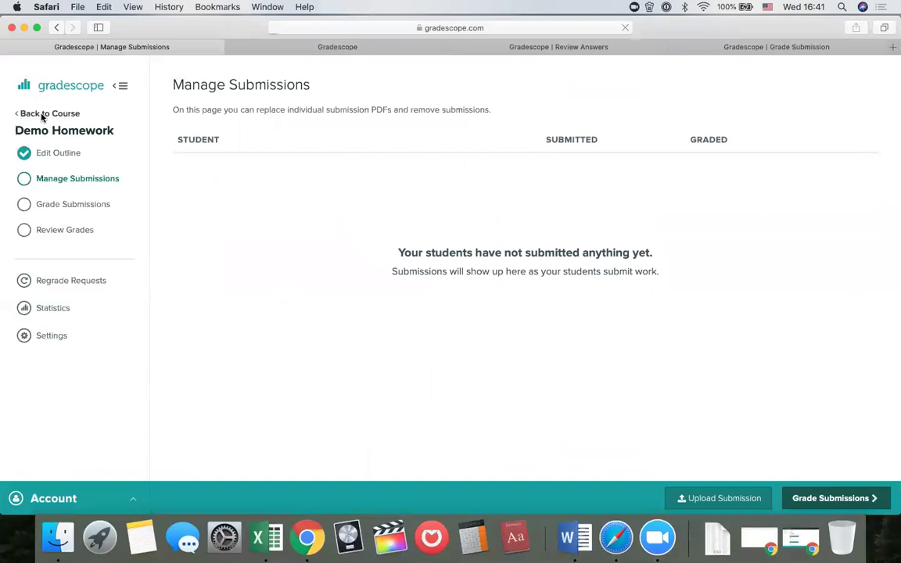
pyautogui.click(43, 115)
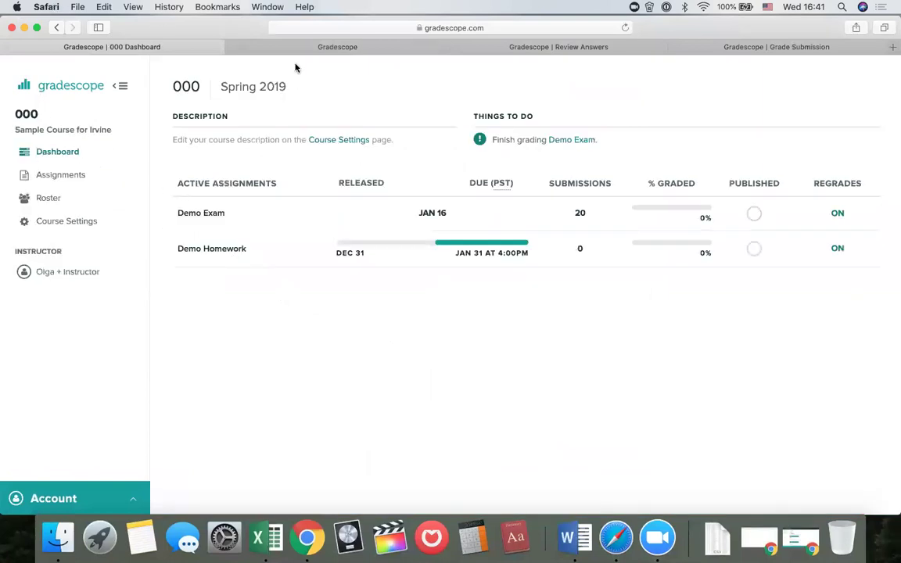
# Add a single student to the roster with first name, last name and e-mail, notification email unchecked
pyautogui.click(46, 200)
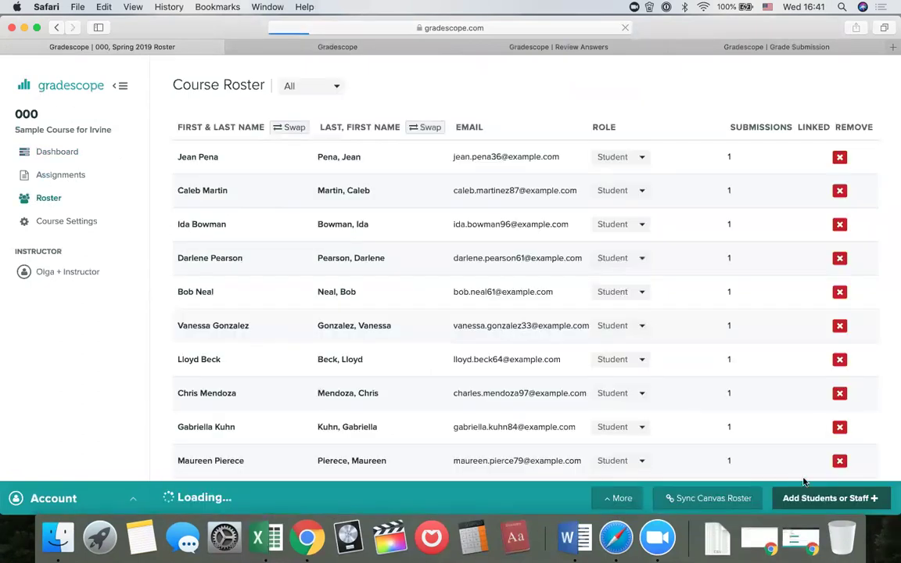
pyautogui.click(829, 498)
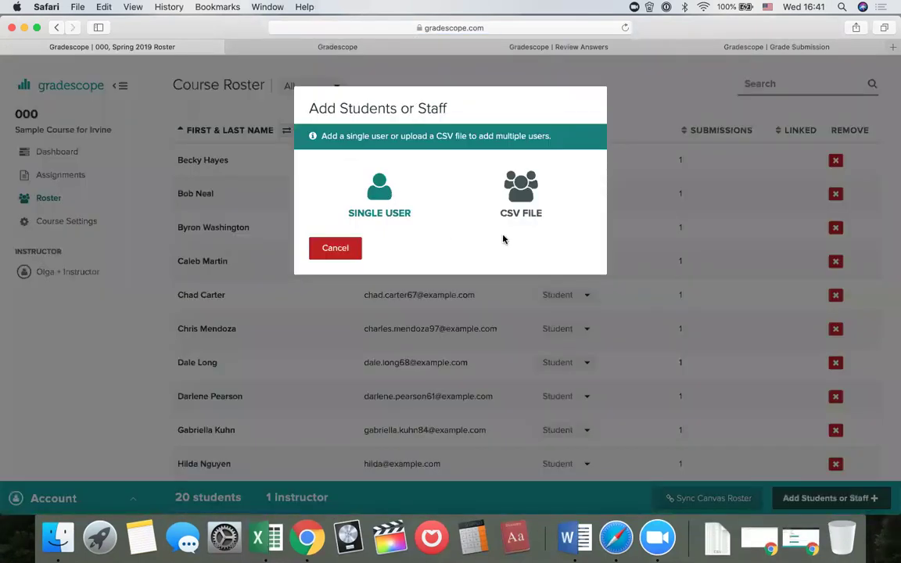
pyautogui.click(344, 166)
pyautogui.write('Olga')
pyautogui.click(466, 178)
pyautogui.write('Student')
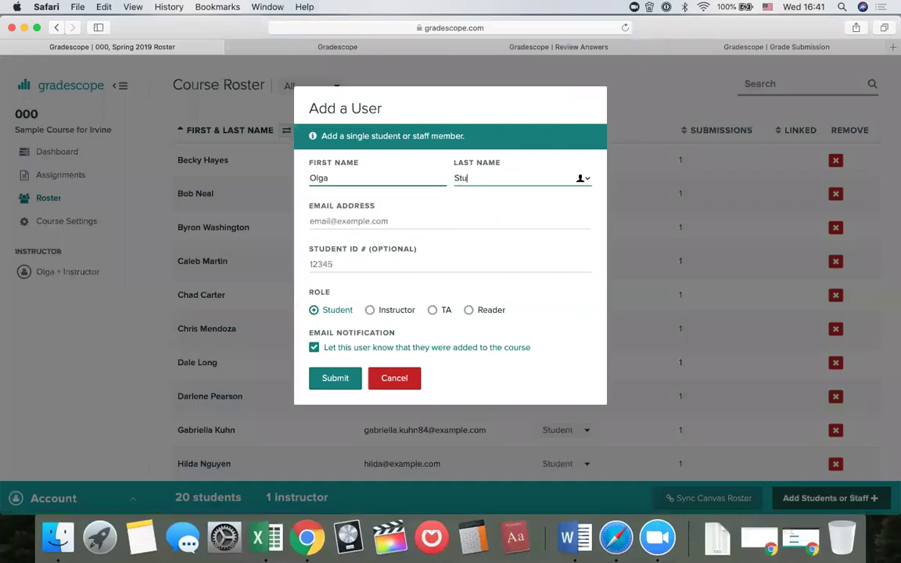
pyautogui.click(378, 220)
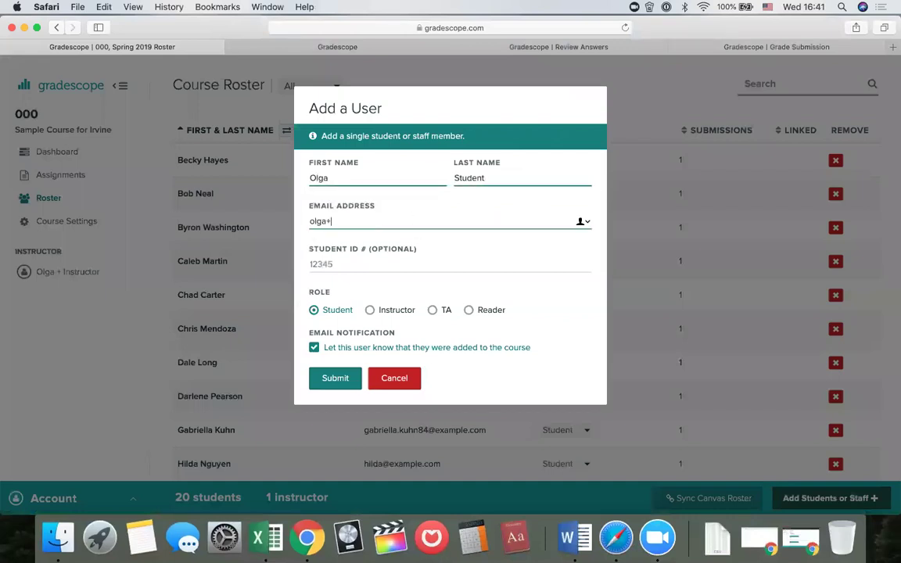
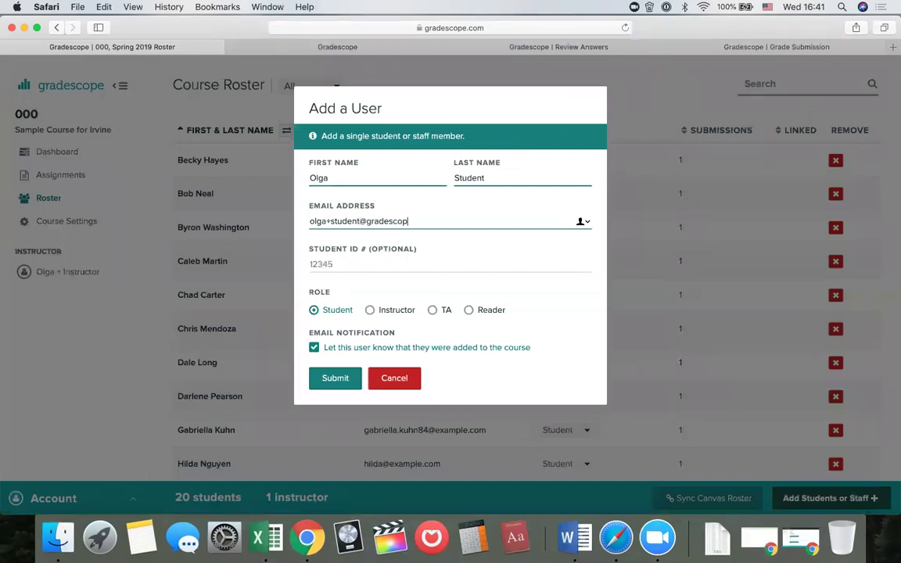
pyautogui.click(317, 348)
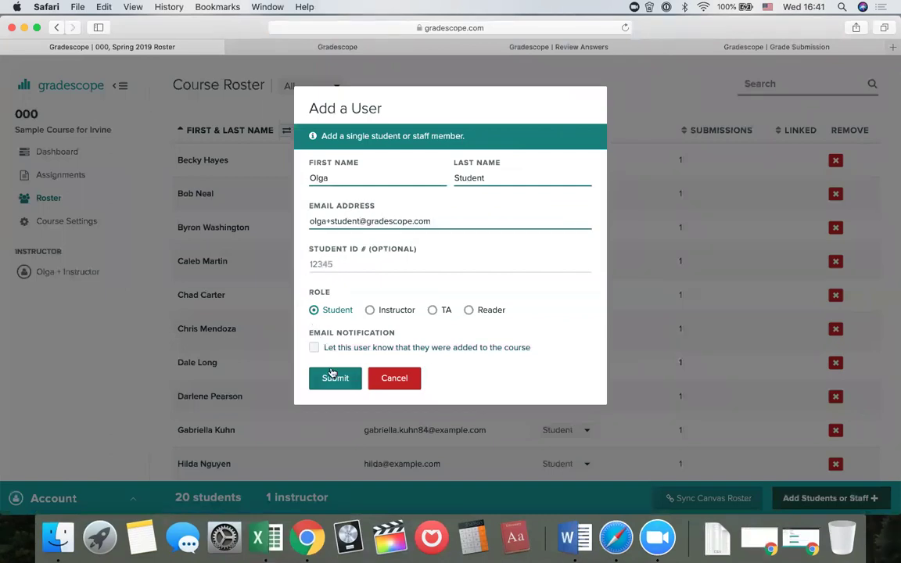
pyautogui.click(333, 378)
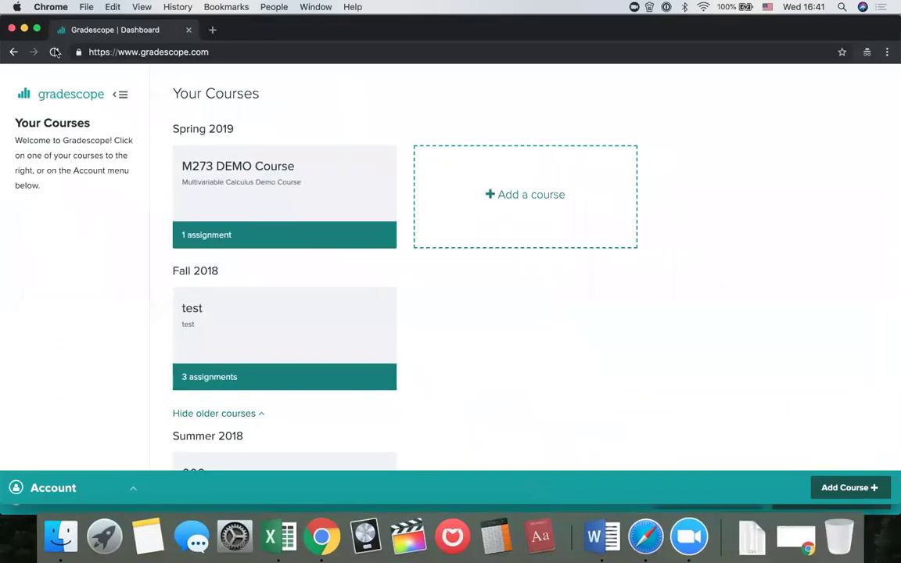
pyautogui.click(54, 51)
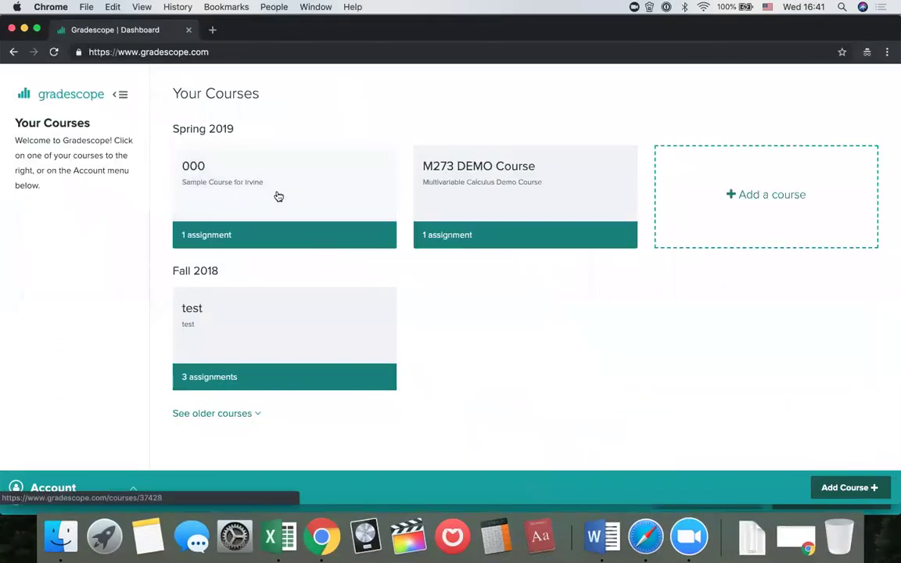
# As the student, open course 000 and Demo Homework, try Submit Images, then reopen Demo Homework
pyautogui.click(278, 197)
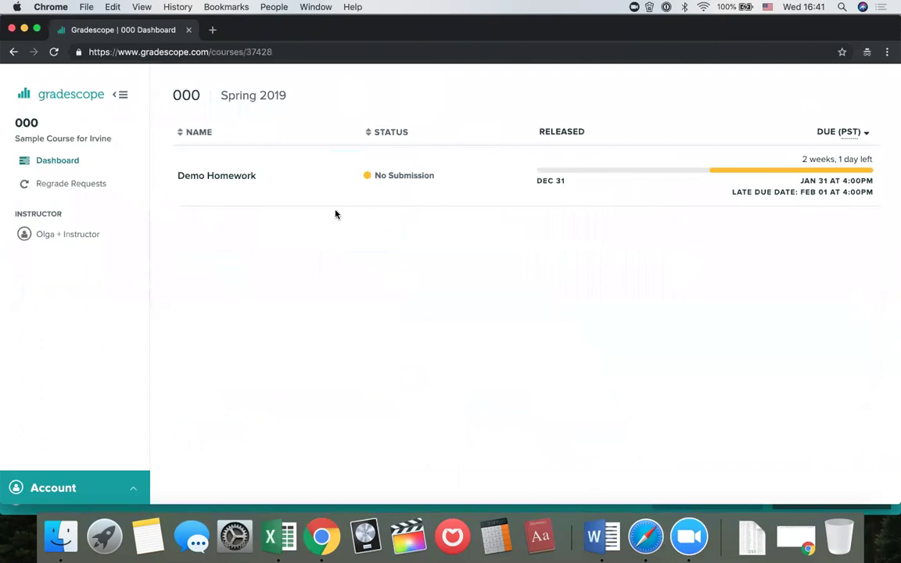
pyautogui.click(223, 178)
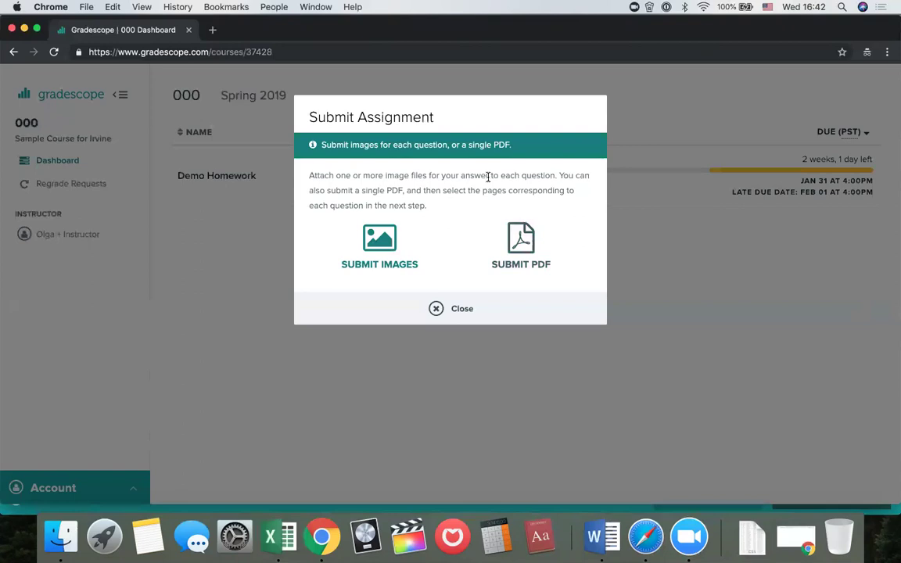
pyautogui.click(384, 238)
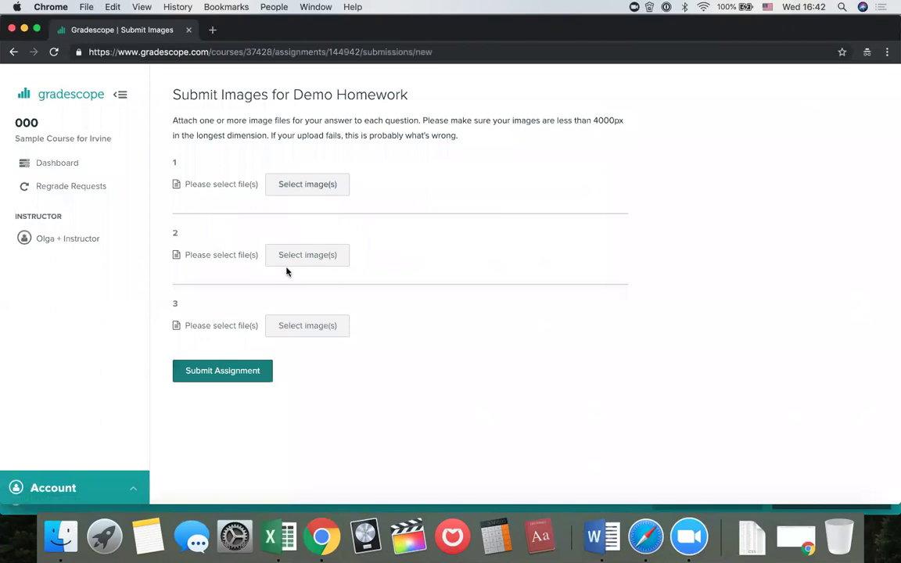
pyautogui.click(12, 52)
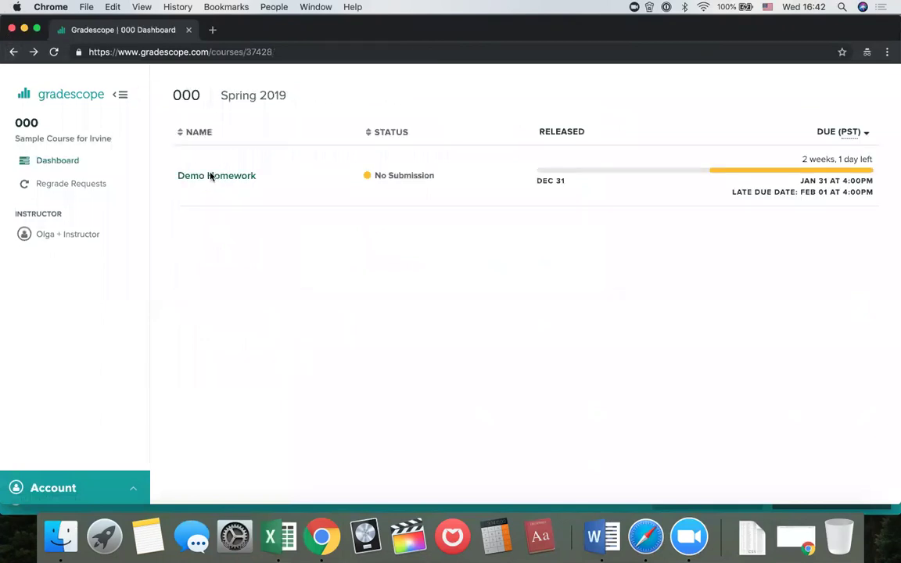
pyautogui.click(209, 175)
# Submit homeworksubmission.pdf from Demo Set for Homework as a single PDF for Demo Homework
pyautogui.click(507, 249)
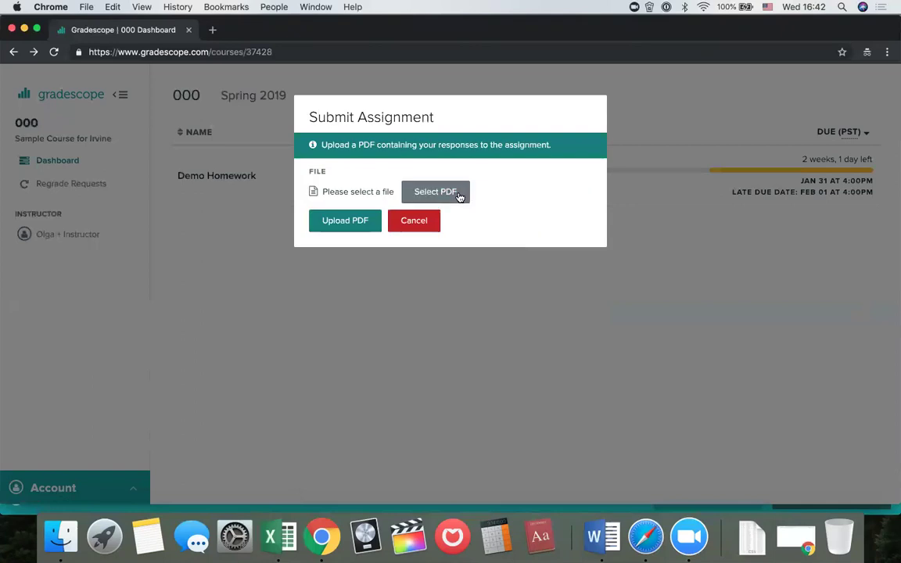
pyautogui.click(460, 195)
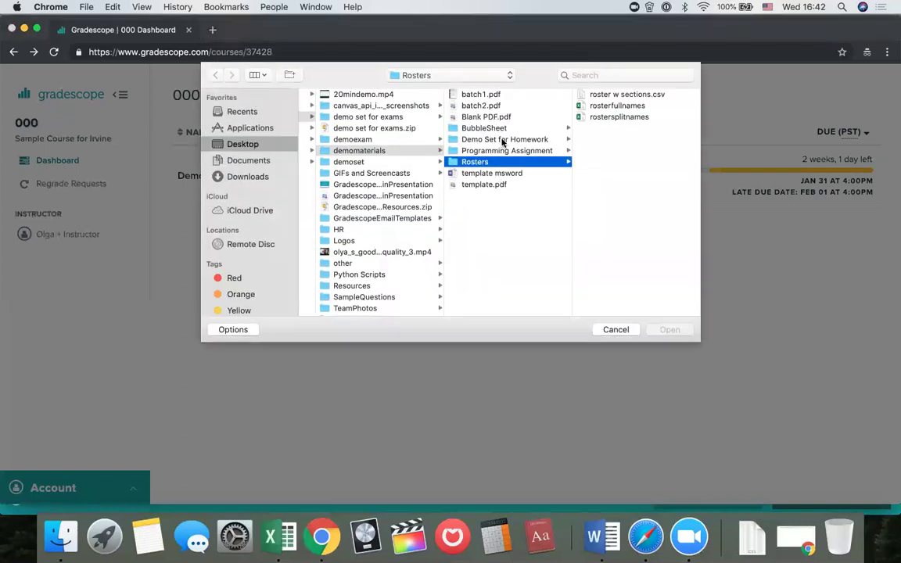
pyautogui.click(453, 138)
pyautogui.click(635, 95)
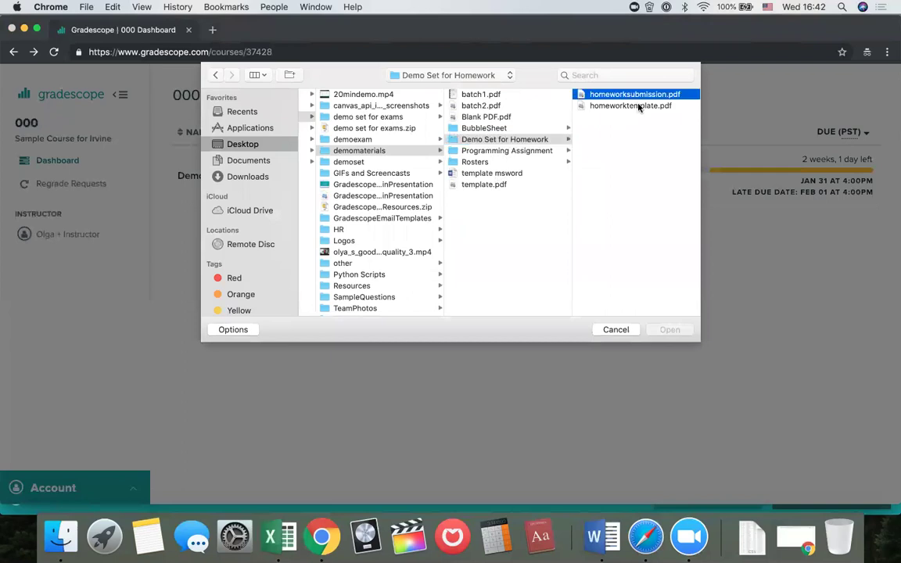
pyautogui.click(676, 331)
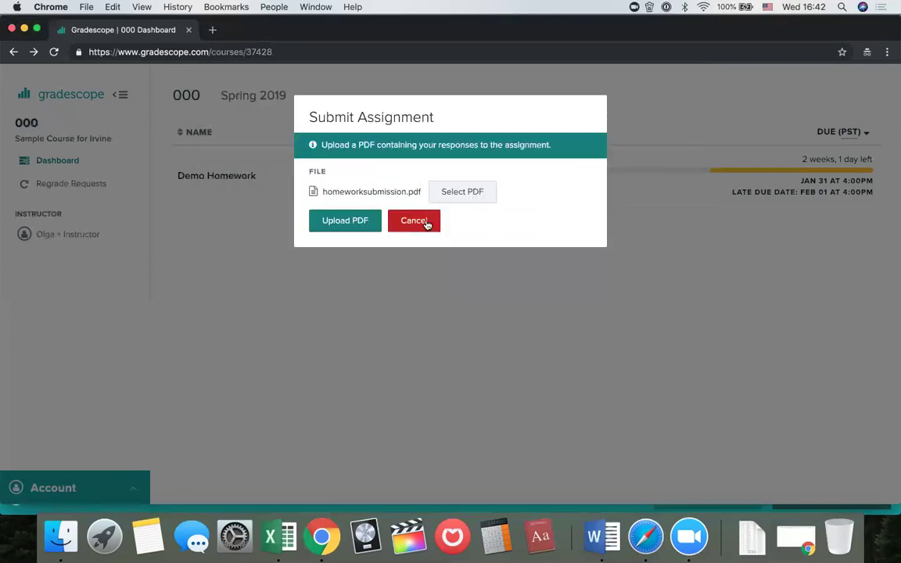
pyautogui.click(342, 221)
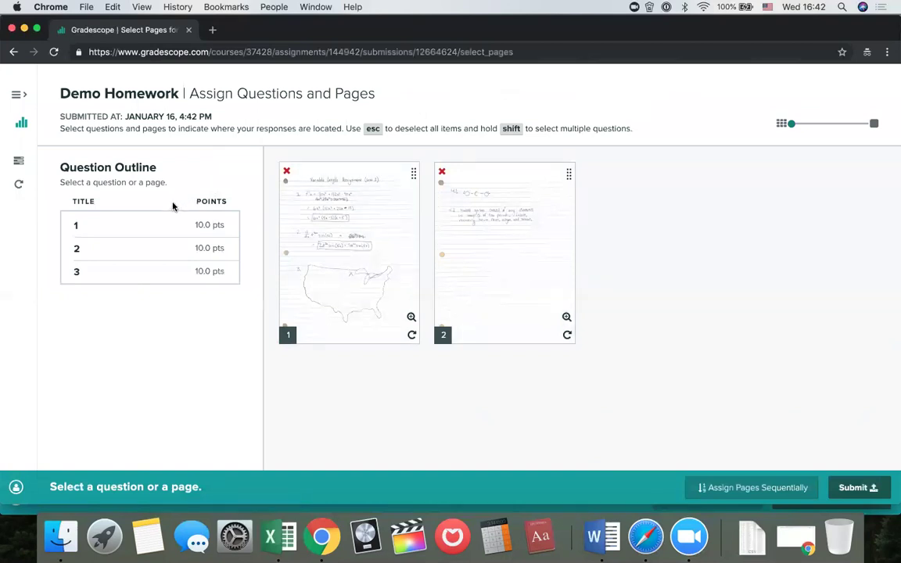
# Assign page 1 to Questions 1–2 and page 2 to Questions 2–3, submit, and close the confirmation
pyautogui.click(129, 226)
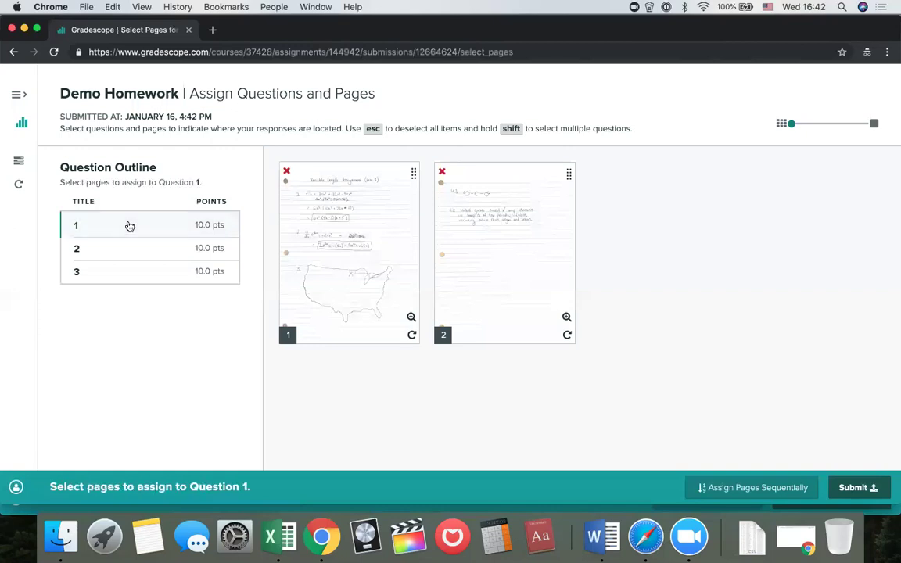
pyautogui.click(321, 245)
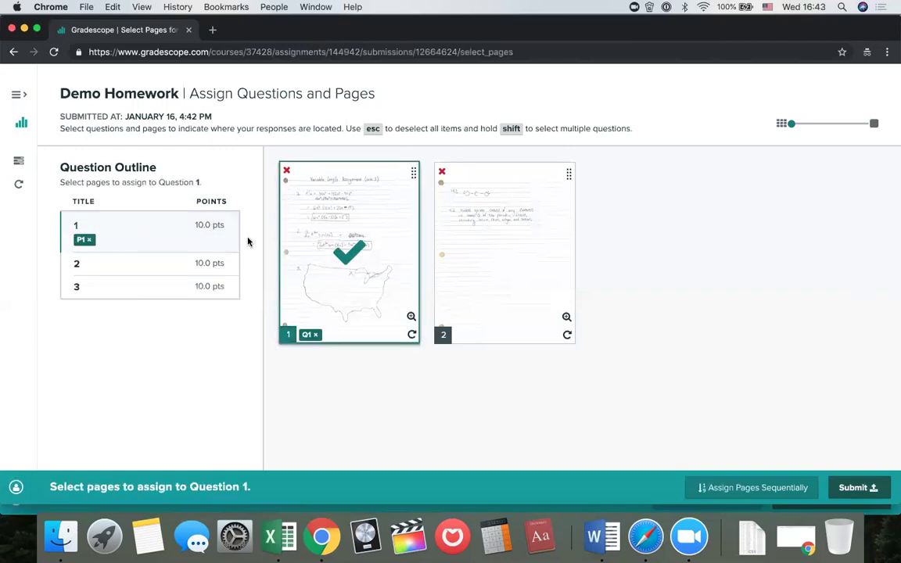
pyautogui.click(160, 268)
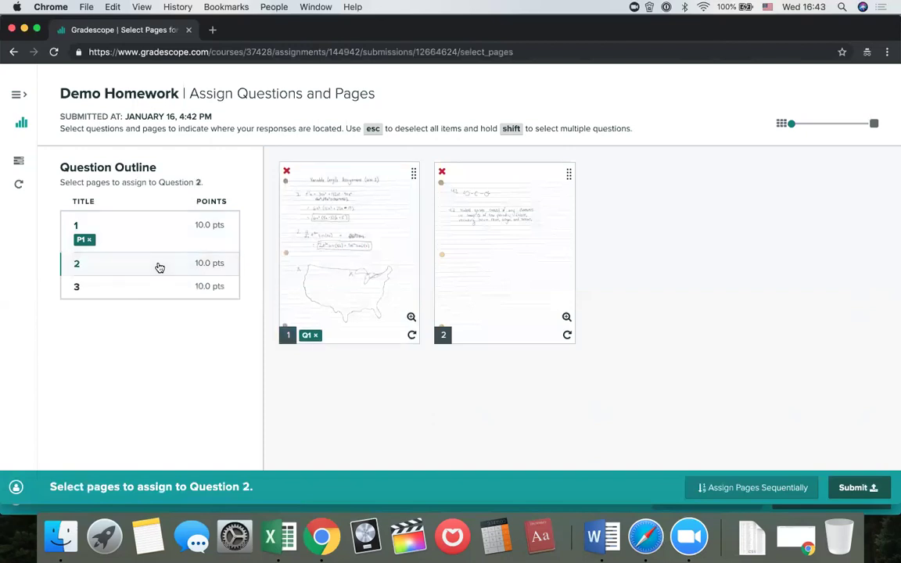
pyautogui.click(395, 243)
pyautogui.click(483, 240)
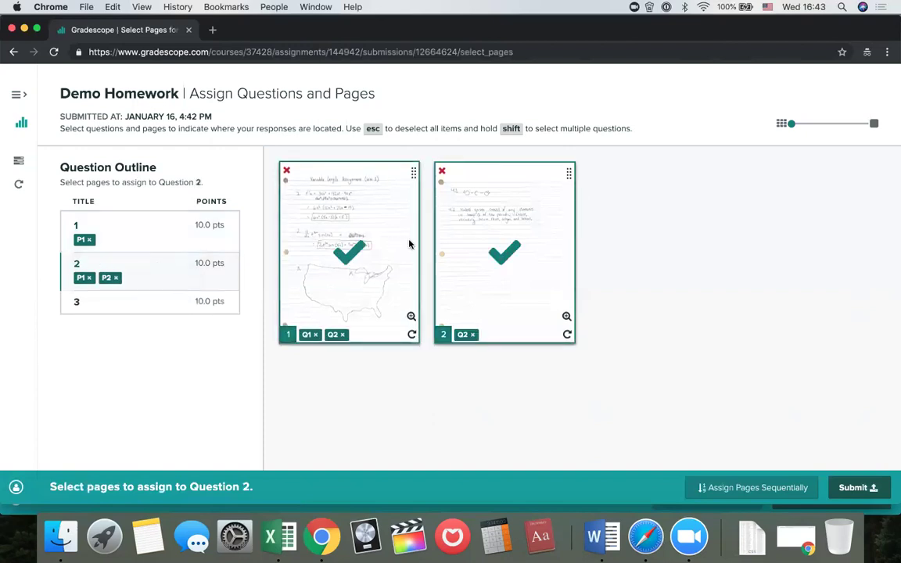
pyautogui.click(179, 304)
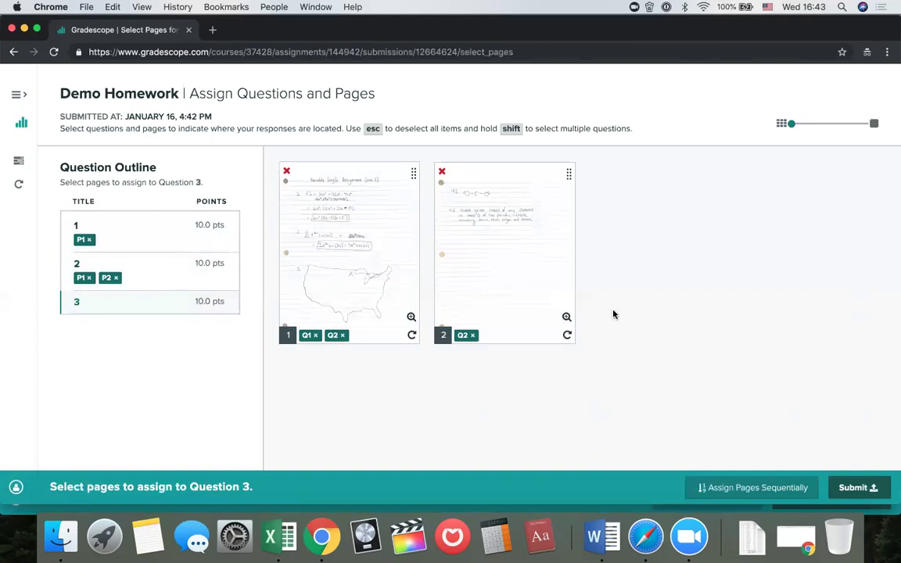
pyautogui.click(514, 213)
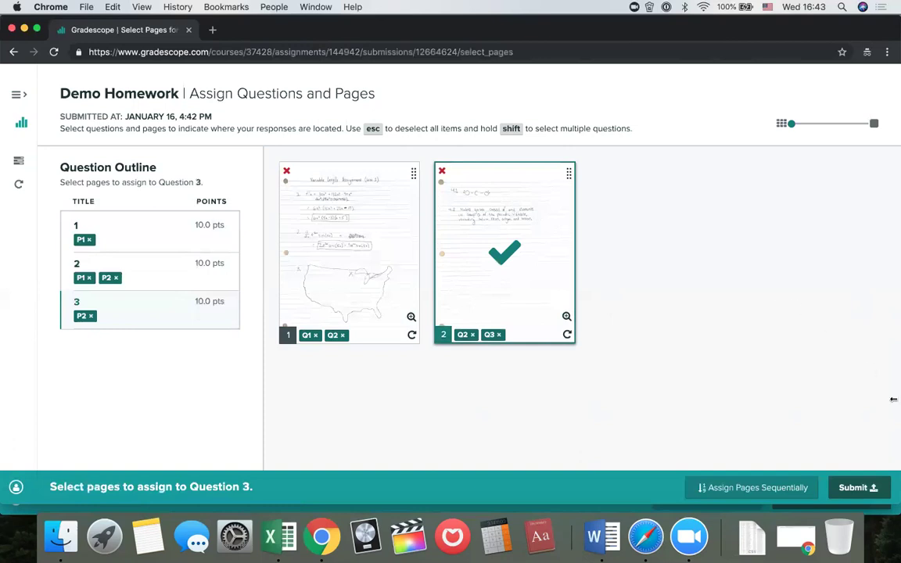
pyautogui.click(857, 494)
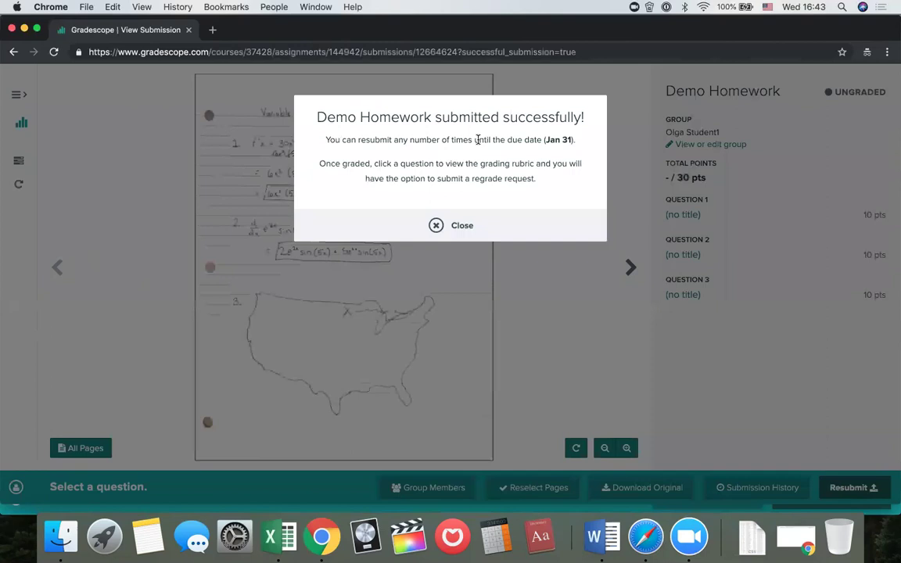
pyautogui.click(449, 224)
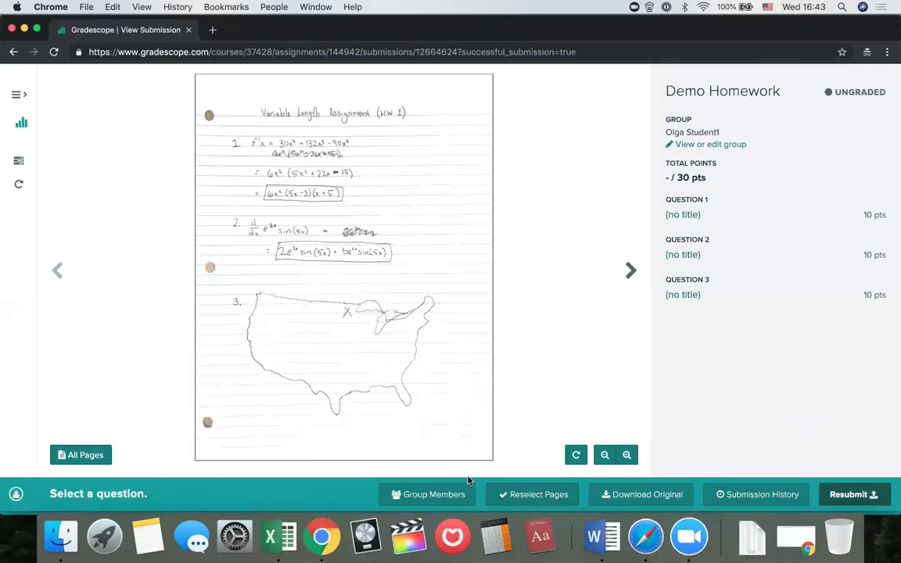
# Add two classmates from the Add Student dropdown to the Demo Homework group and save
pyautogui.click(433, 496)
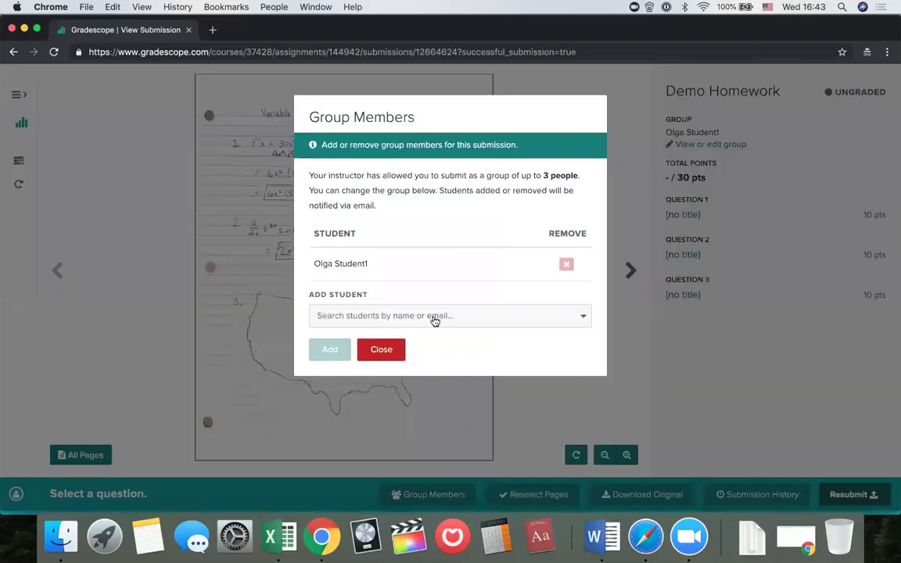
pyautogui.click(435, 316)
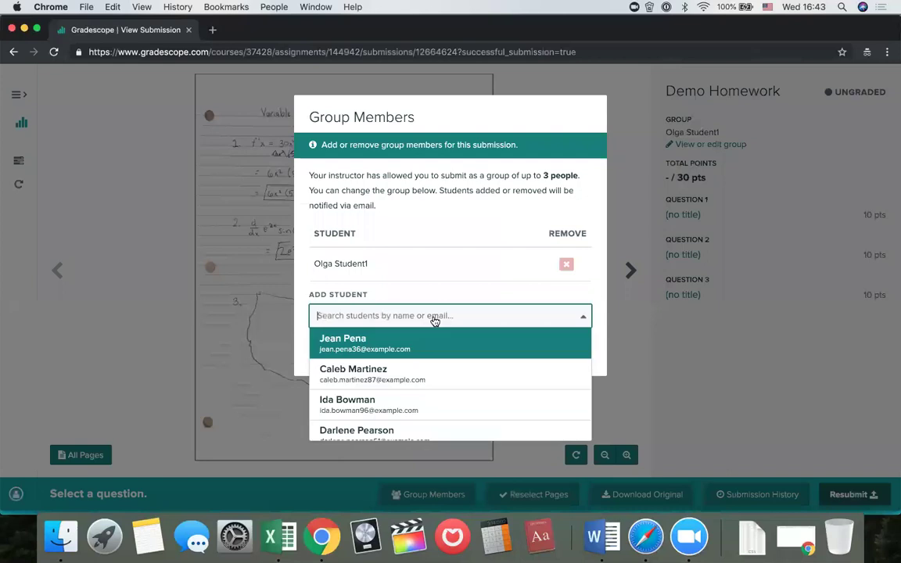
pyautogui.click(362, 345)
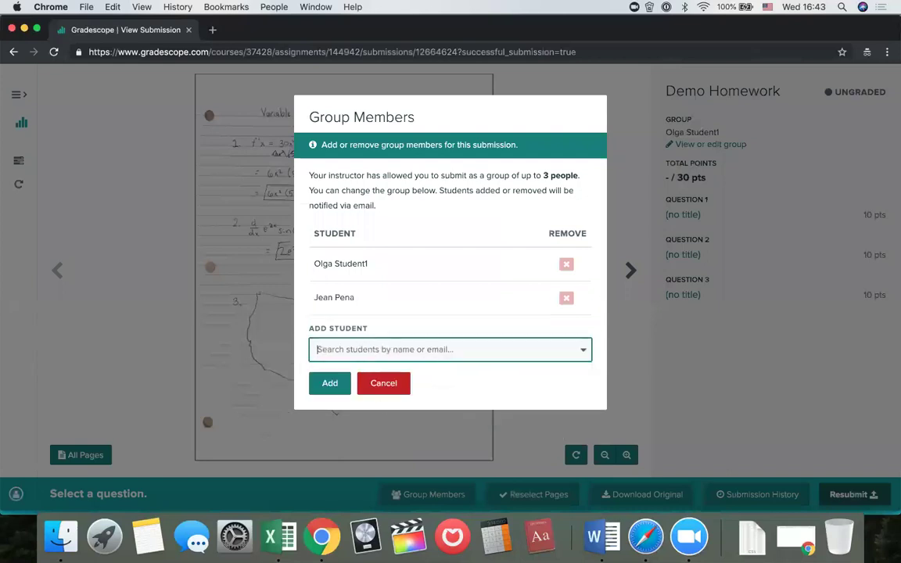
pyautogui.write('s')
pyautogui.click(413, 382)
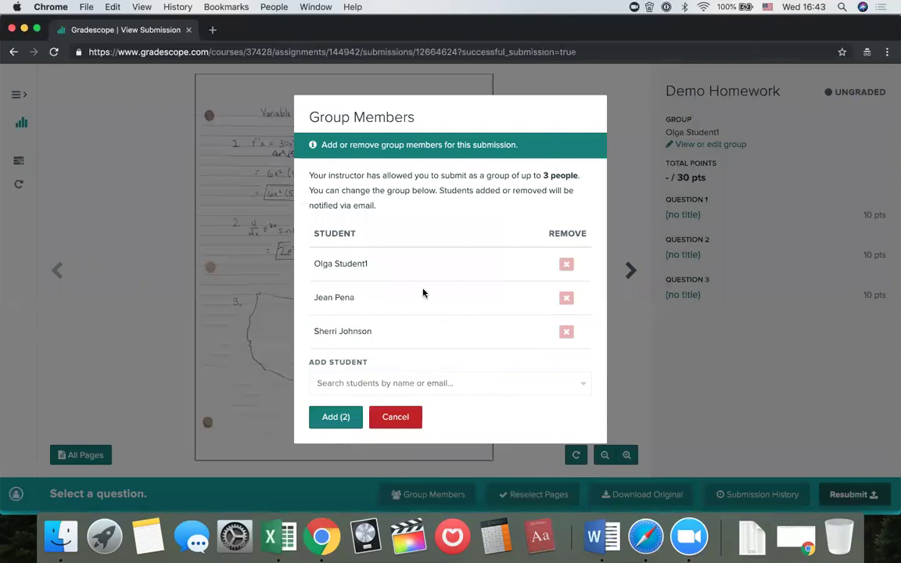
pyautogui.click(347, 424)
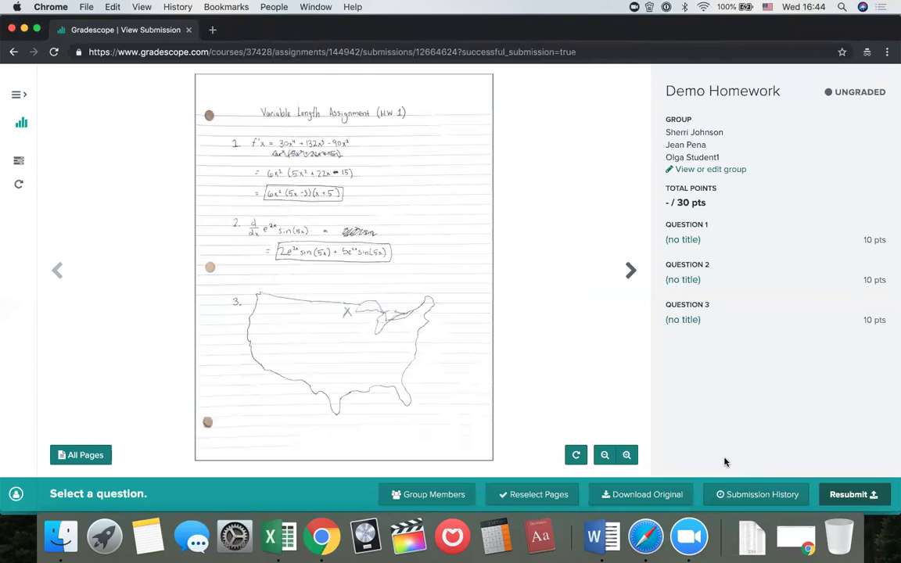
# Check the Midterm 2 submission history, then restore the minimized Gradescope Statistics window
pyautogui.click(744, 493)
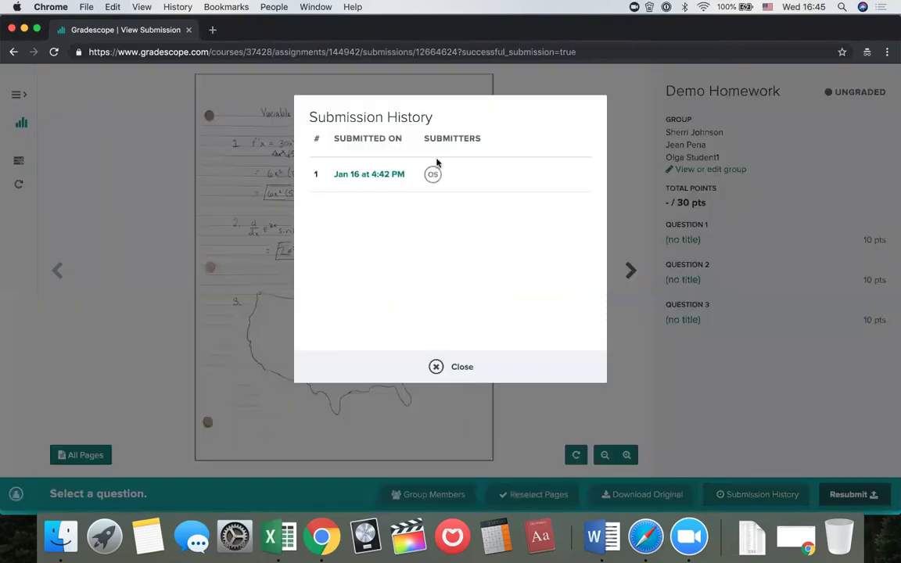
pyautogui.click(429, 372)
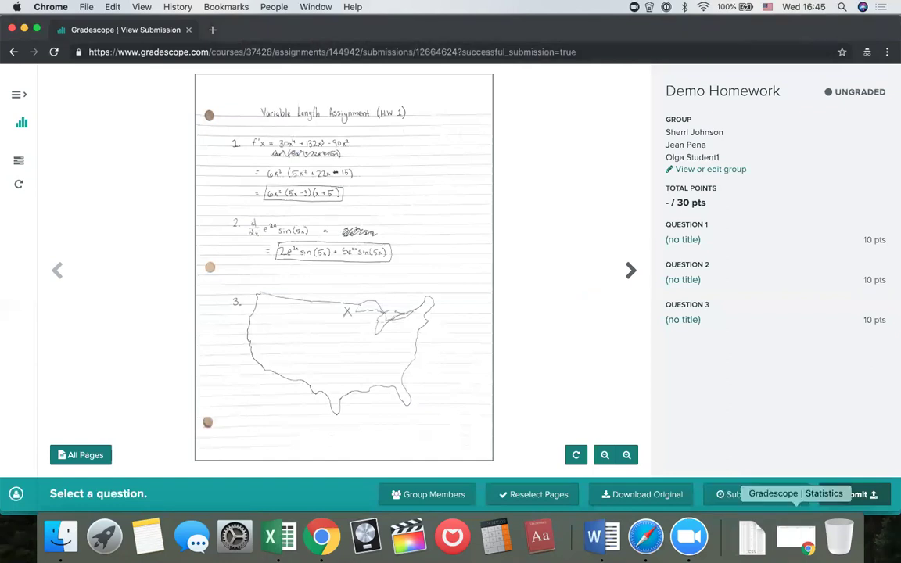
pyautogui.click(795, 537)
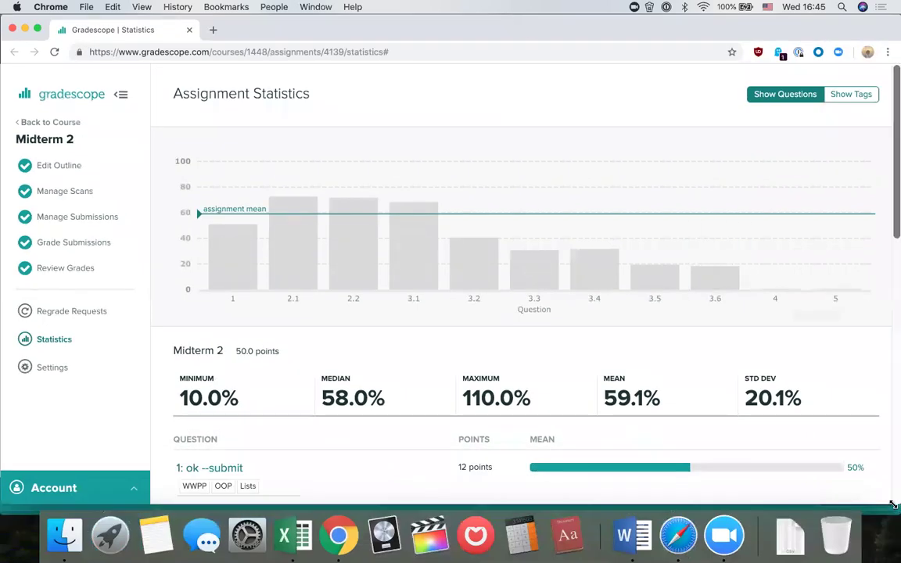
# Enlarge the Chrome window, read each question's mean on the chart, and reach Question 3's parts
pyautogui.moveTo(892, 505); pyautogui.dragTo(893, 519)
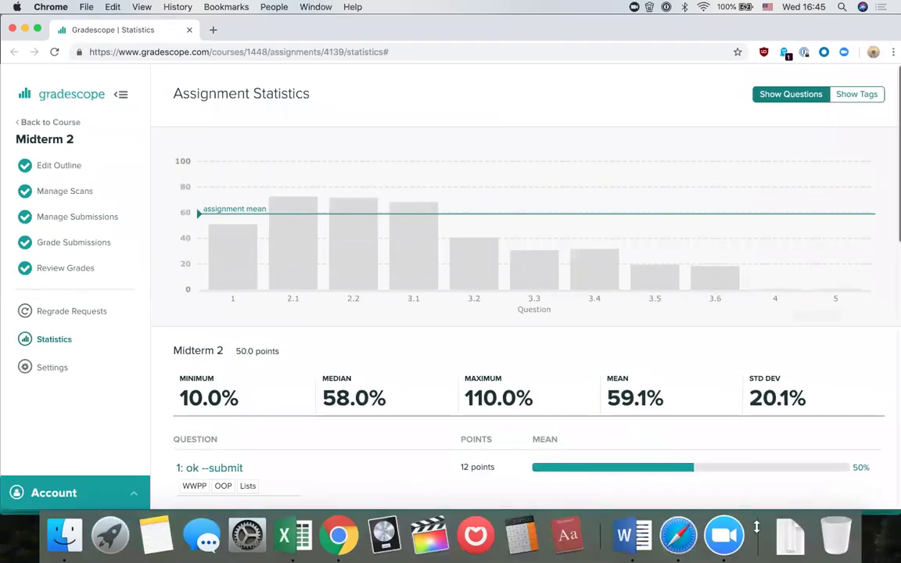
pyautogui.moveTo(894, 506); pyautogui.dragTo(894, 544)
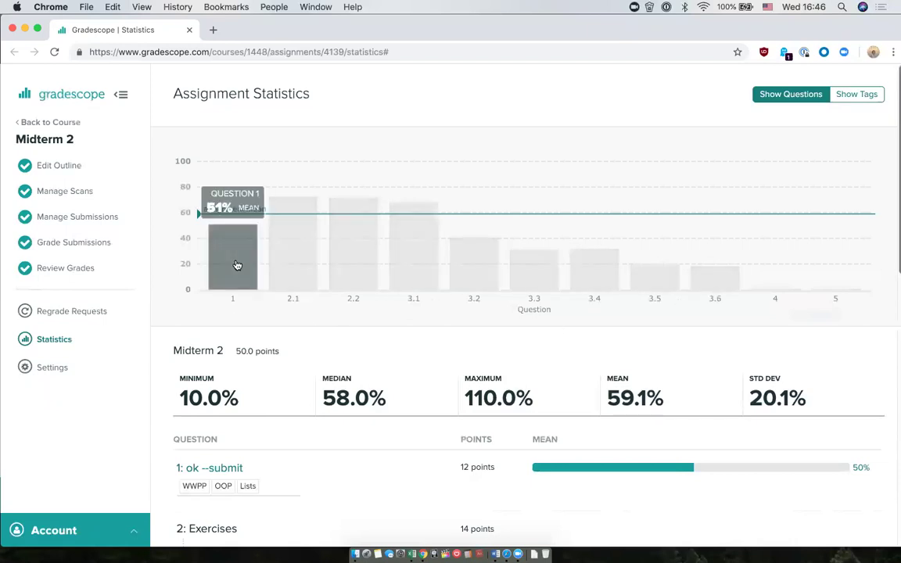
pyautogui.moveTo(344, 253)
pyautogui.moveTo(406, 250)
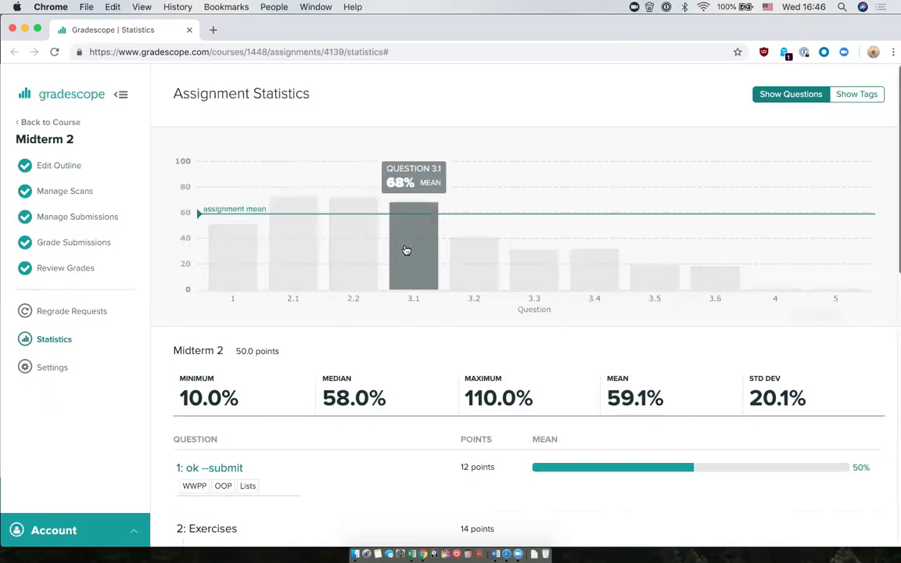
pyautogui.moveTo(698, 277)
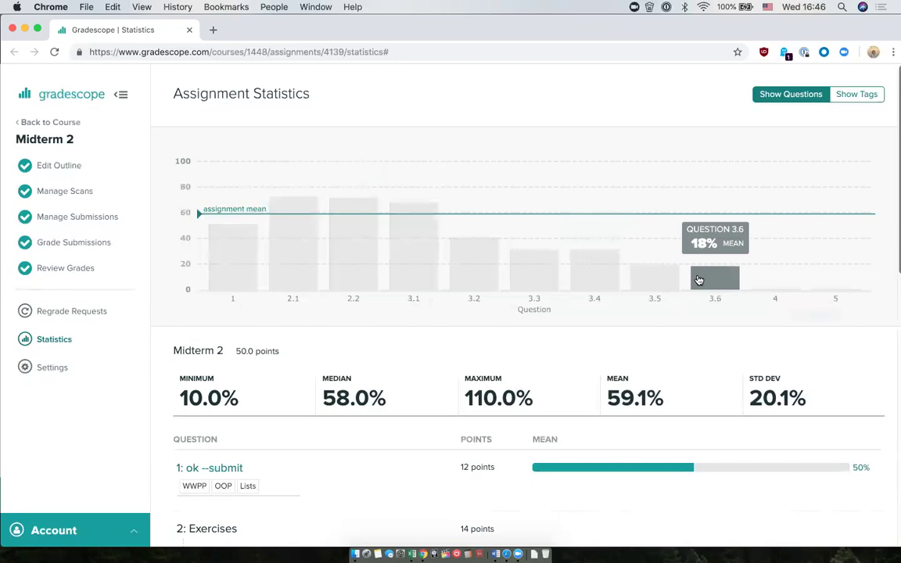
pyautogui.scroll(-6, 650, 310)
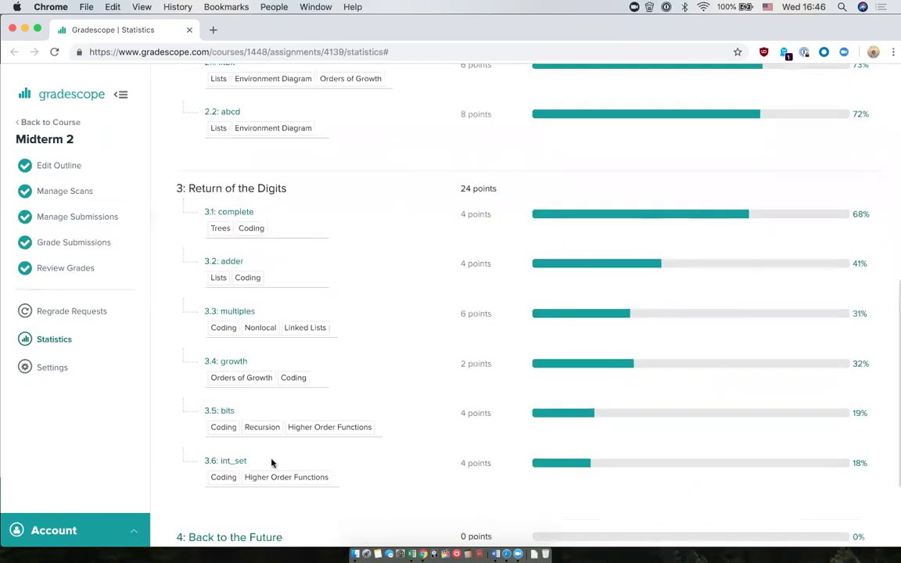
# Review Q 3.6 int_set's statistics (mean 0.73 of 4, median 0.0) and head back to Midterm 2
pyautogui.click(225, 463)
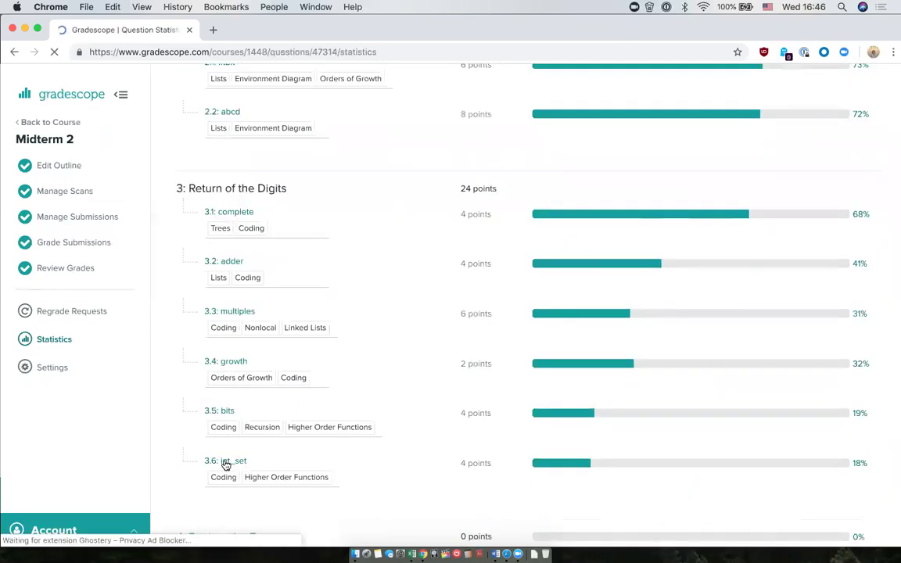
pyautogui.scroll(-10, 338, 386)
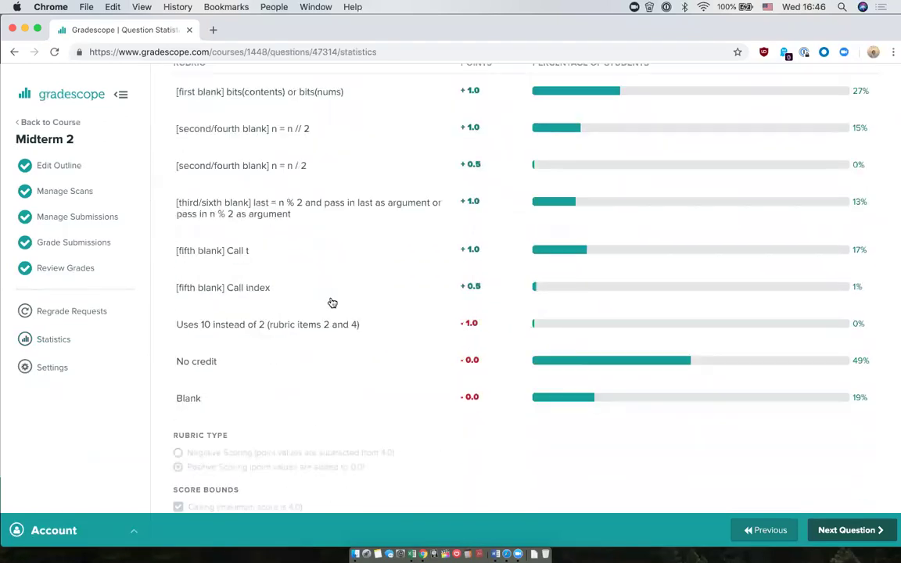
pyautogui.scroll(2, 318, 203)
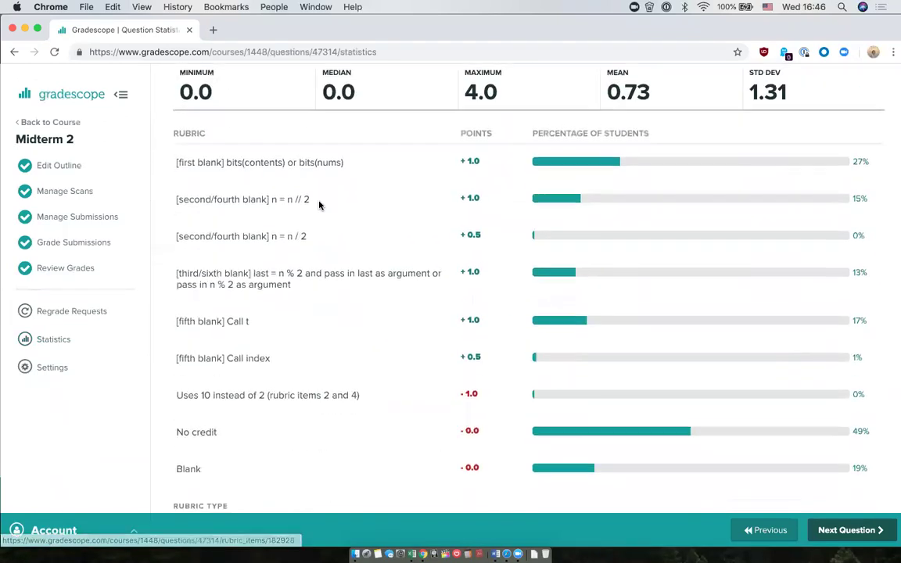
pyautogui.scroll(-1, 319, 205)
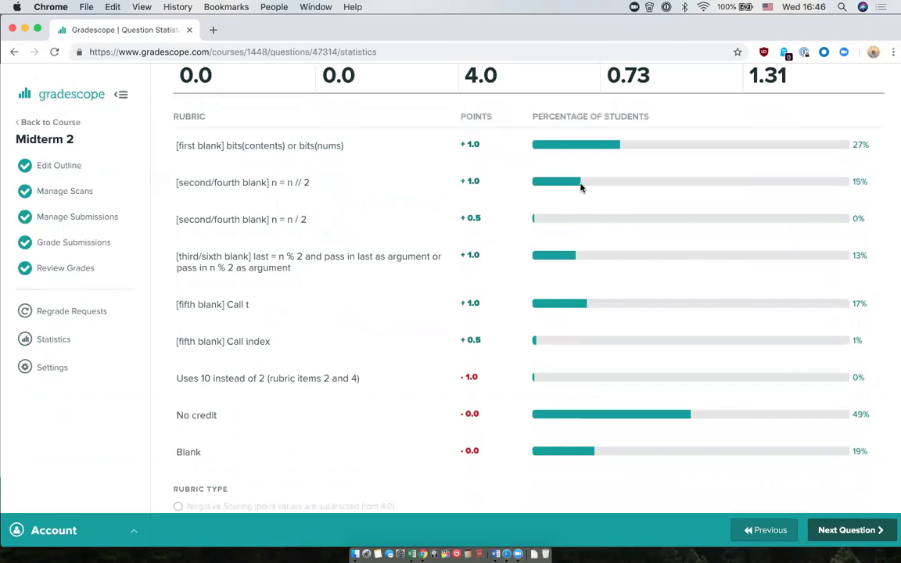
pyautogui.scroll(5, 580, 186)
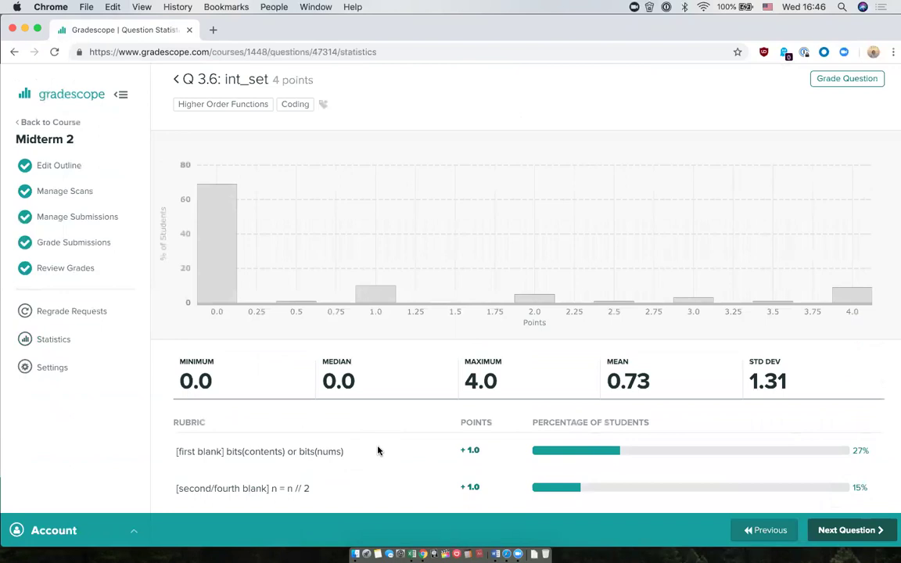
pyautogui.click(178, 86)
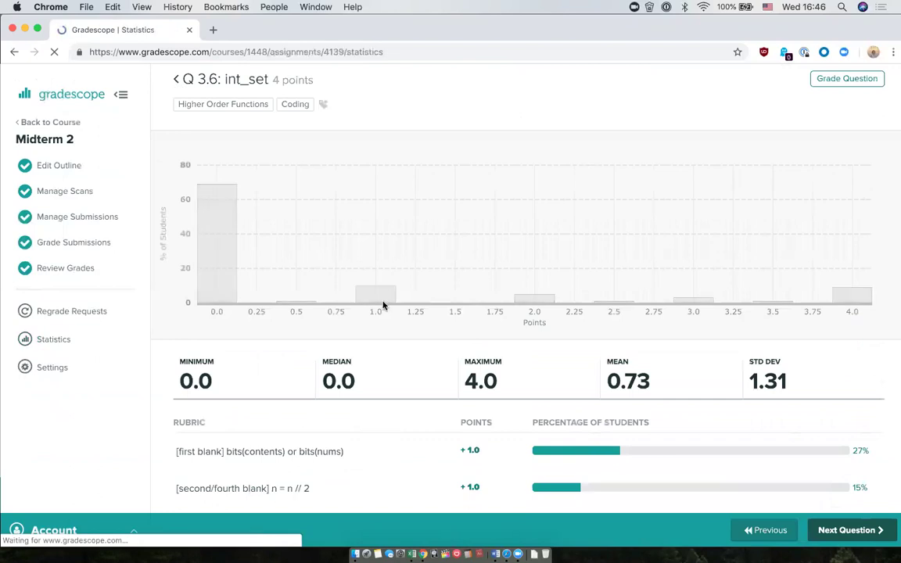
# Browse Midterm 2's question means (Q1 50%, 2.1 73%, 2.2 72%) and return to the chart
pyautogui.scroll(-6, 382, 305)
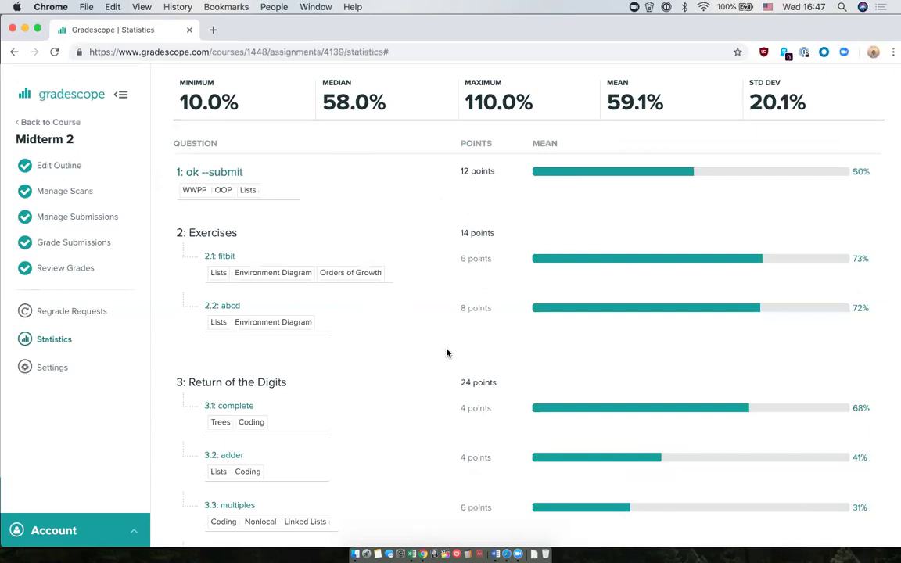
pyautogui.scroll(5, 444, 350)
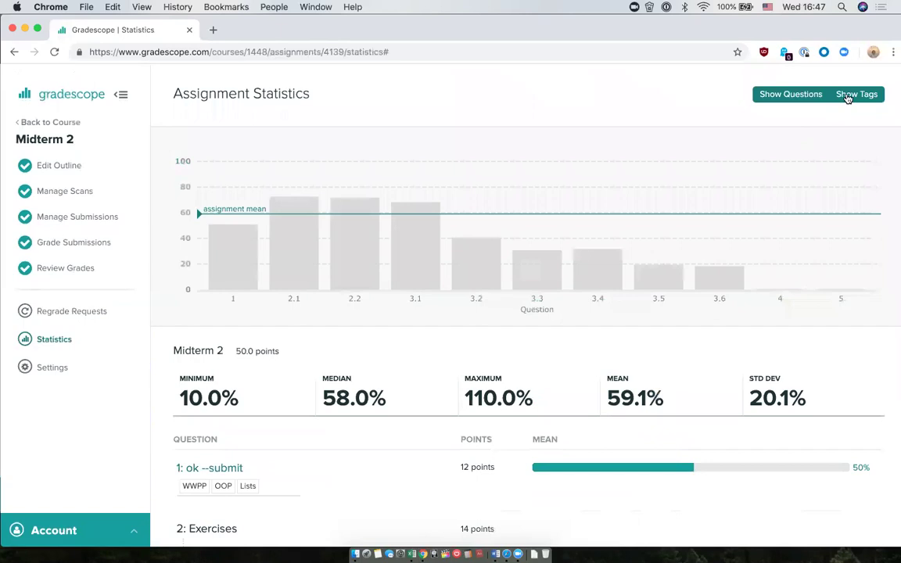
# Show Midterm 2's per-tag means, from Environment Diagram 72% down to Higher Order Functions 18%
pyautogui.click(851, 95)
pyautogui.scroll(-2, 516, 402)
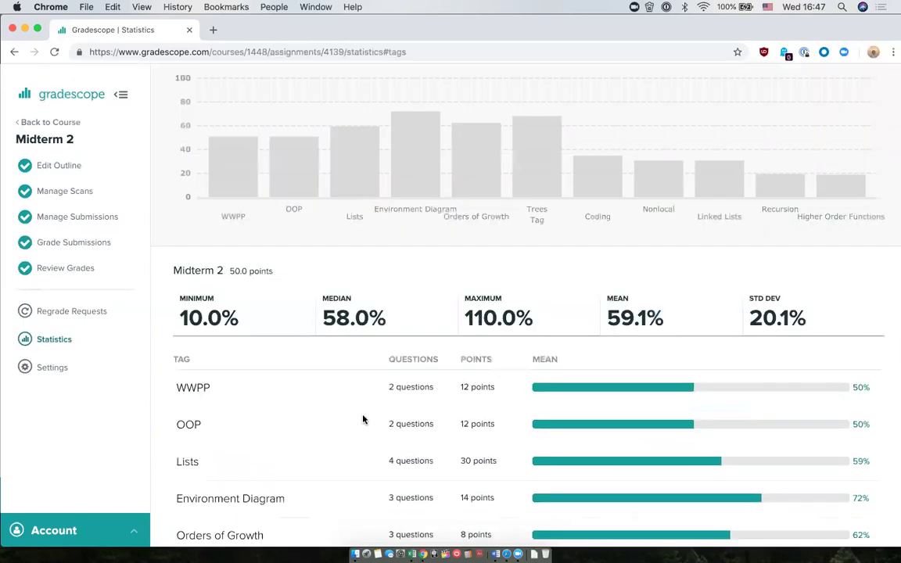
pyautogui.scroll(-5, 363, 438)
pyautogui.scroll(-2, 361, 458)
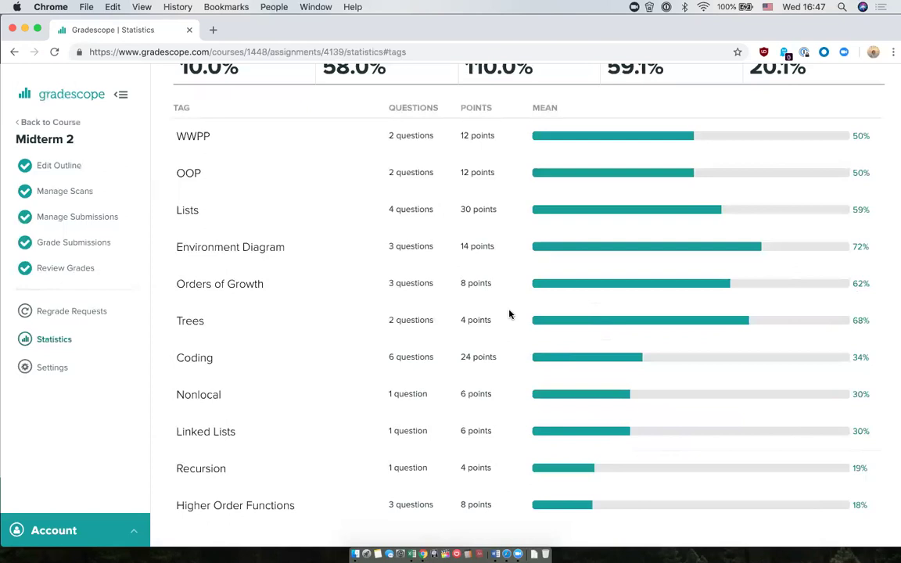
pyautogui.scroll(5, 509, 314)
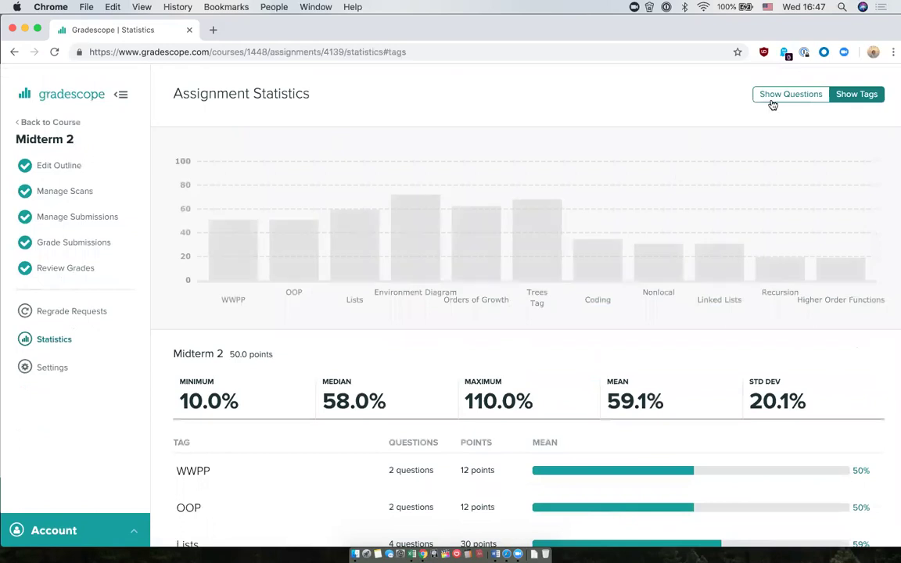
# Switch Midterm 2's Assignment Statistics to the per-question view with Show Questions
pyautogui.click(788, 95)
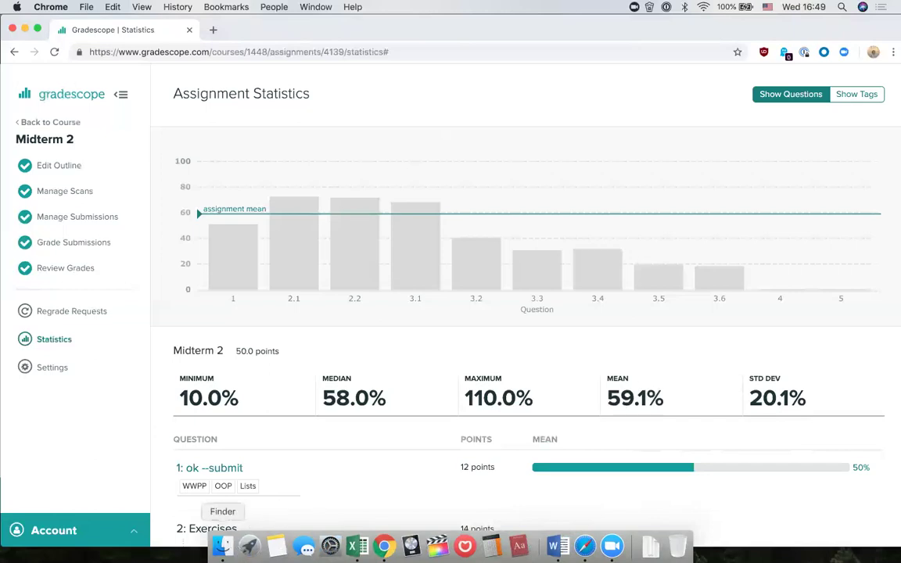
# In Finder, go back to the Gradescope folder and open its Resources subfolder
pyautogui.click(223, 545)
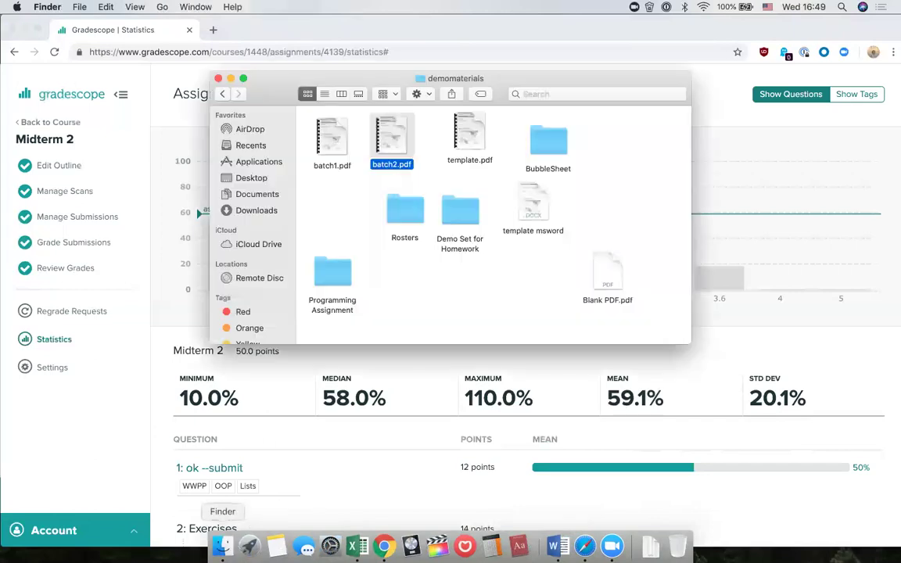
pyautogui.click(224, 97)
pyautogui.scroll(-5, 540, 196)
pyautogui.click(540, 156)
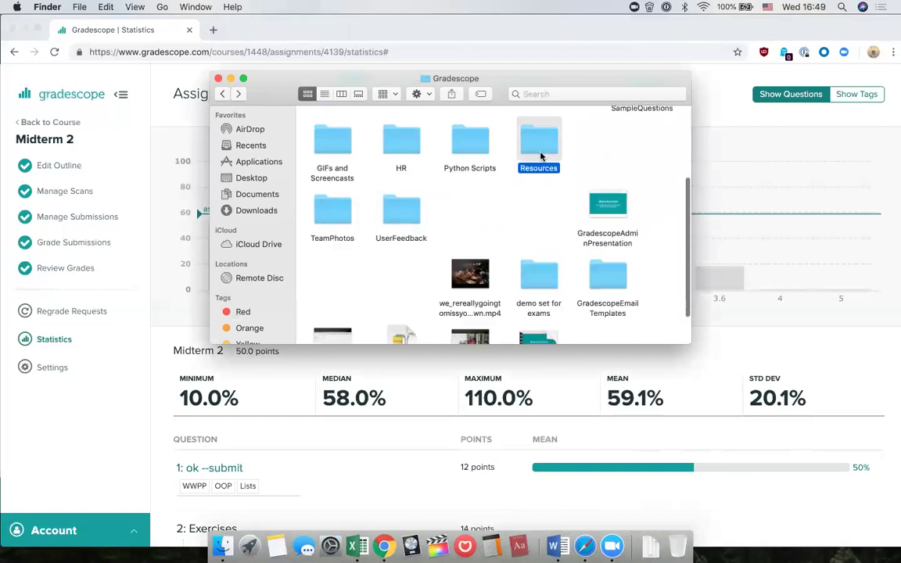
pyautogui.doubleClick(539, 156)
# Open submittinghwguide.pdf from the Resources folder
pyautogui.scroll(2, 483, 228)
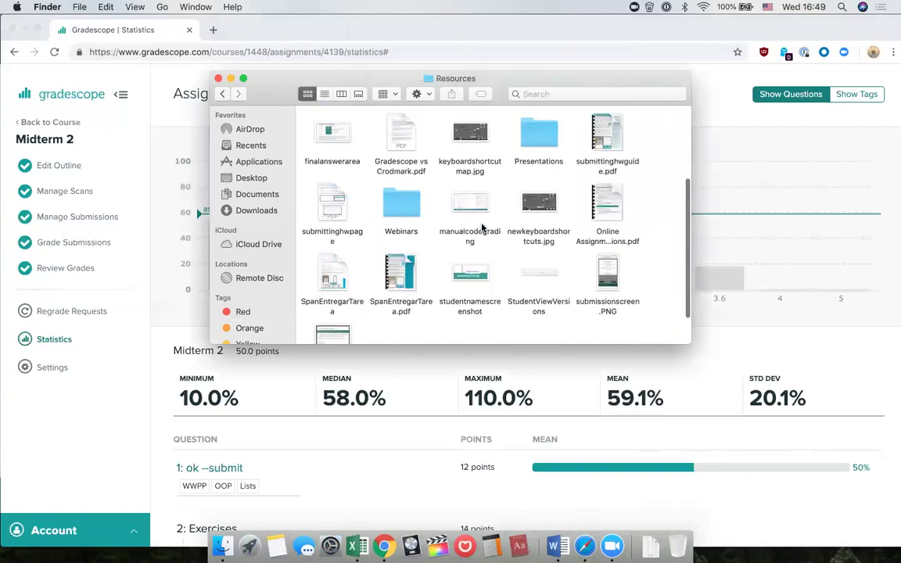
pyautogui.scroll(3, 483, 228)
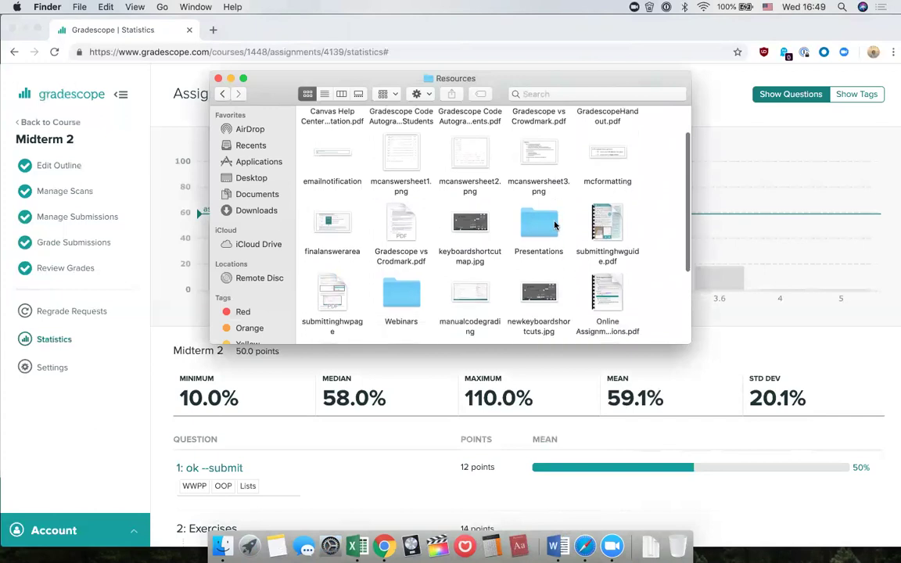
pyautogui.scroll(-4, 555, 226)
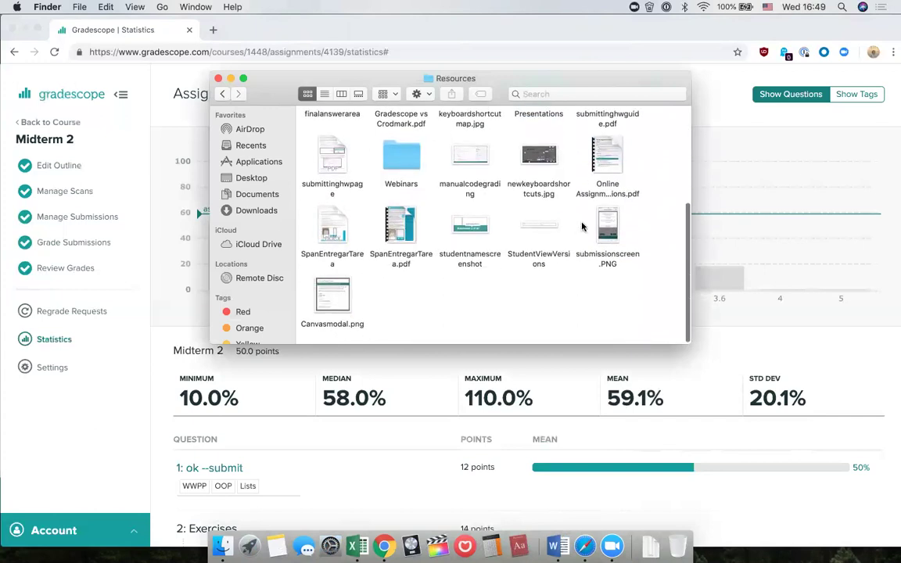
pyautogui.scroll(1, 582, 226)
pyautogui.scroll(-2, 582, 227)
pyautogui.scroll(4, 582, 227)
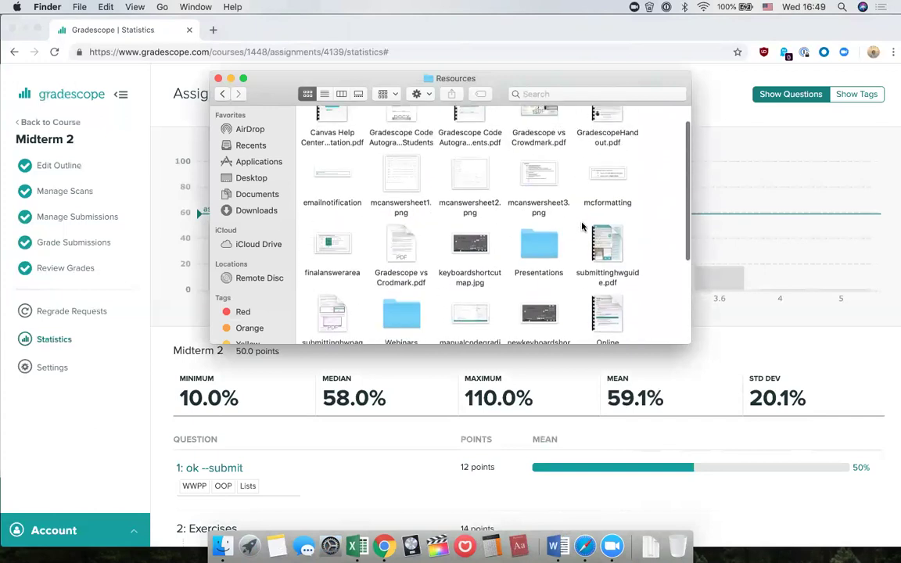
pyautogui.doubleClick(603, 242)
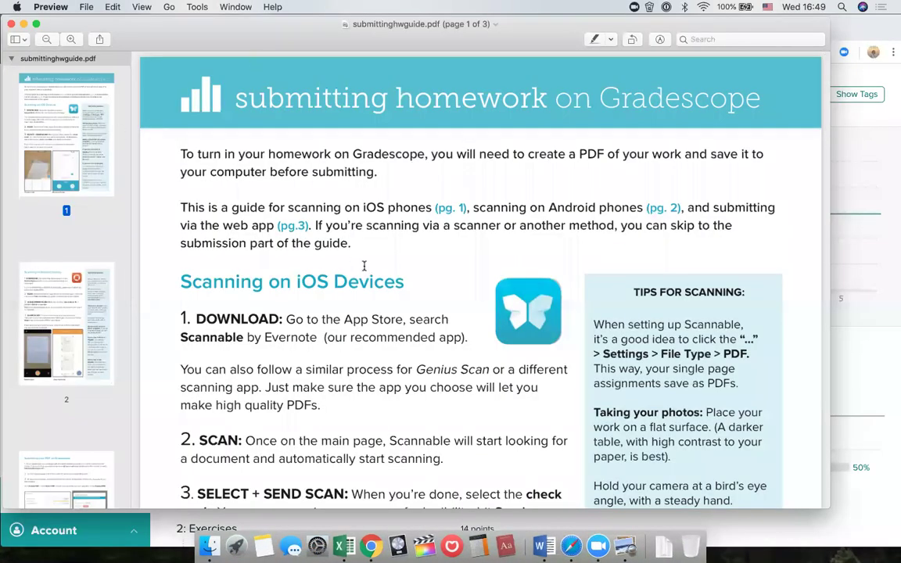
# Read submittinghwguide.pdf through to page 3, 'Submitting your PDF on Gradescope'
pyautogui.scroll(-2, 364, 266)
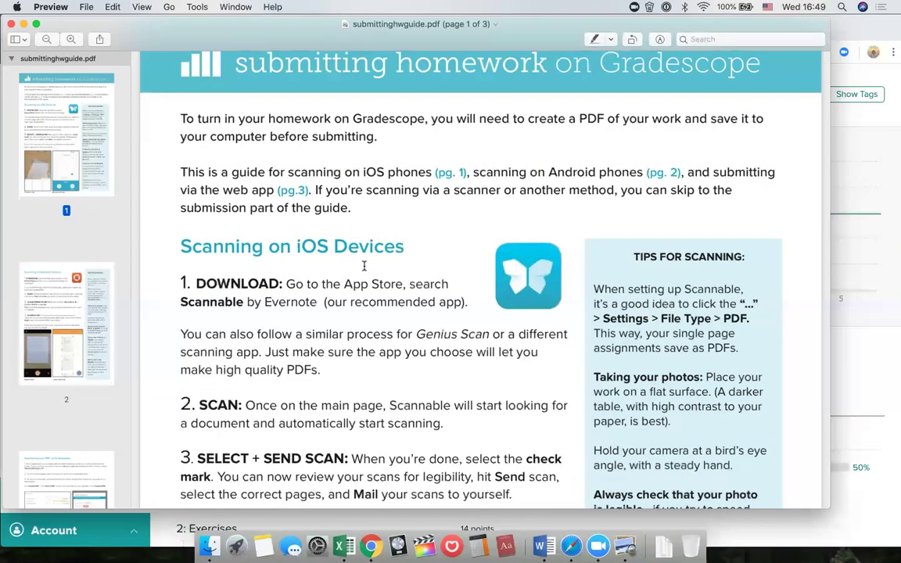
pyautogui.scroll(-20, 240, 306)
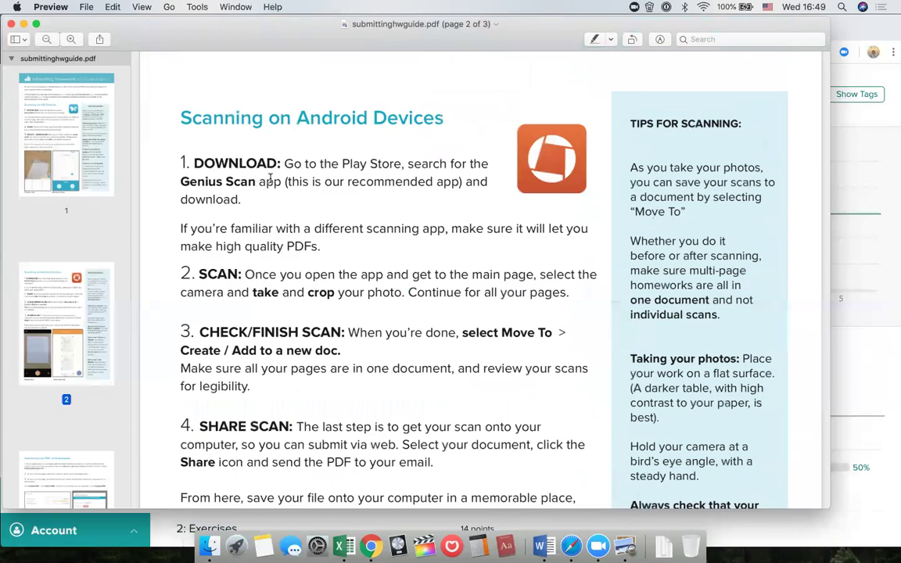
pyautogui.scroll(-3, 270, 179)
pyautogui.scroll(-1, 270, 180)
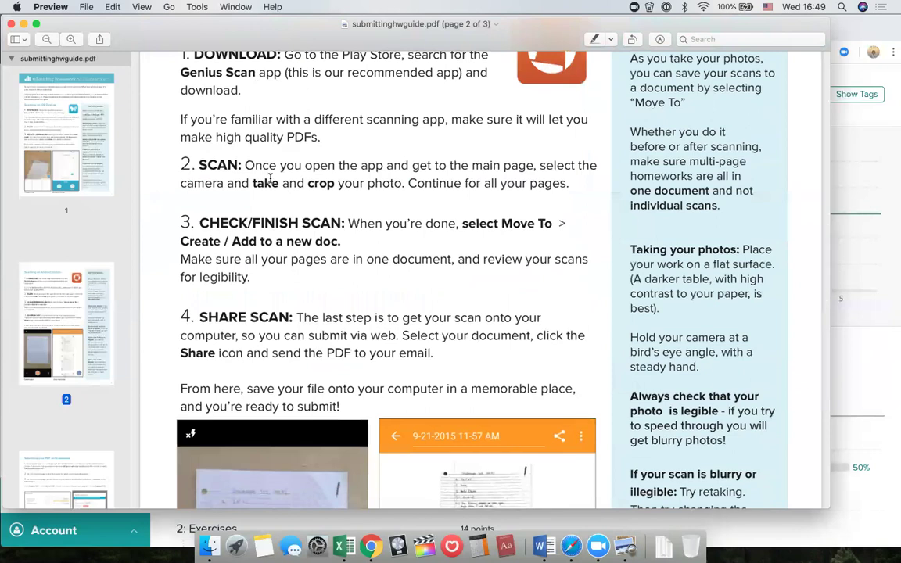
pyautogui.scroll(-15, 270, 180)
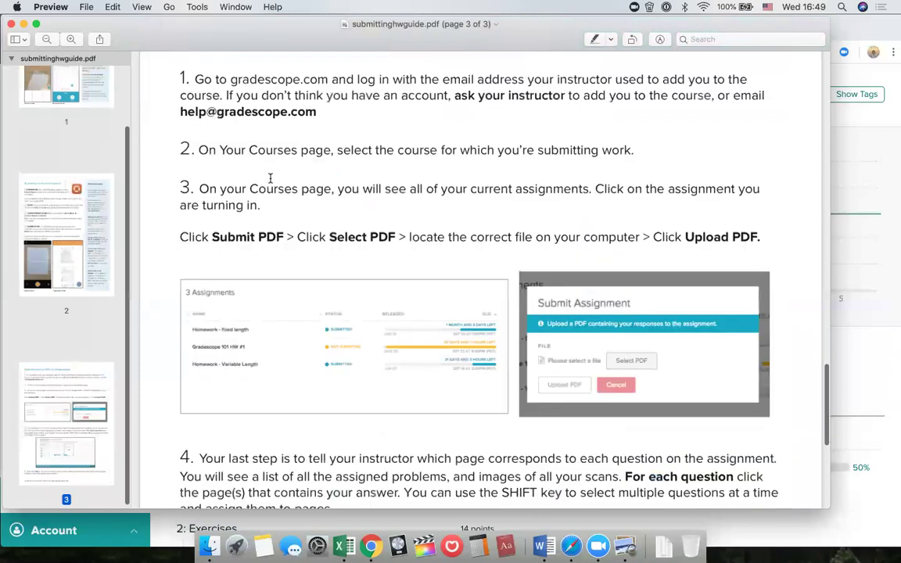
pyautogui.scroll(1, 270, 179)
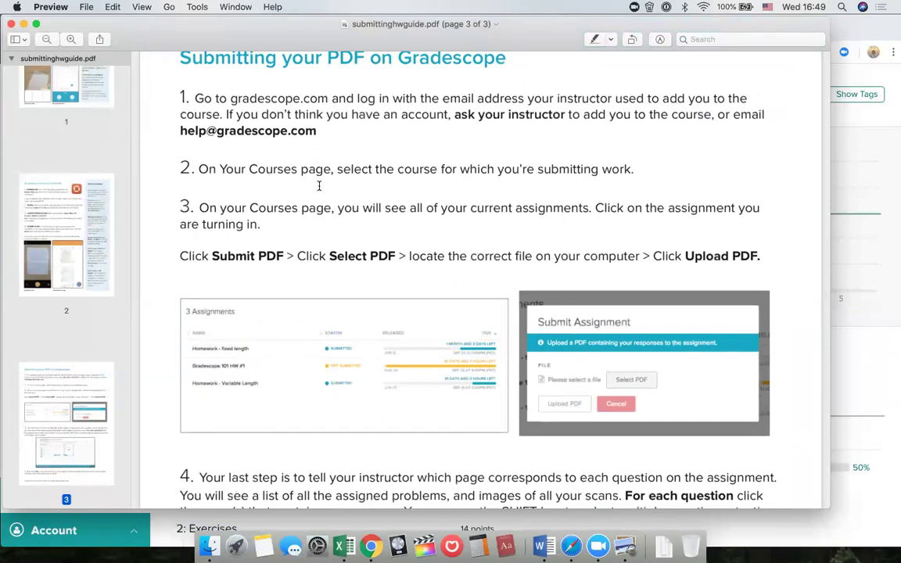
pyautogui.scroll(3, 318, 185)
pyautogui.scroll(-2, 318, 183)
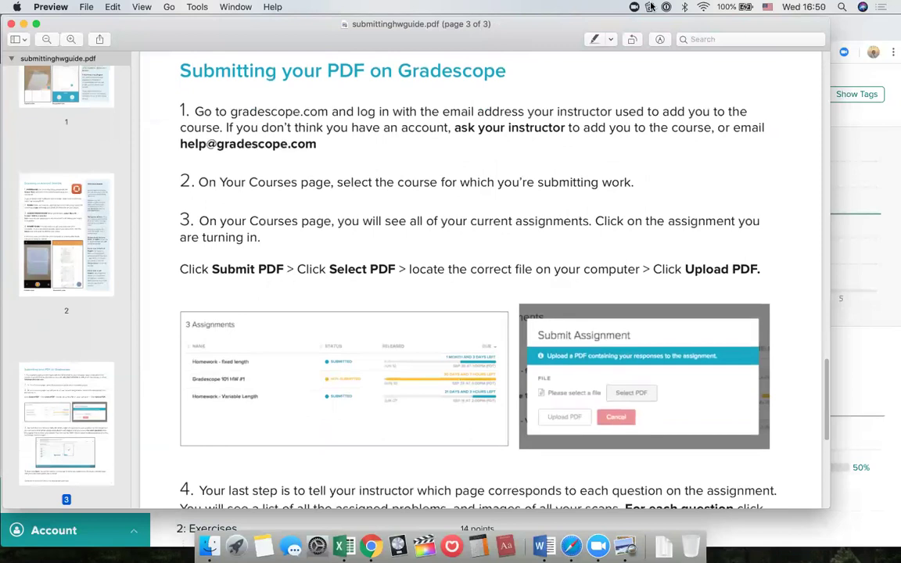